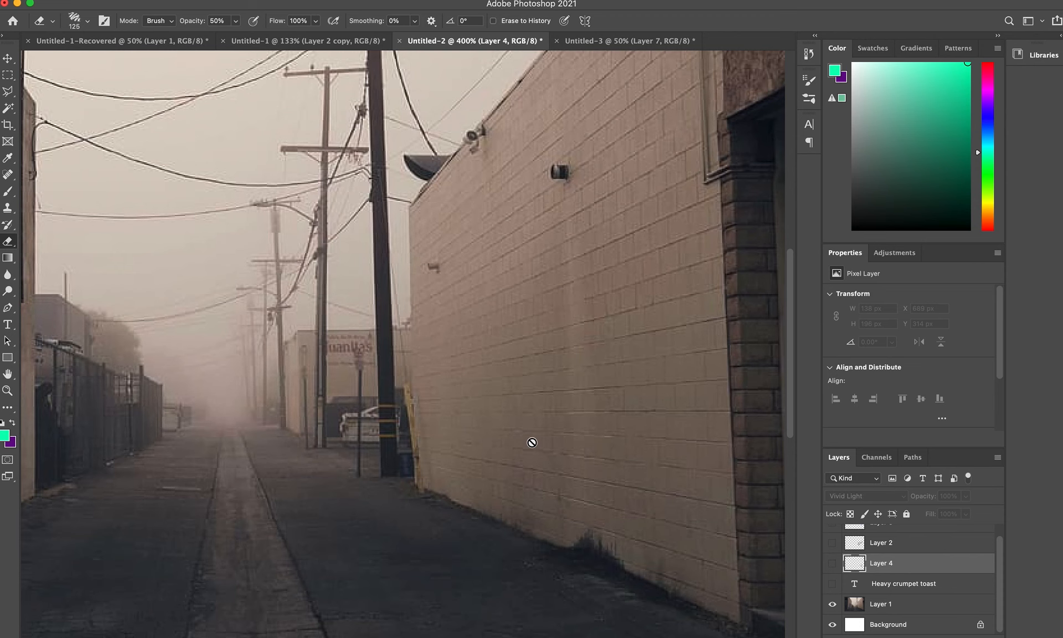
# Switch to Chrome and bring up the dafont.com font site
pyautogui.press('super+Tab')
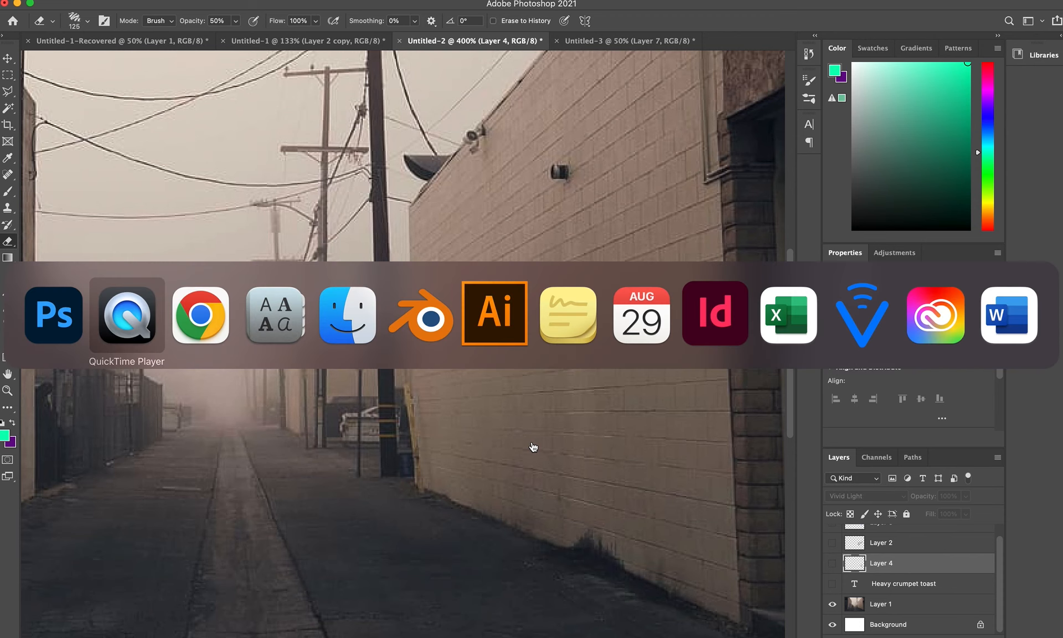
pyautogui.press('super+Tab')
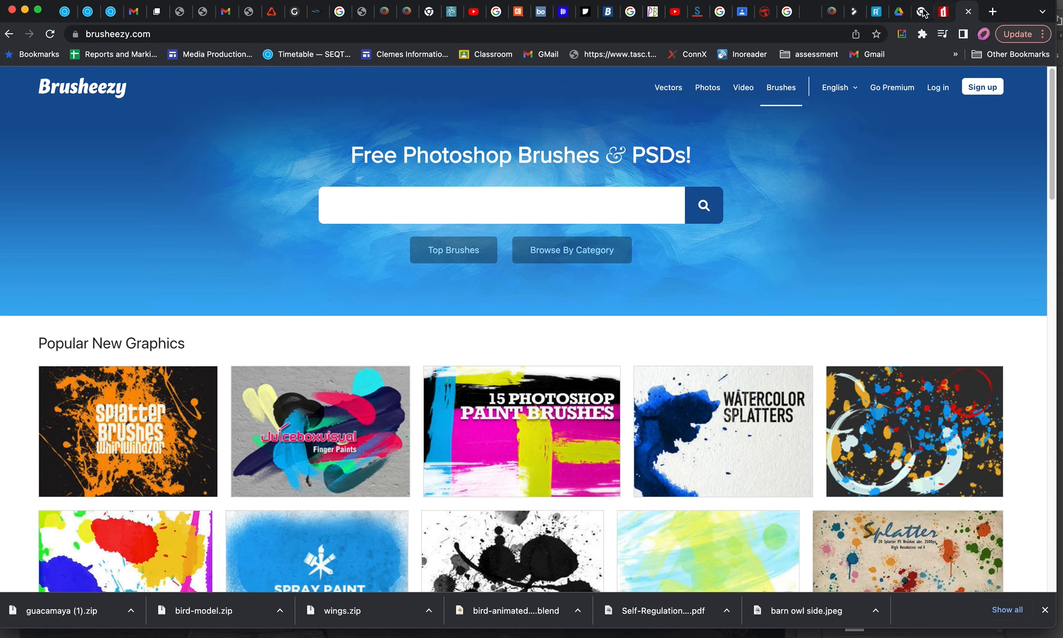
pyautogui.click(942, 13)
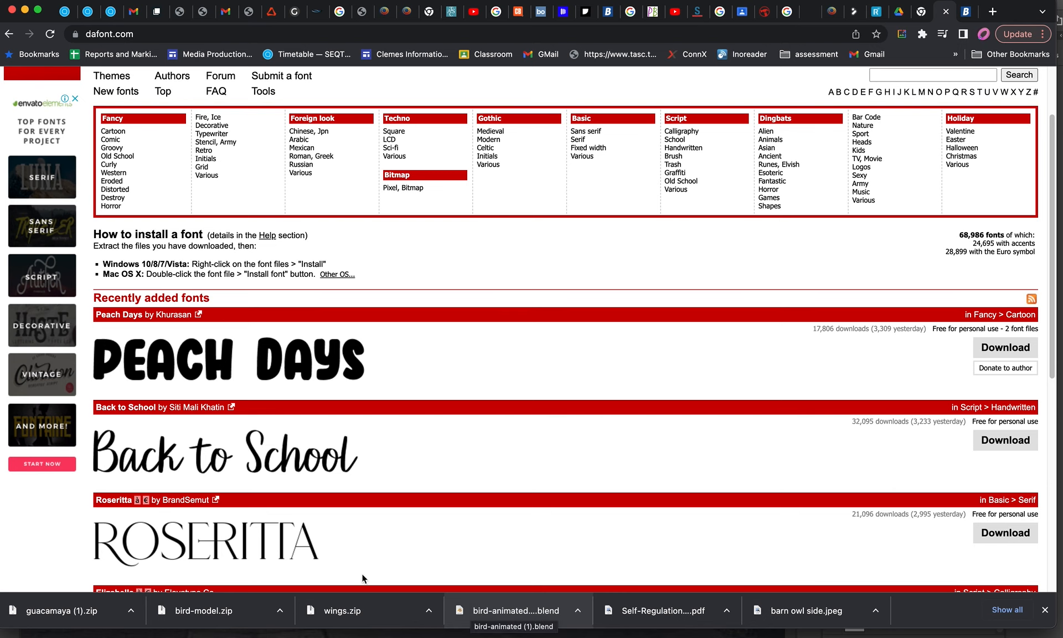
pyautogui.scroll(-1, 401, 487)
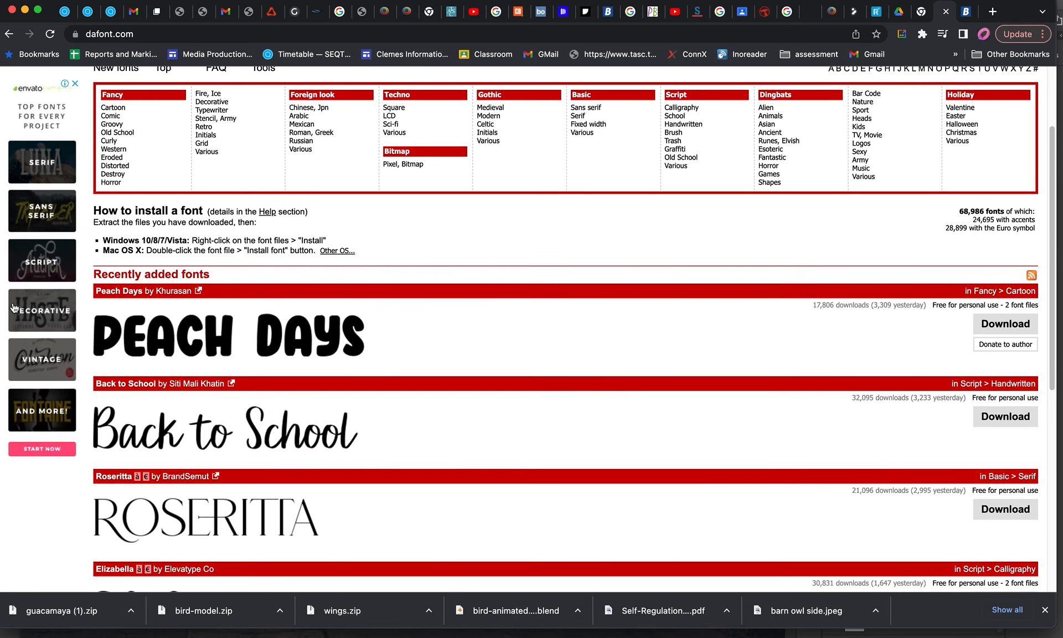
pyautogui.click(30, 168)
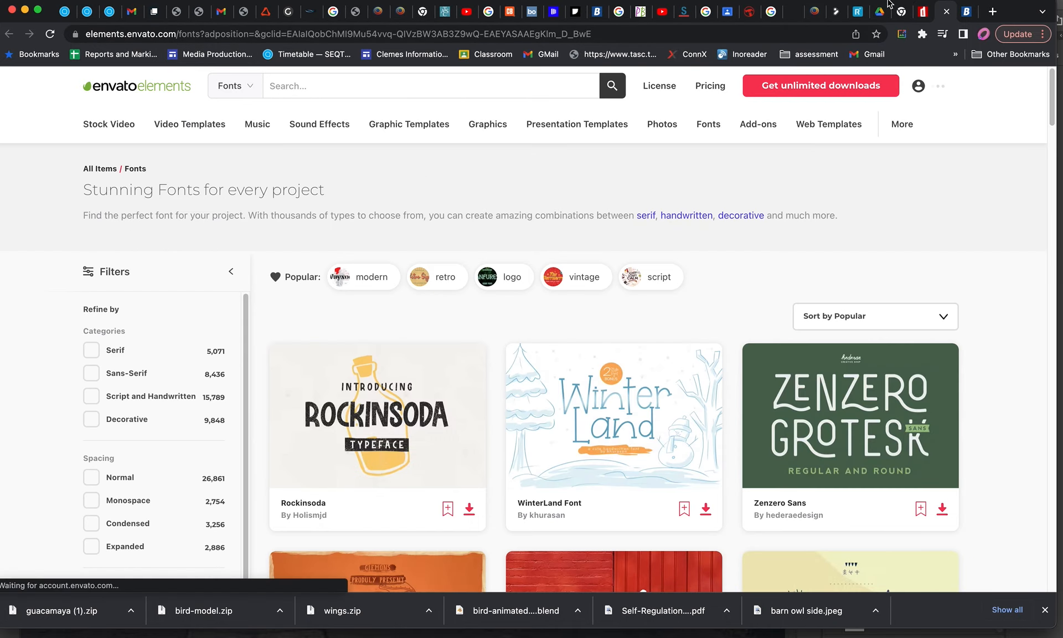
pyautogui.press('super+alt+Left')
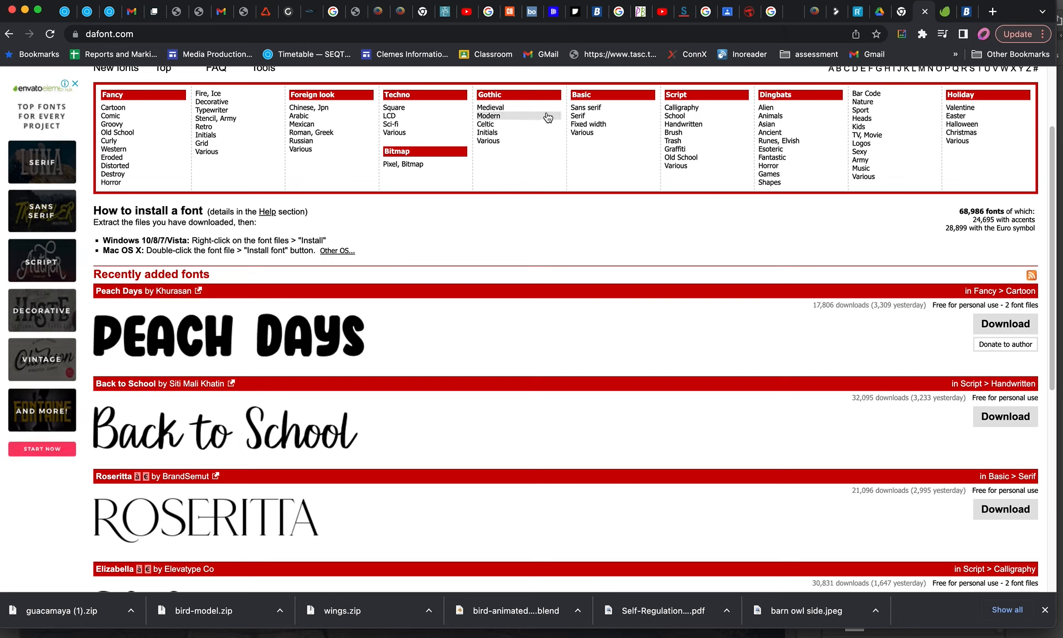
# Browse the fonts in dafont's Basic > Serif and Basic > Sans serif categories
pyautogui.click(579, 116)
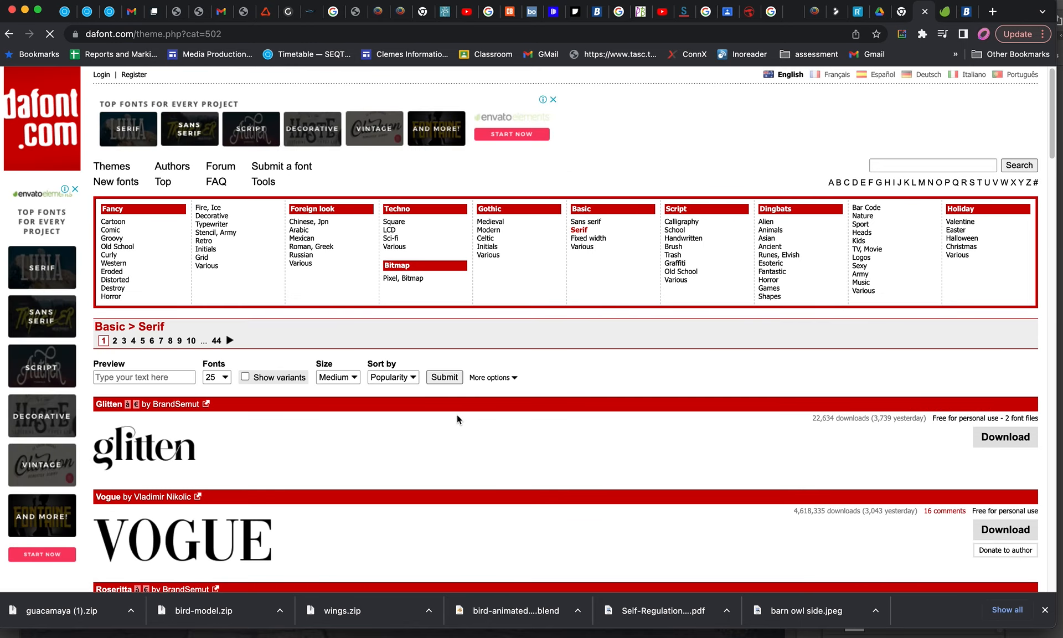
pyautogui.scroll(-8, 457, 415)
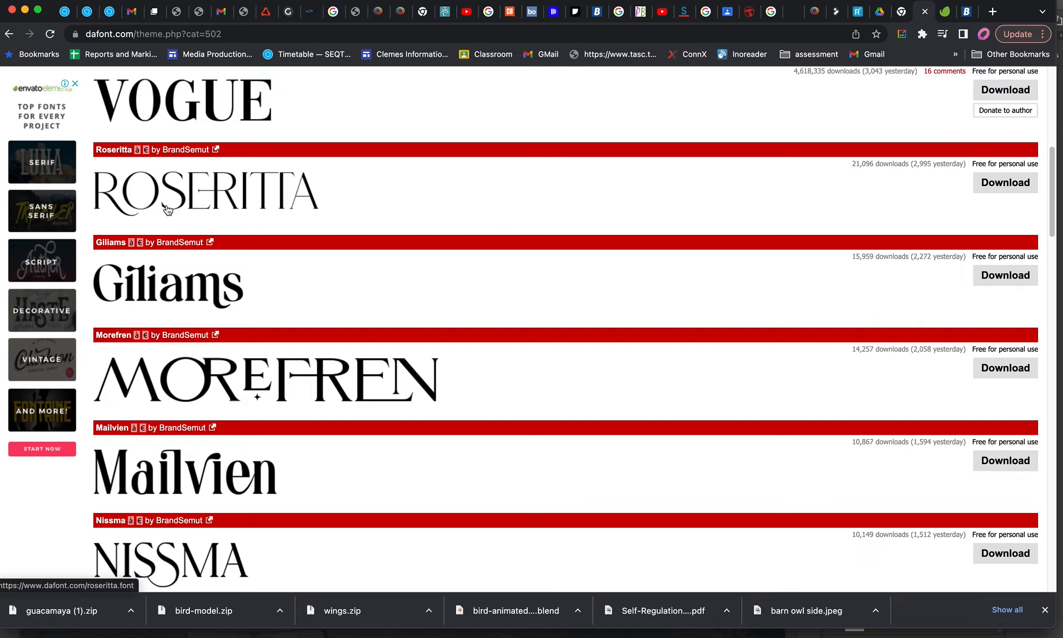
pyautogui.scroll(8, 374, 192)
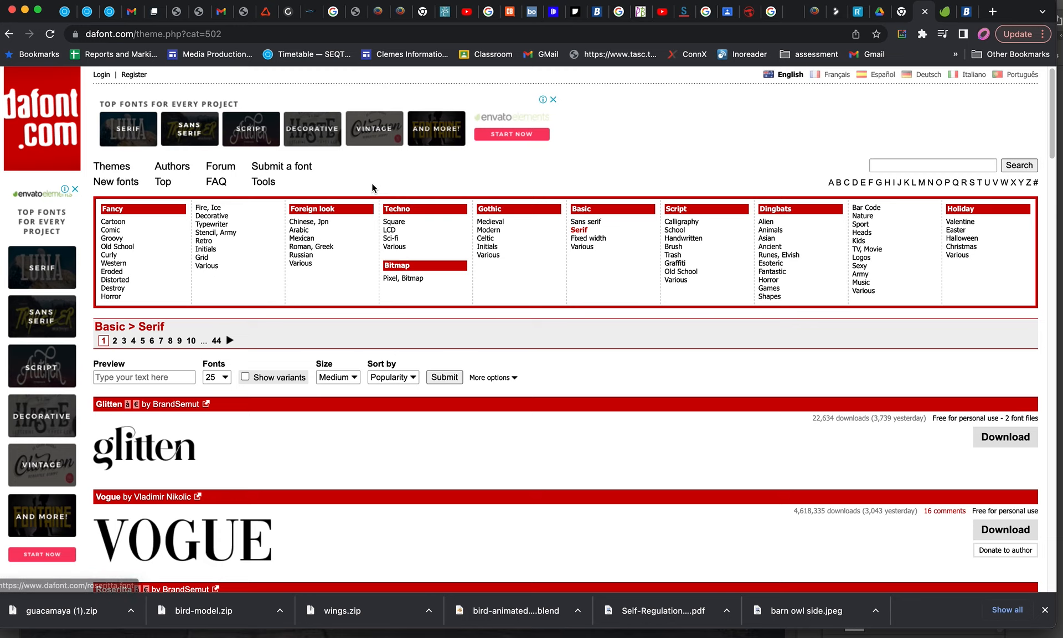
pyautogui.click(591, 222)
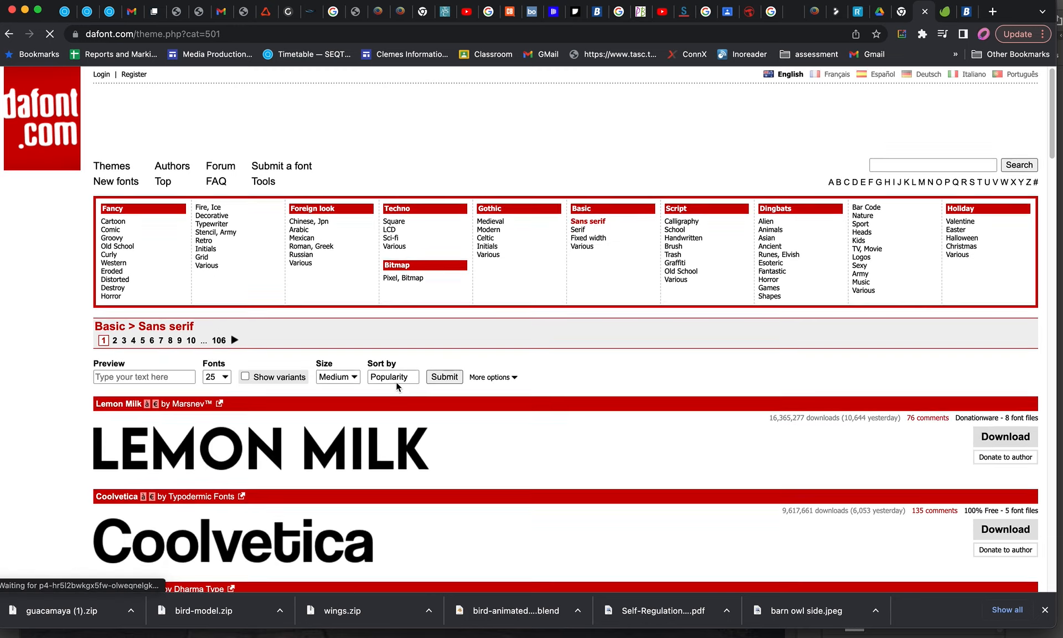
pyautogui.scroll(-7, 398, 380)
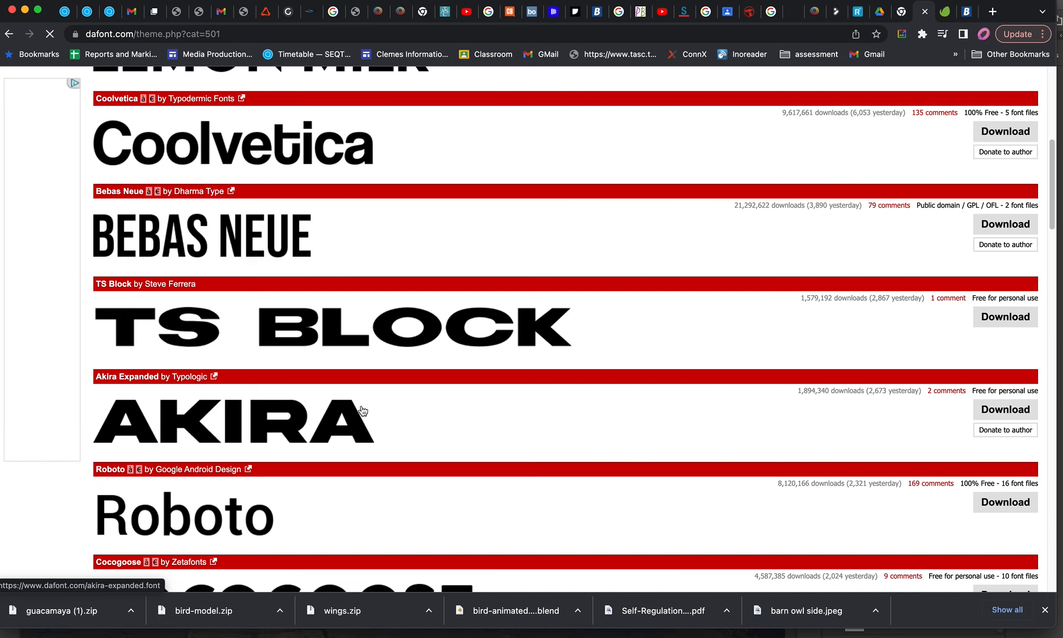
pyautogui.scroll(7, 451, 372)
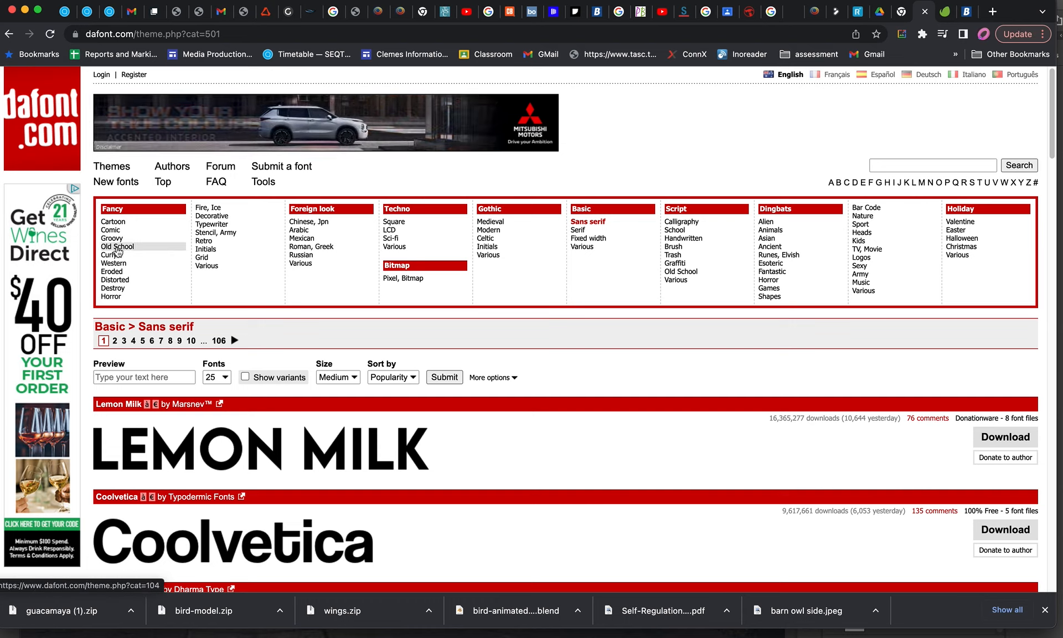
# Open dafont's Fancy > Distorted category and examine the distorted fonts on its first page
pyautogui.click(122, 282)
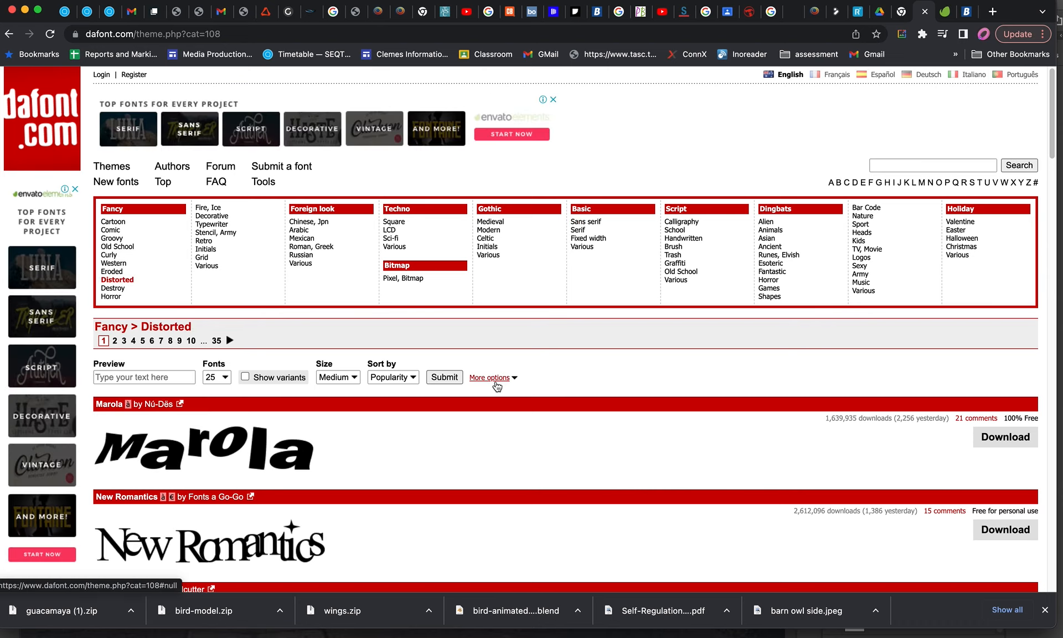
pyautogui.scroll(-10, 496, 380)
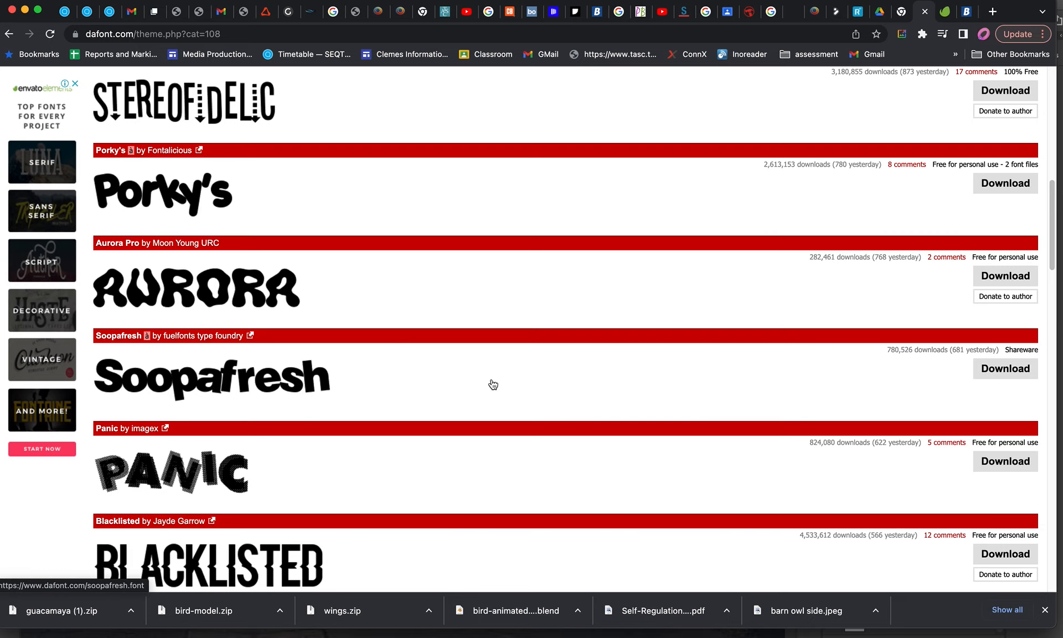
pyautogui.scroll(-5, 408, 423)
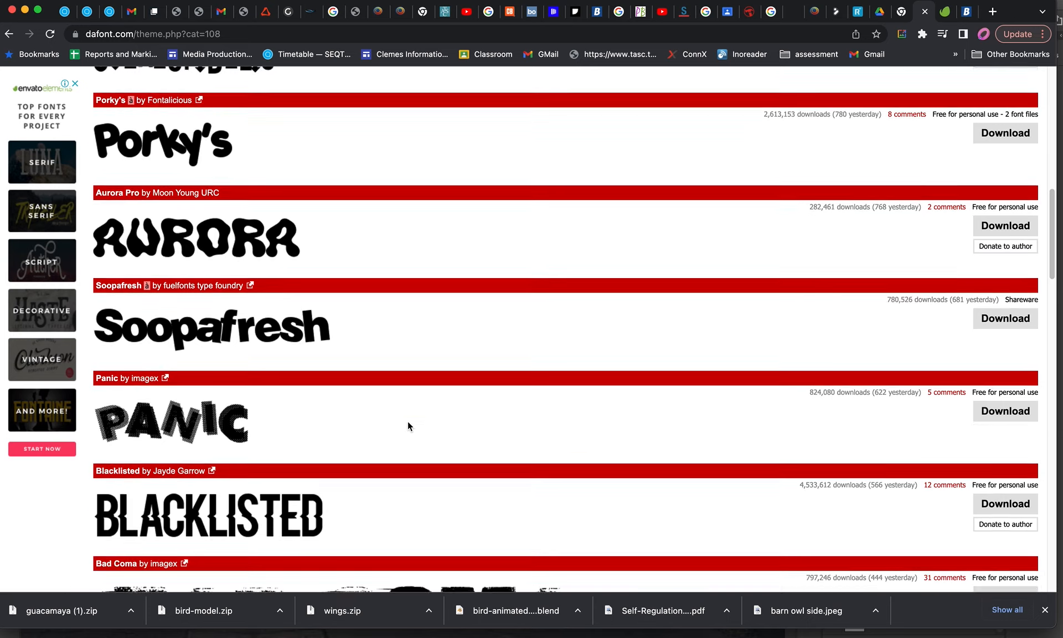
pyautogui.scroll(-2, 408, 425)
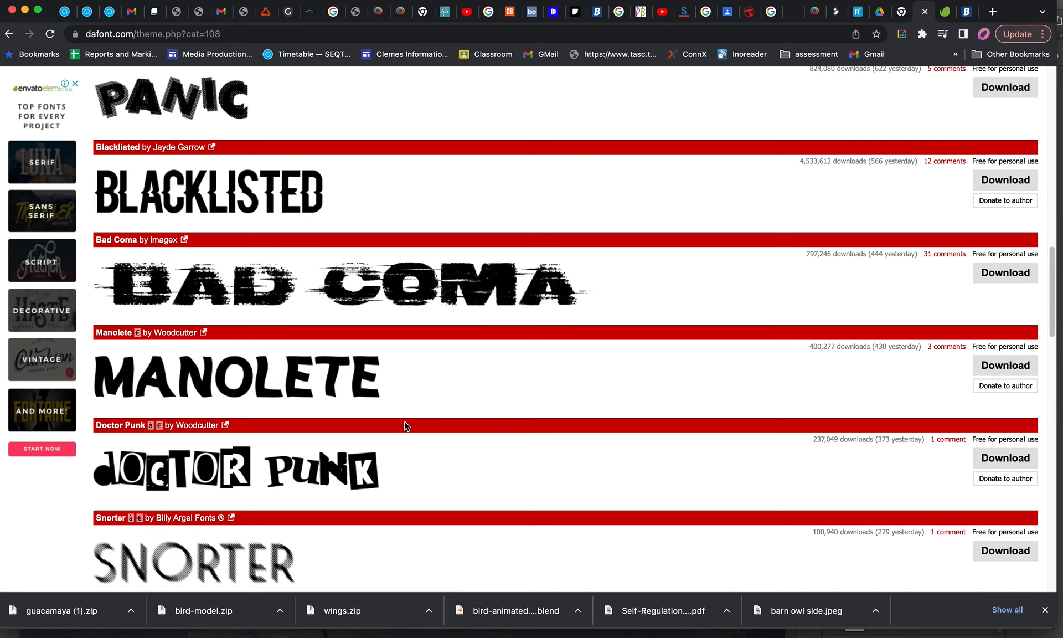
pyautogui.scroll(-2, 405, 426)
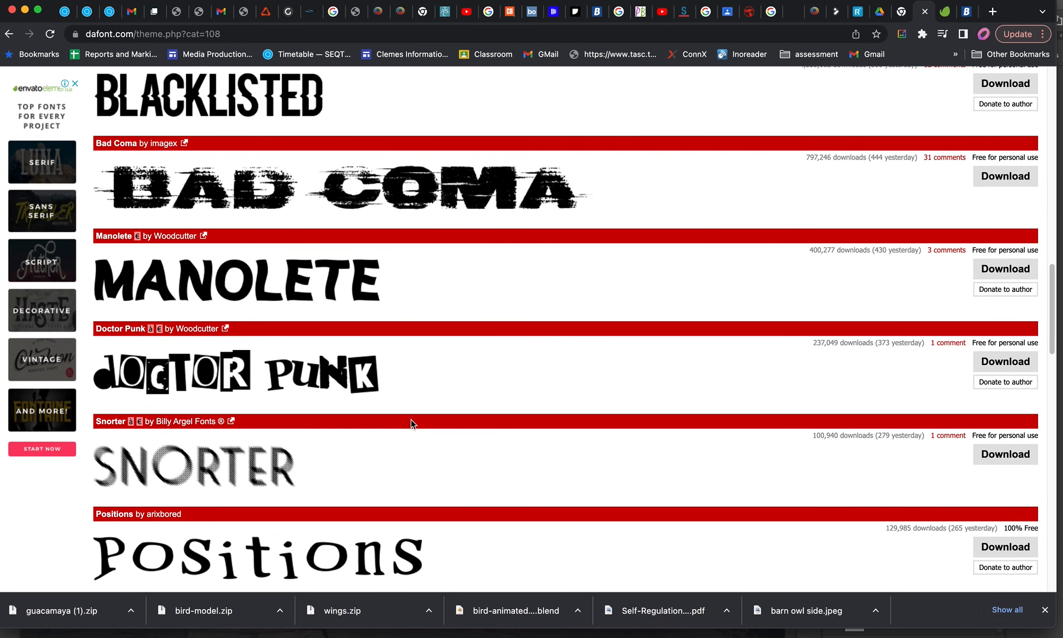
pyautogui.scroll(-1, 442, 414)
pyautogui.scroll(-4, 442, 412)
pyautogui.scroll(15, 441, 413)
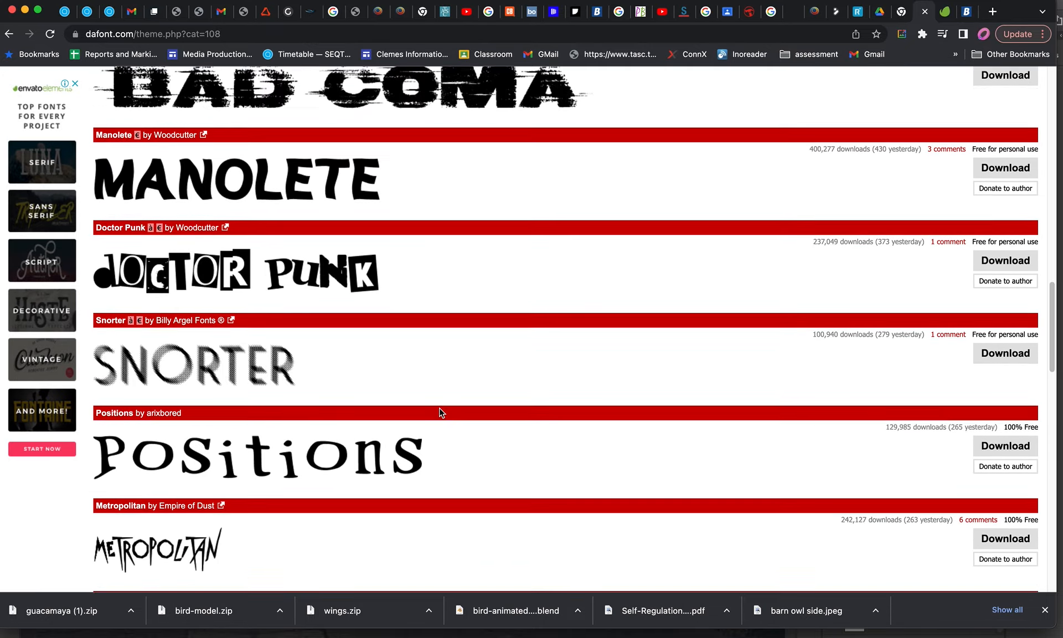
pyautogui.scroll(2, 441, 413)
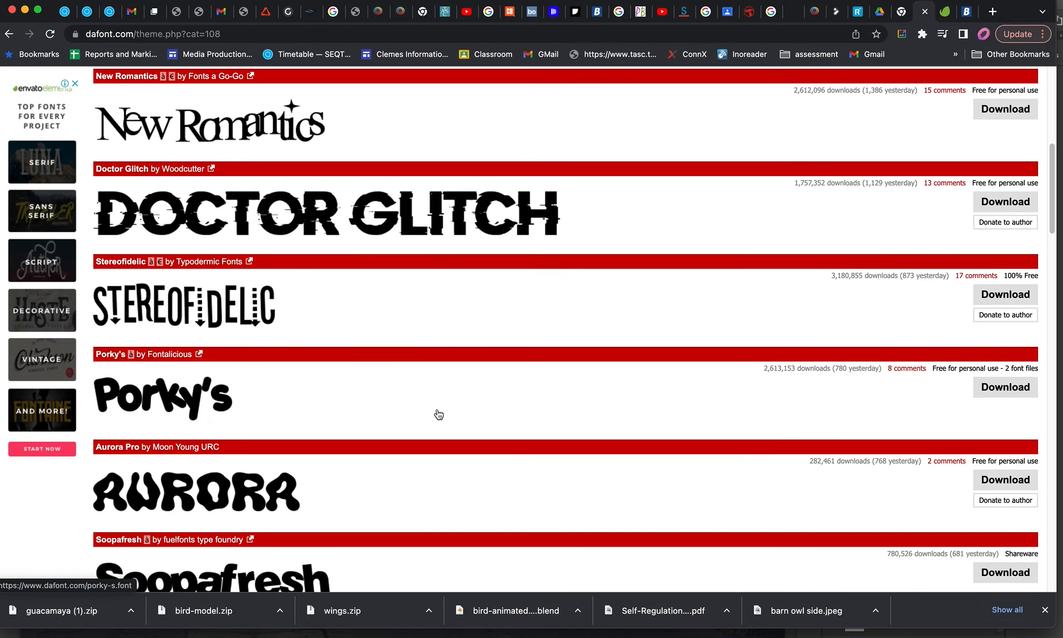
pyautogui.scroll(9, 477, 410)
pyautogui.scroll(-10, 477, 410)
pyautogui.scroll(-1, 473, 413)
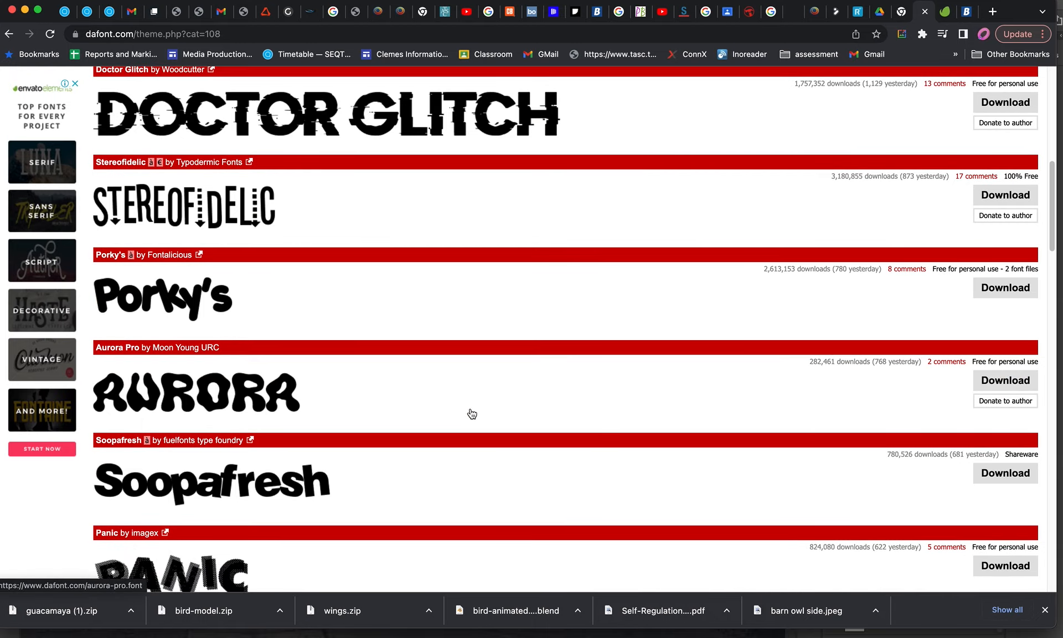
pyautogui.scroll(-4, 464, 441)
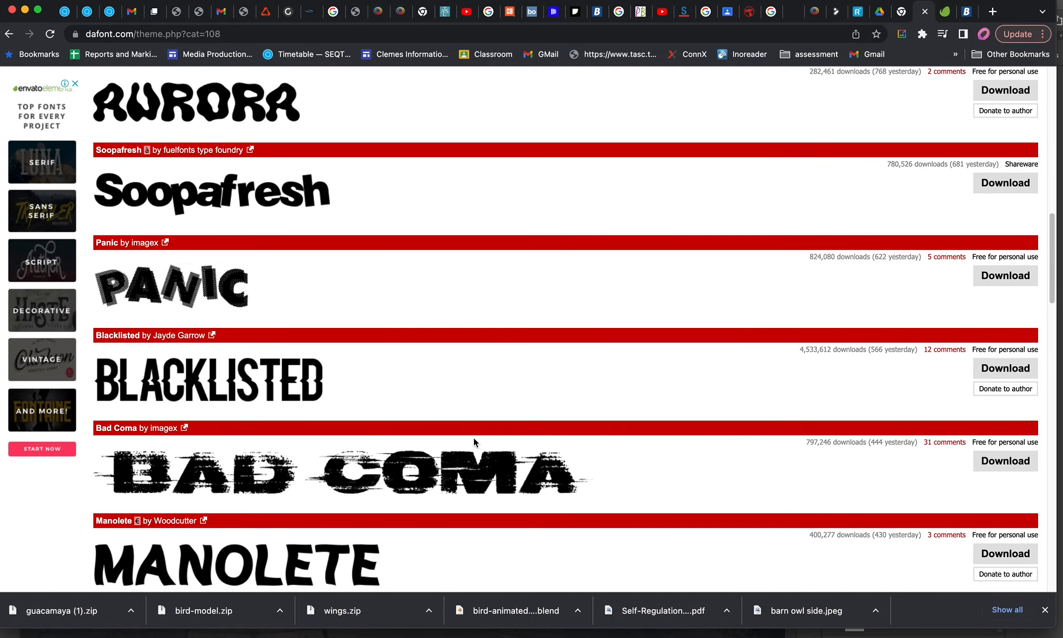
# Download the Bad Coma font and open the downloaded zip archive to extract its font file
pyautogui.click(1014, 465)
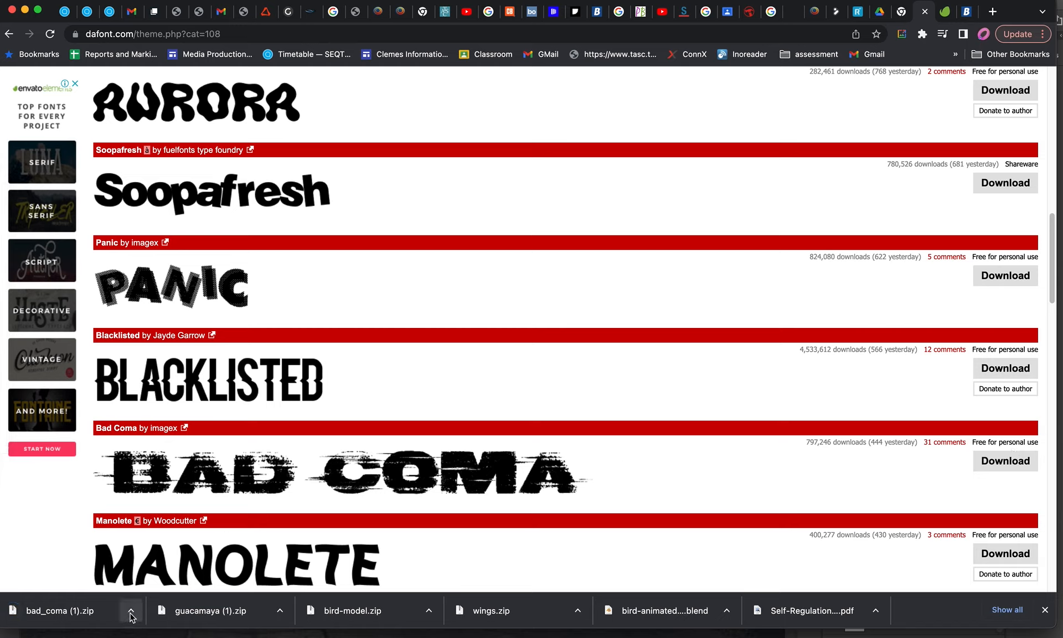
pyautogui.click(131, 611)
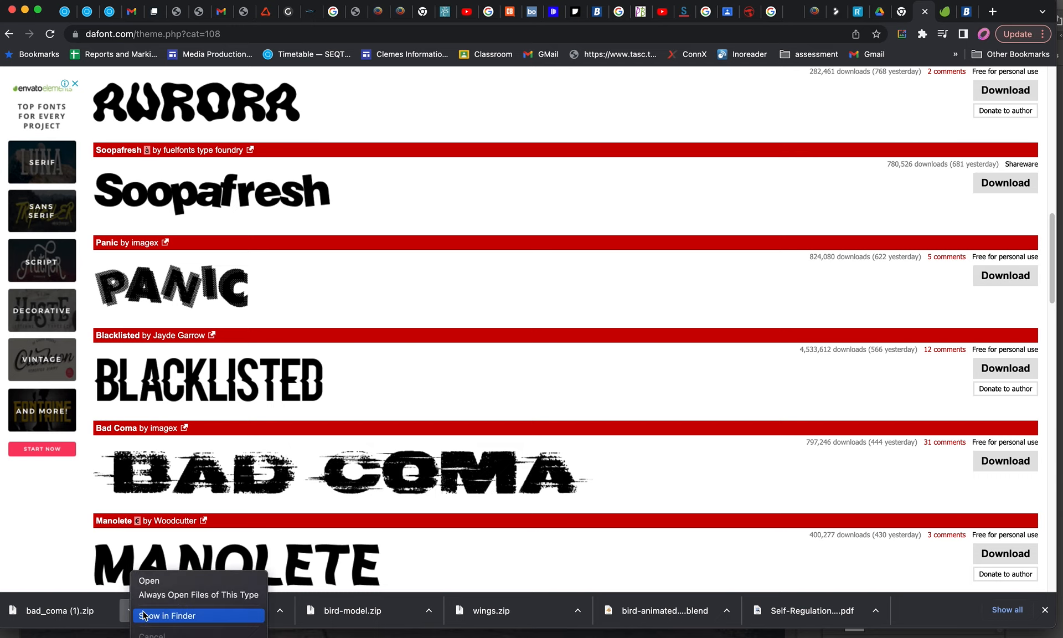
pyautogui.click(145, 582)
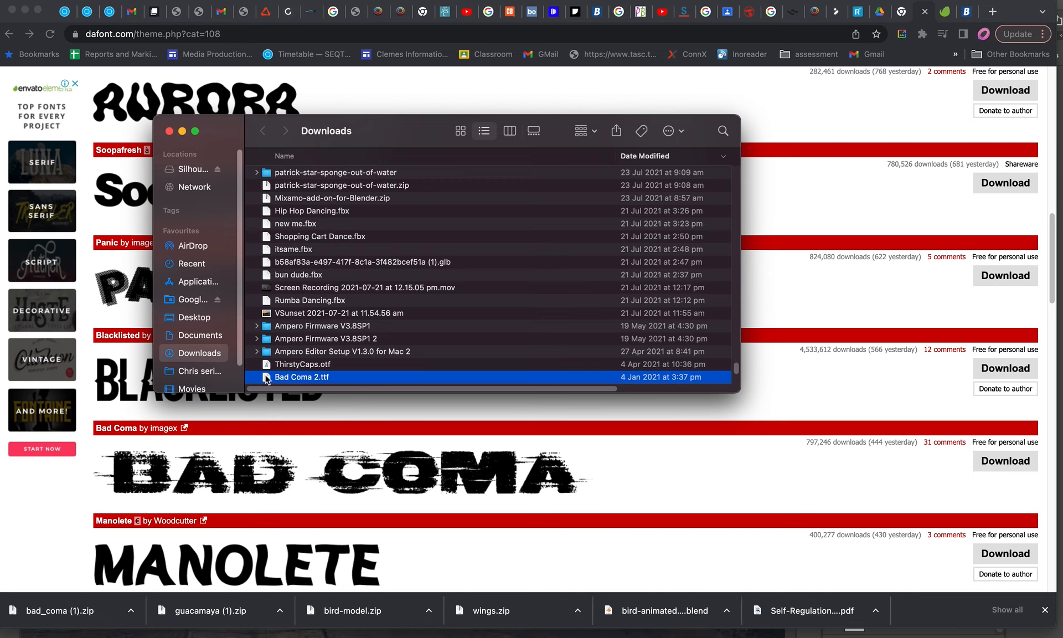
# Switch to Font Book and add Bad Coma 2.ttf from the Downloads folder to its font collection
pyautogui.press('super+Tab')
pyautogui.press('super+Tab')
pyautogui.press('super+Tab')
pyautogui.press('super+Tab')
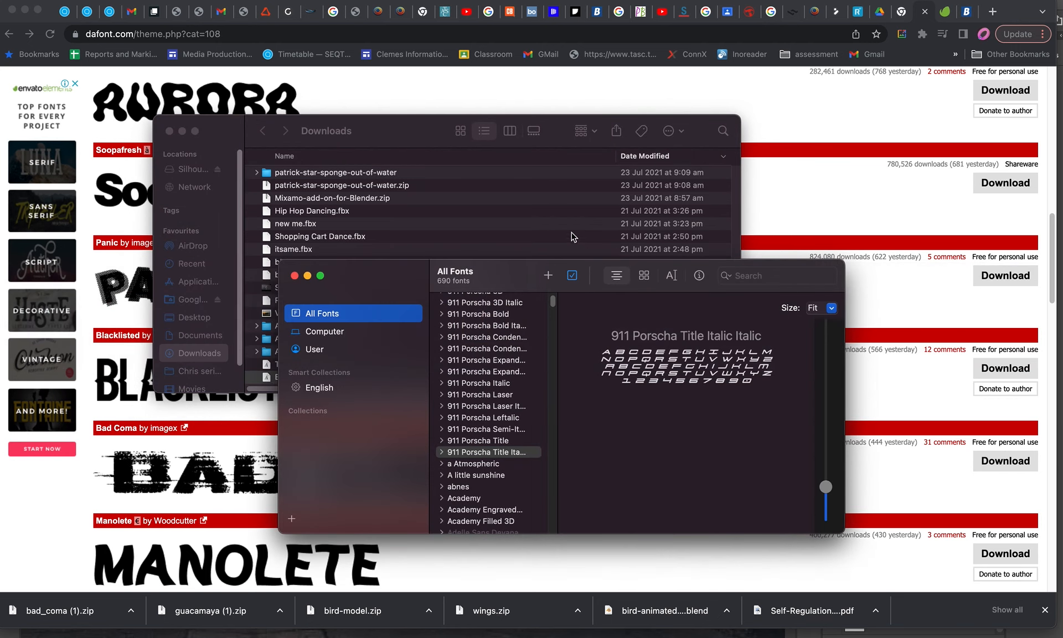
pyautogui.moveTo(391, 273); pyautogui.dragTo(524, 155)
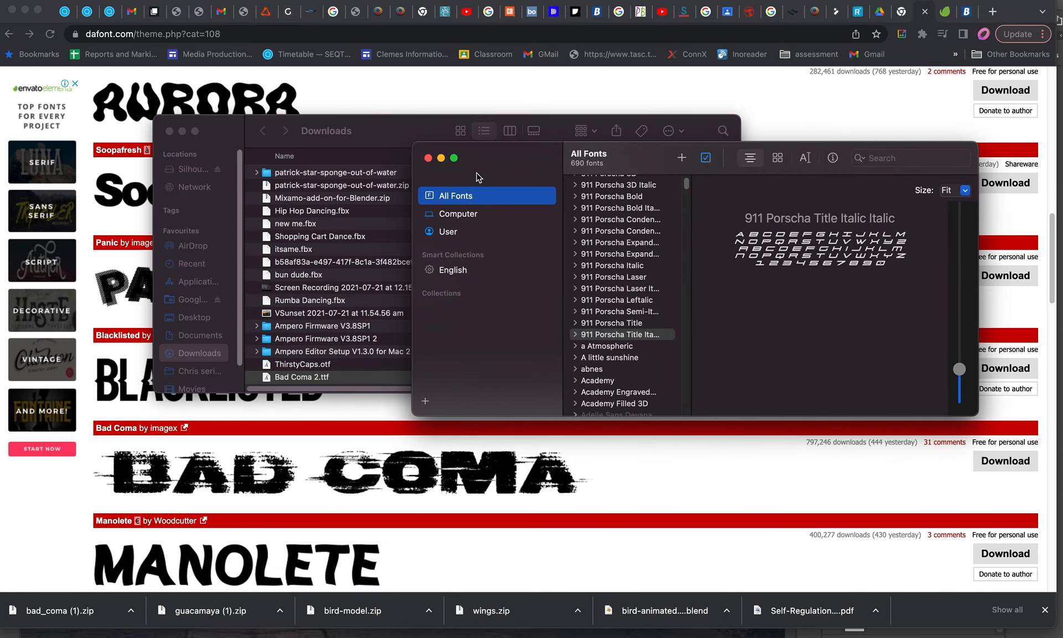
pyautogui.click(288, 136)
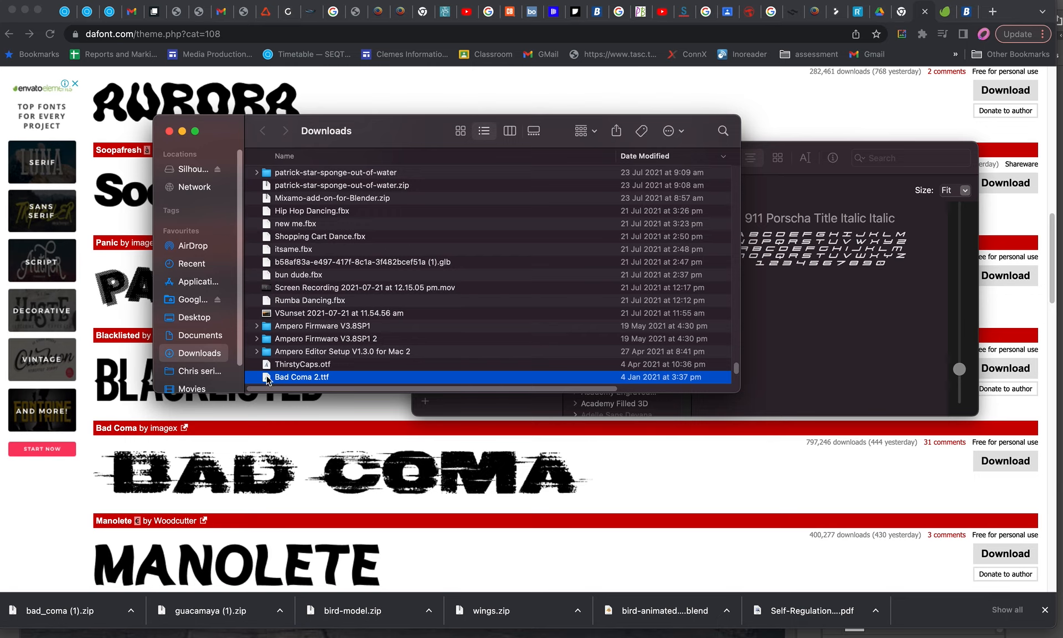
pyautogui.moveTo(267, 380); pyautogui.dragTo(608, 405)
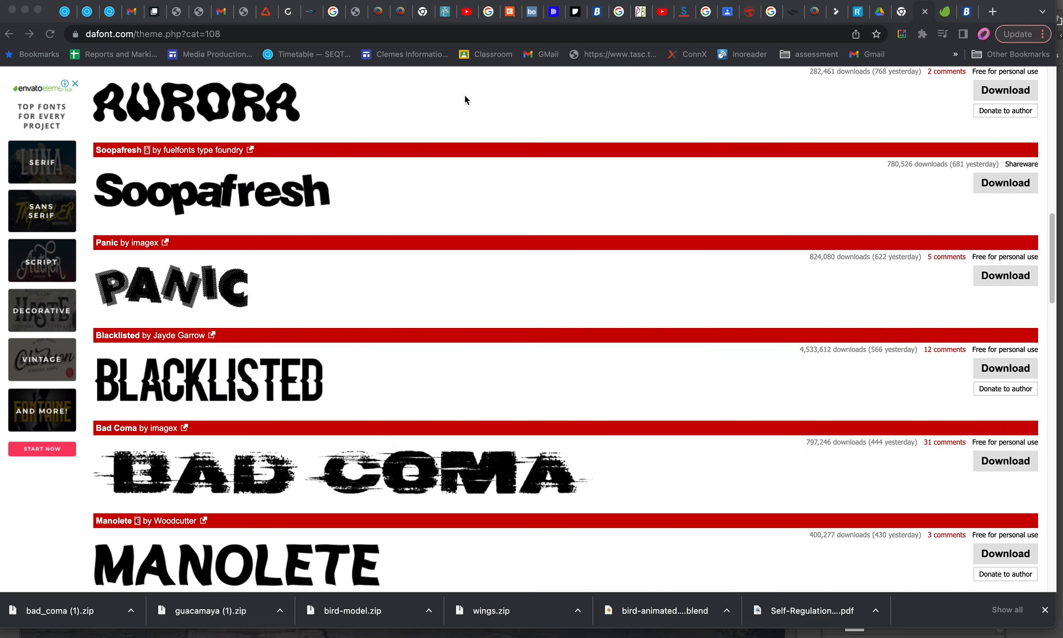
# Return to Chrome, browse the popular graphics on Brusheezy and open the Drips and Splats Texture page
pyautogui.click(464, 99)
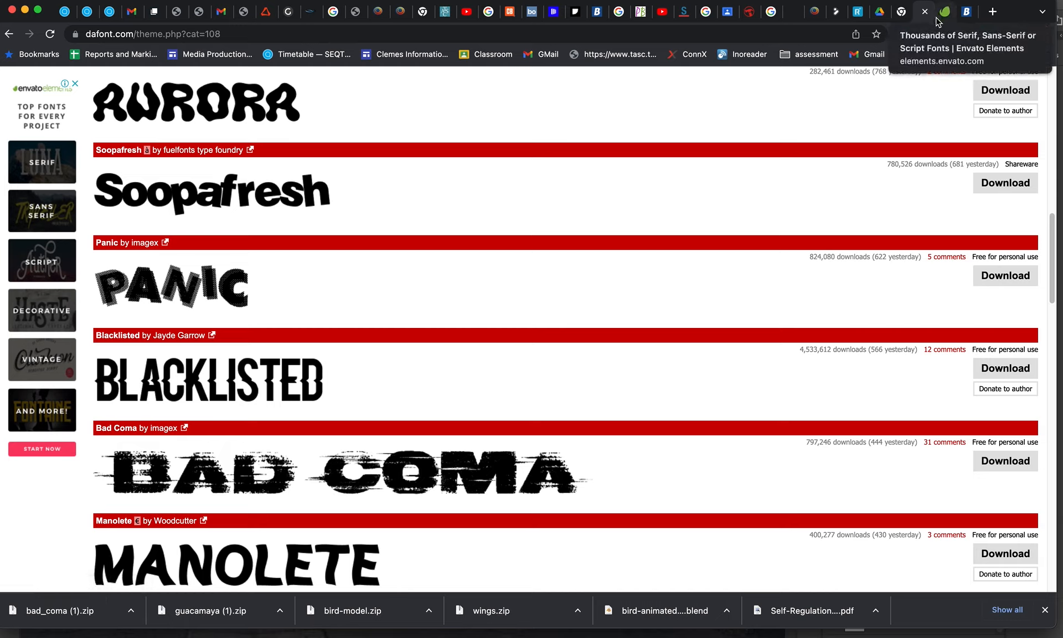
pyautogui.click(967, 12)
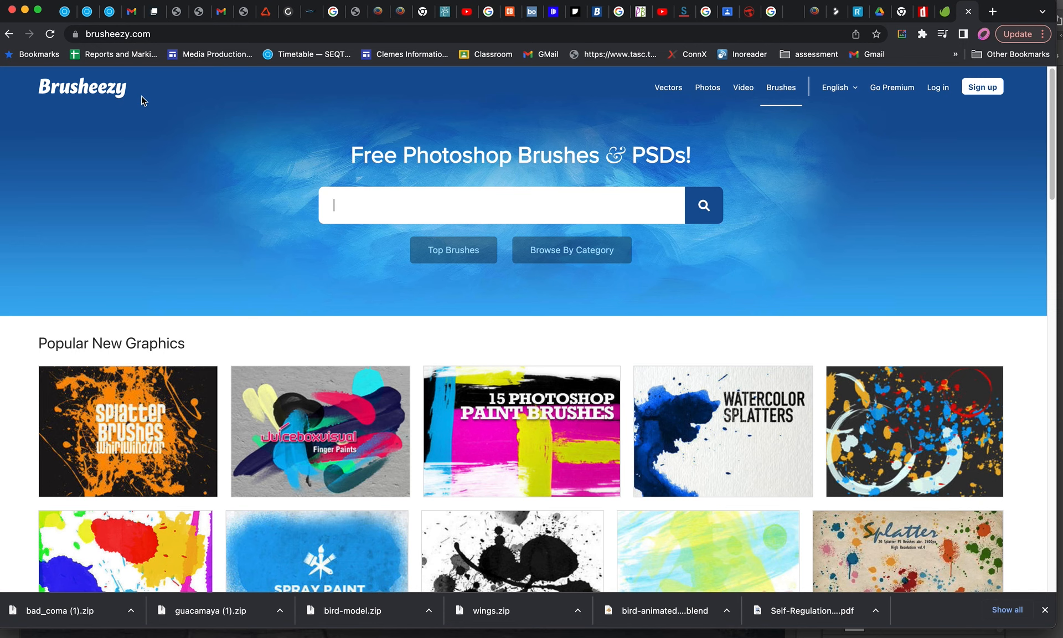
pyautogui.scroll(-5, 441, 333)
pyautogui.scroll(-3, 442, 337)
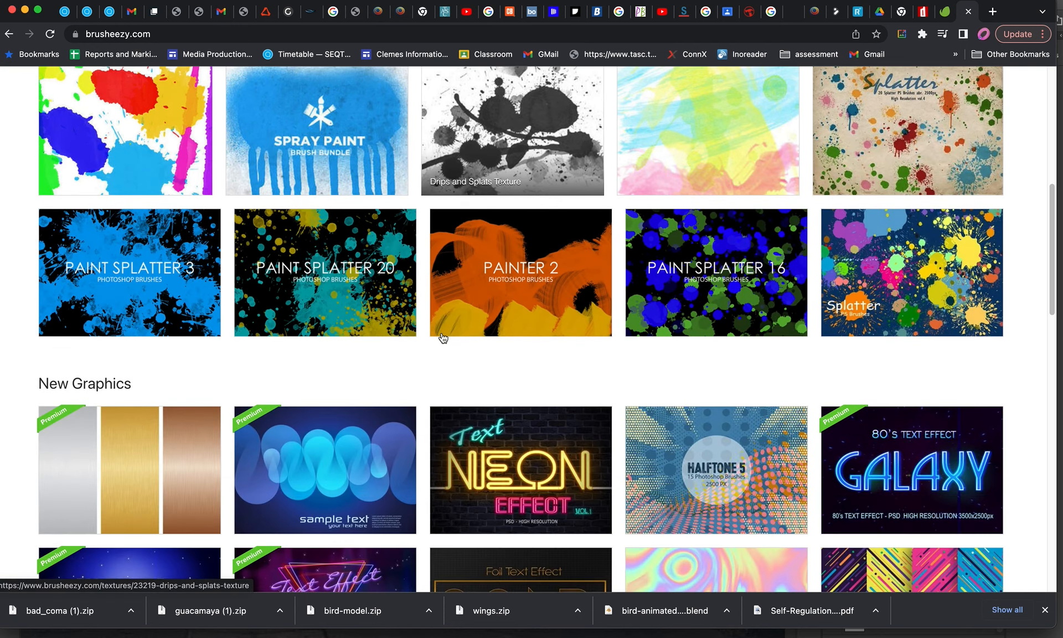
pyautogui.scroll(-12, 443, 337)
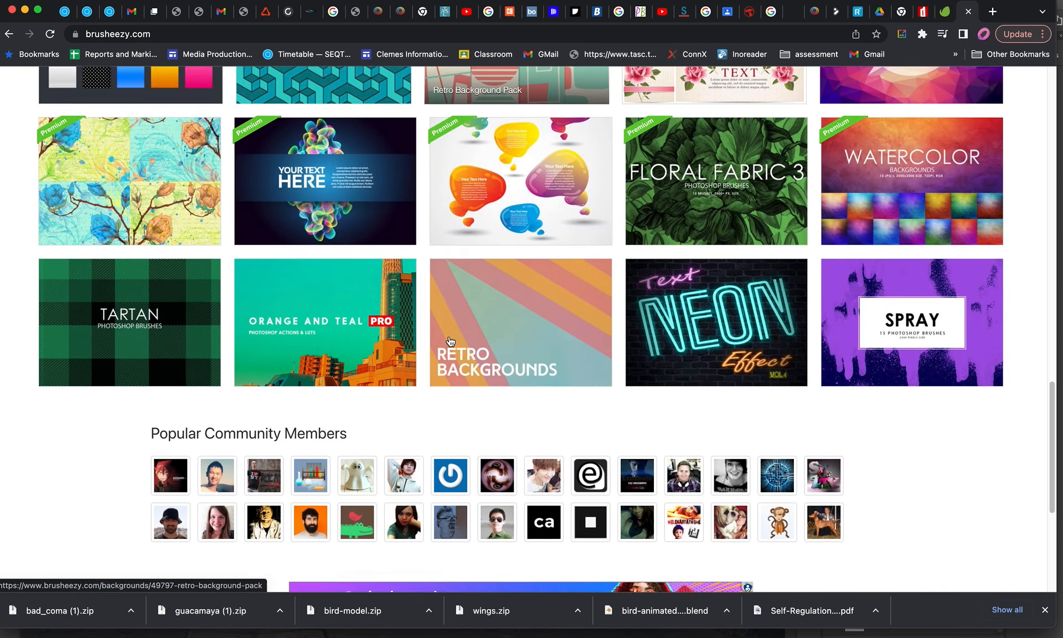
pyautogui.scroll(15, 450, 346)
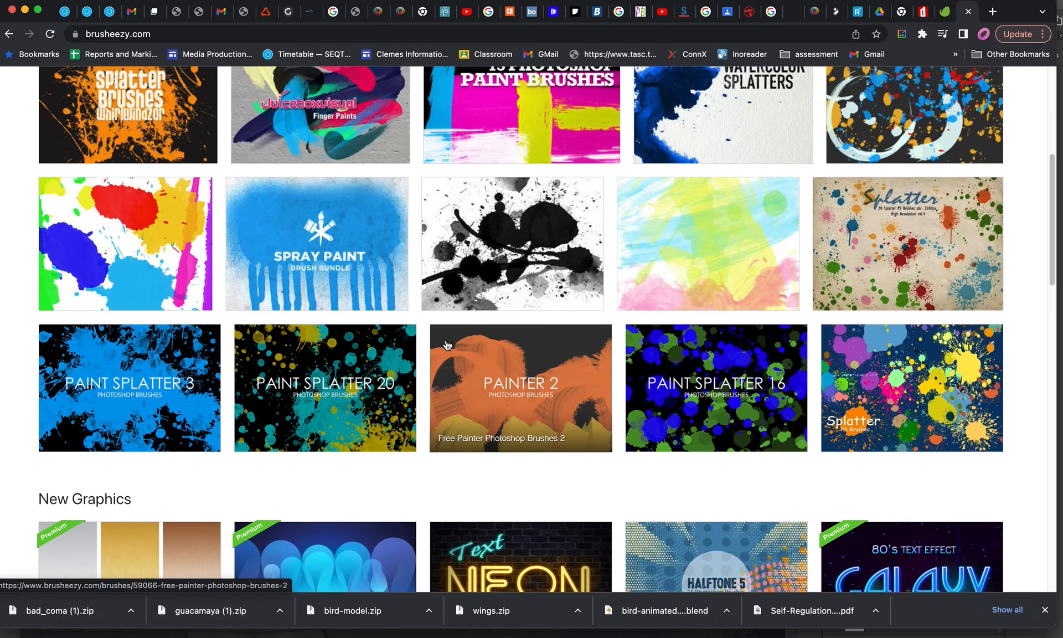
pyautogui.scroll(-4, 447, 345)
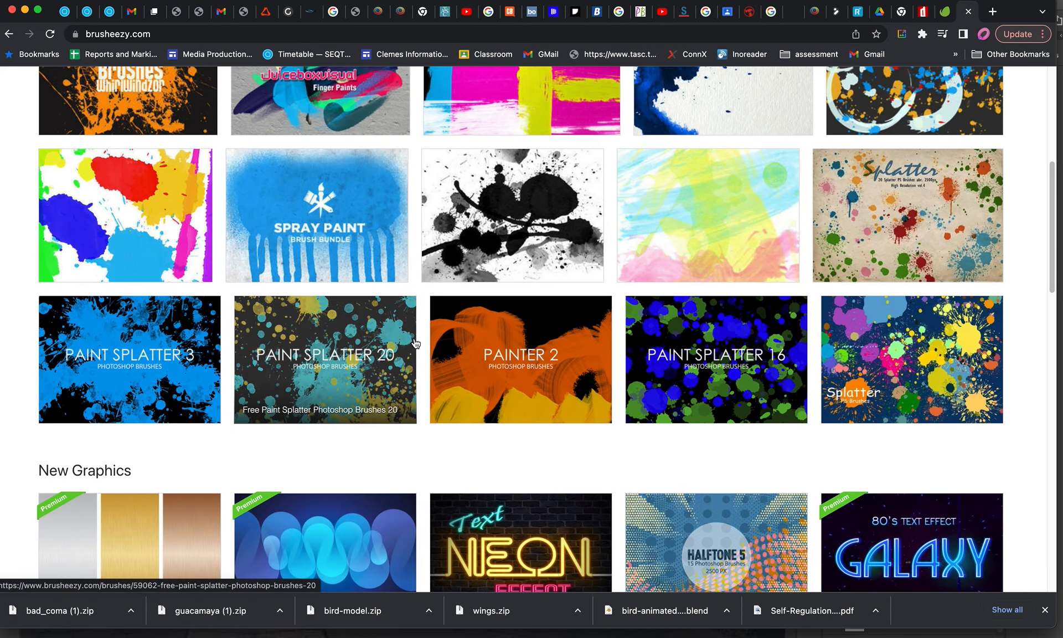
pyautogui.click(511, 233)
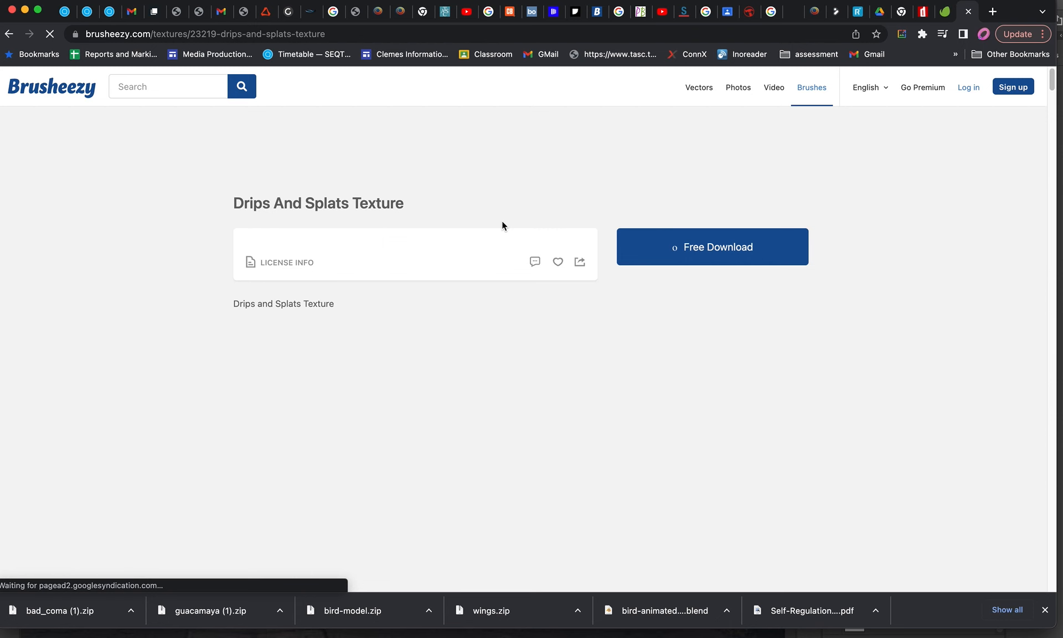
# Download the free Drips and Splats Texture and open the downloaded drips_and_splats.zip to extract it
pyautogui.click(692, 249)
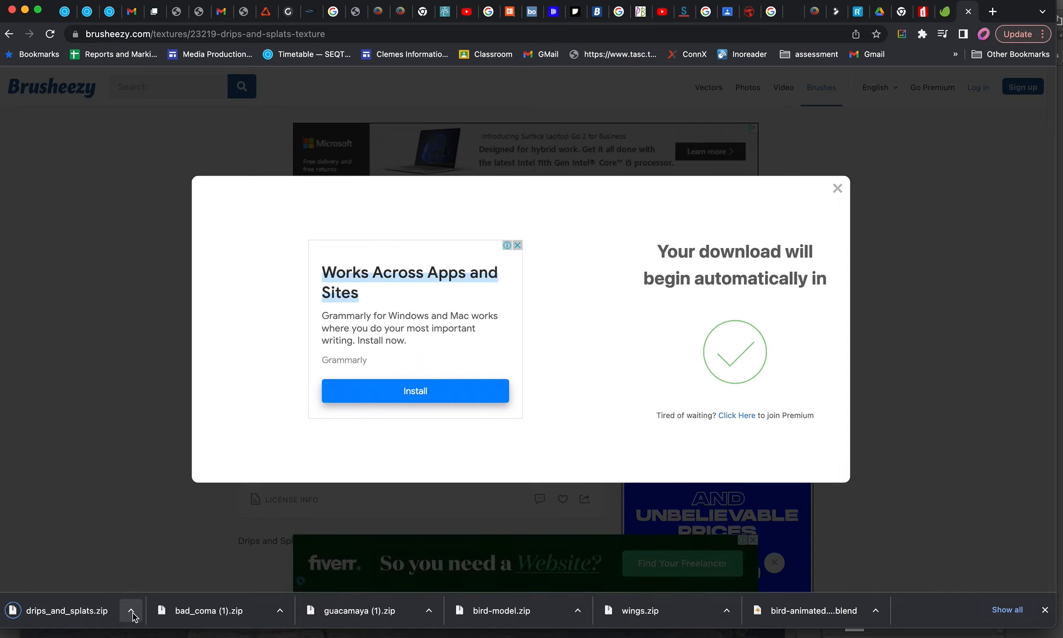
pyautogui.click(131, 611)
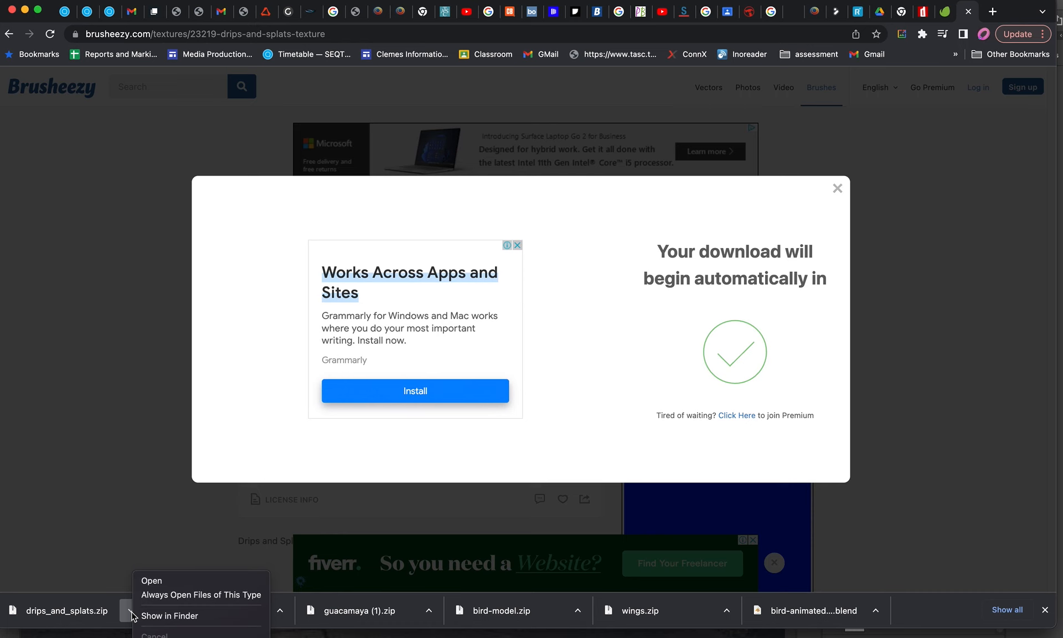
pyautogui.click(158, 583)
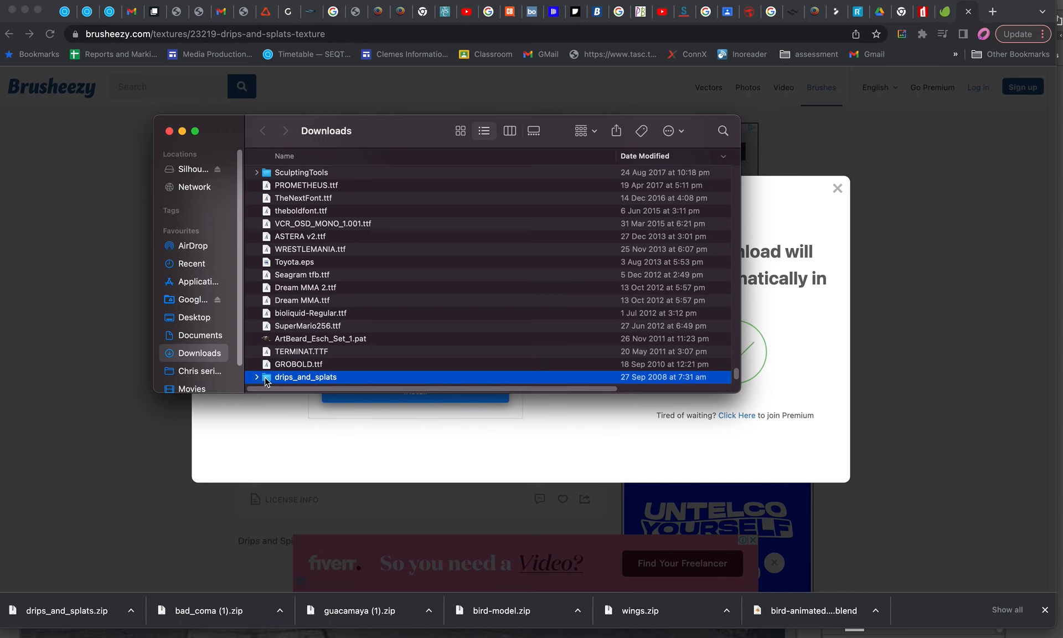
# Move the extracted drips_and_splats folder from Downloads to the Desktop and close the open Finder windows
pyautogui.moveTo(266, 379); pyautogui.dragTo(191, 323)
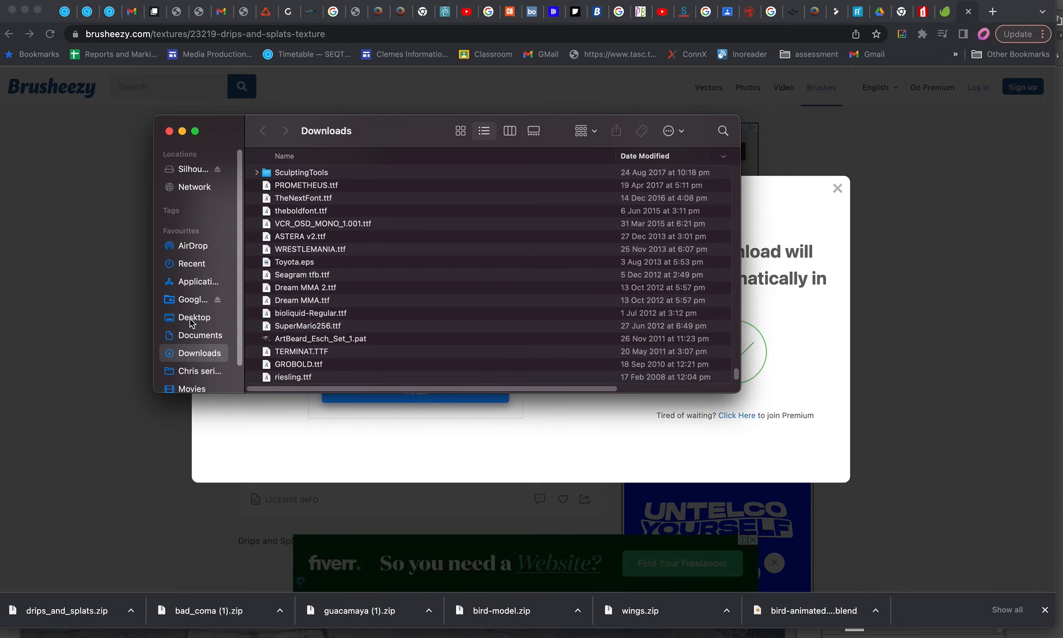
pyautogui.click(168, 131)
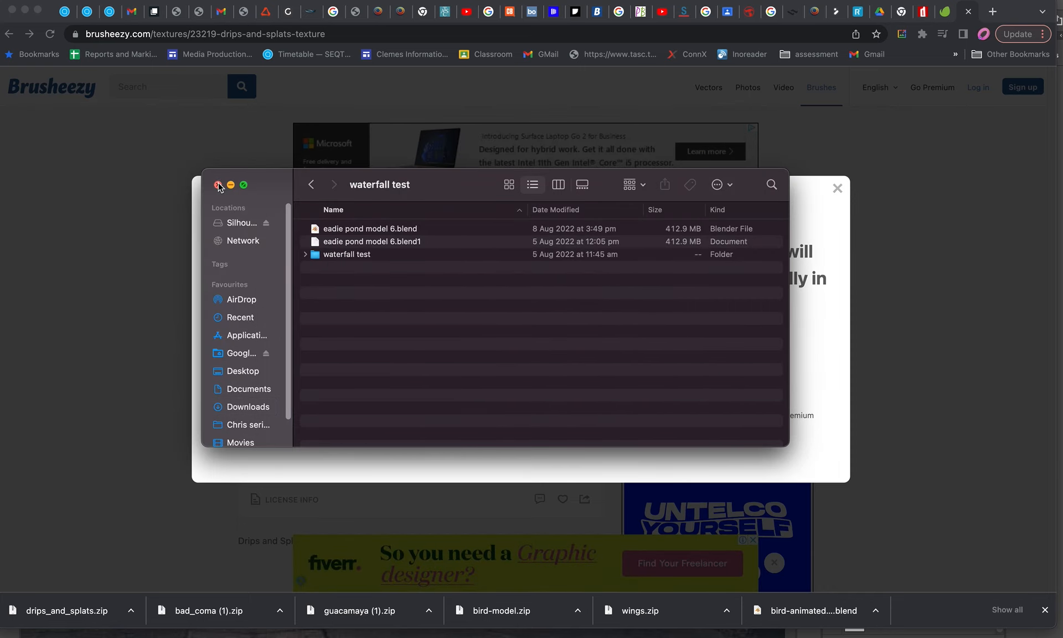
pyautogui.click(218, 186)
# Switch to Photoshop and display the list of available brush presets
pyautogui.press('super+Tab')
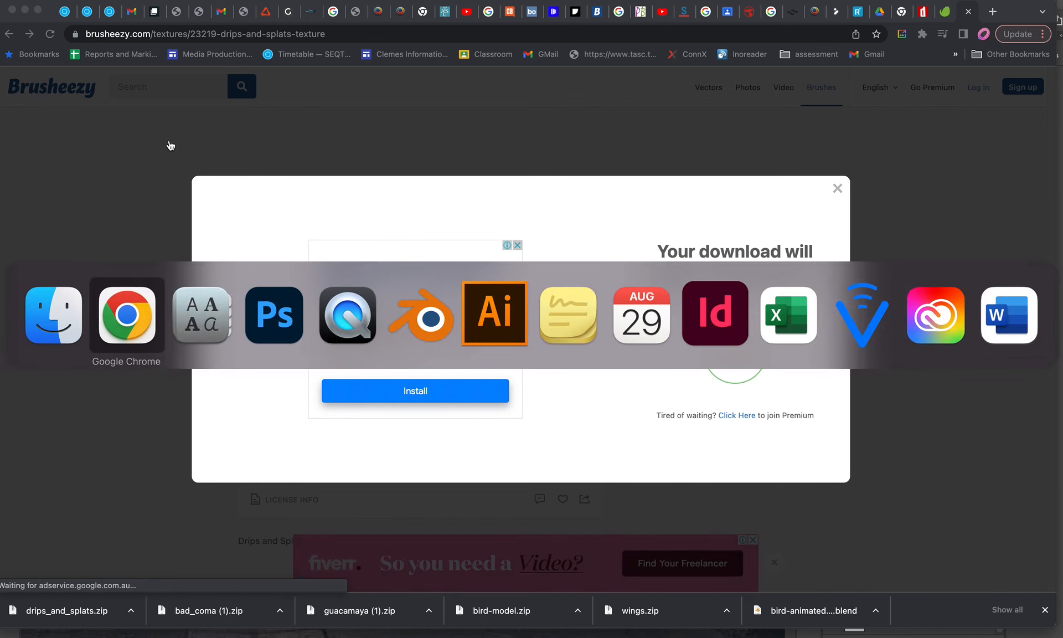
pyautogui.press('super+Tab')
pyautogui.press('super+Tab')
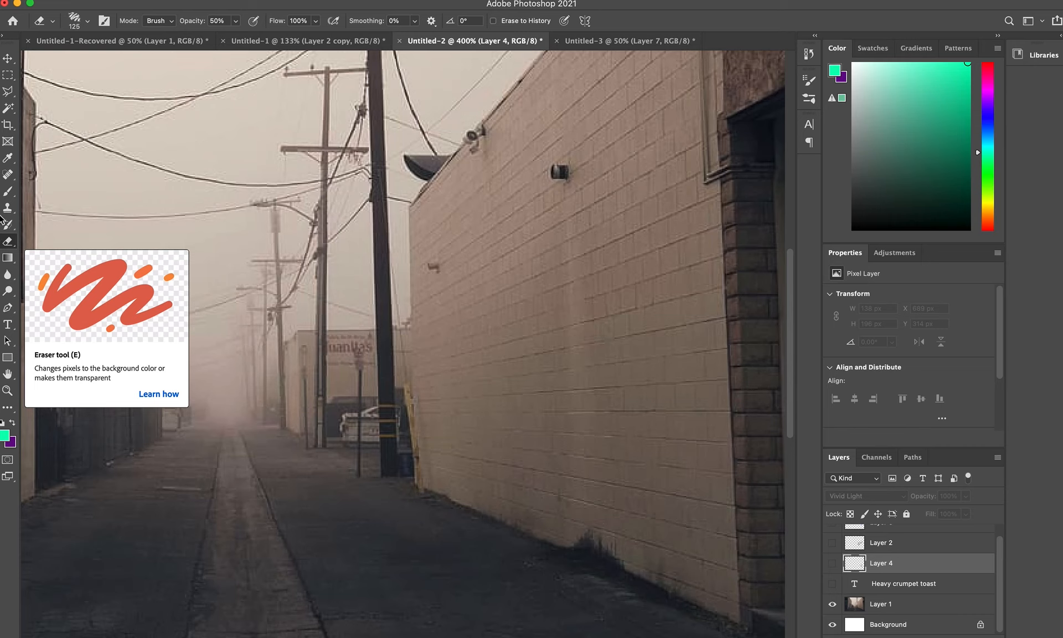
pyautogui.click(104, 21)
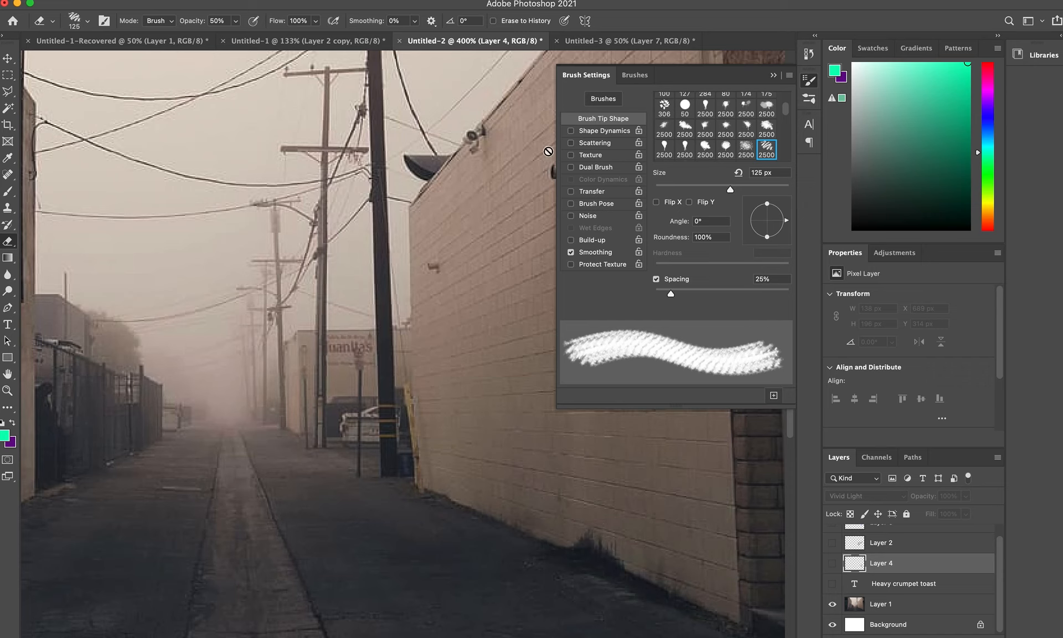
pyautogui.click(635, 76)
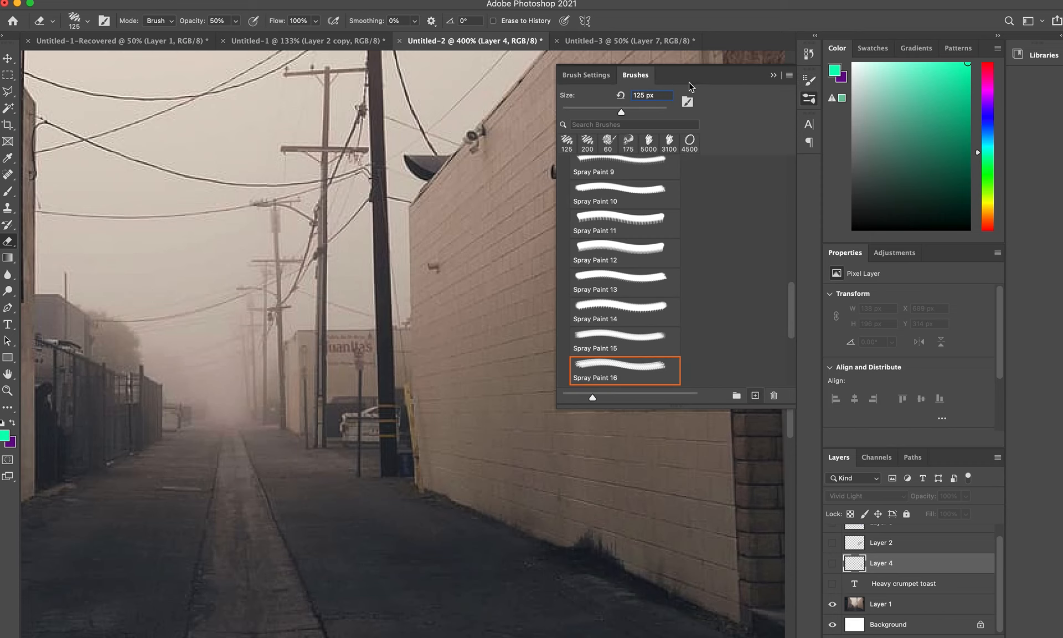
# Import the Drips and Splats.abr brush file from the drips_and_splats folder on the Desktop
pyautogui.click(790, 77)
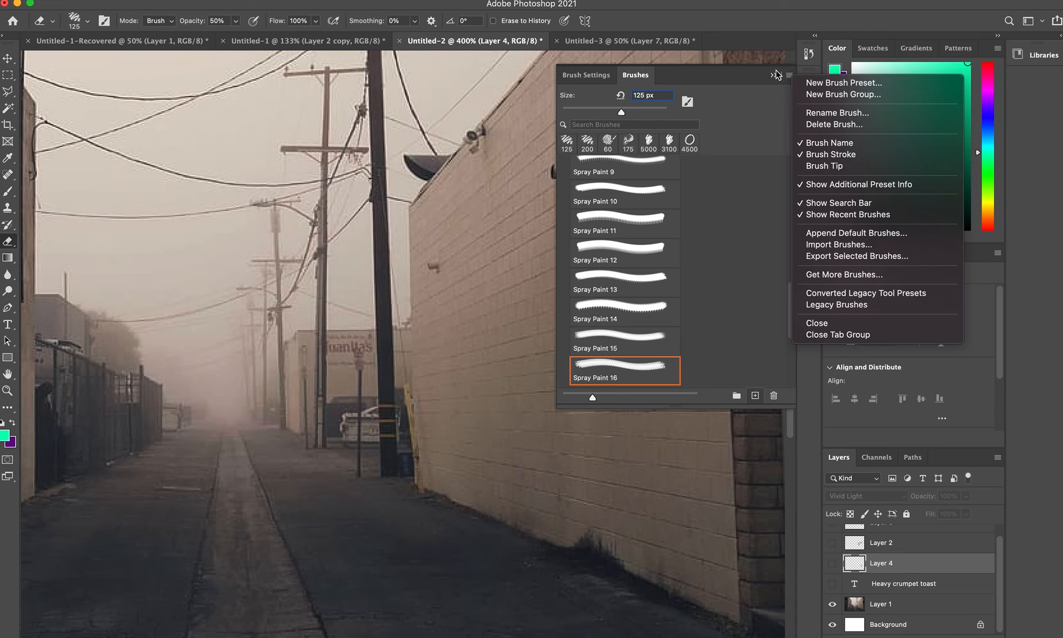
pyautogui.click(854, 245)
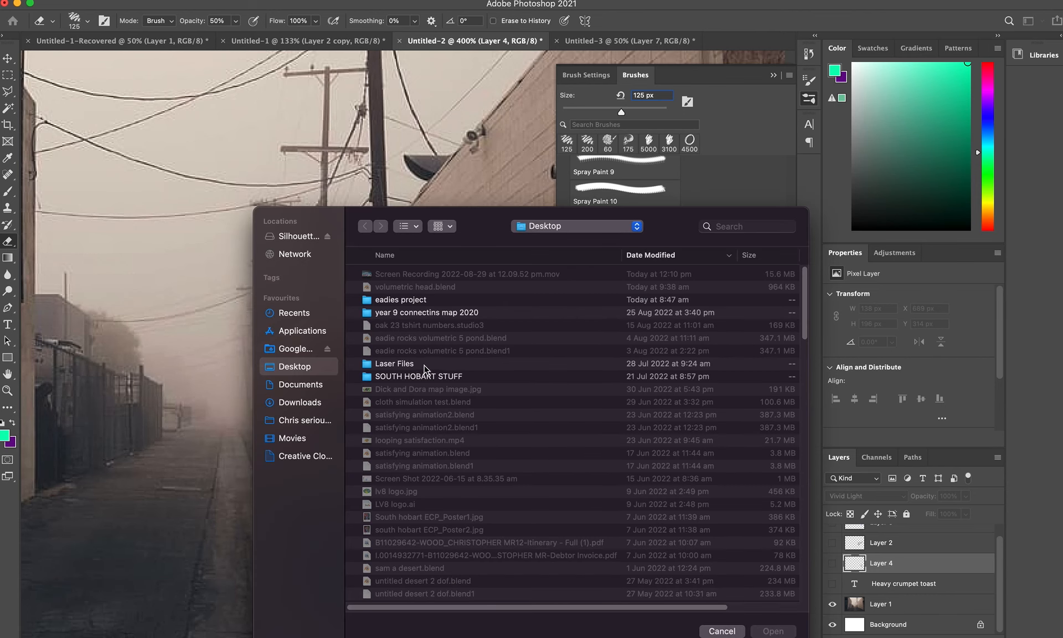
pyautogui.scroll(-20, 499, 374)
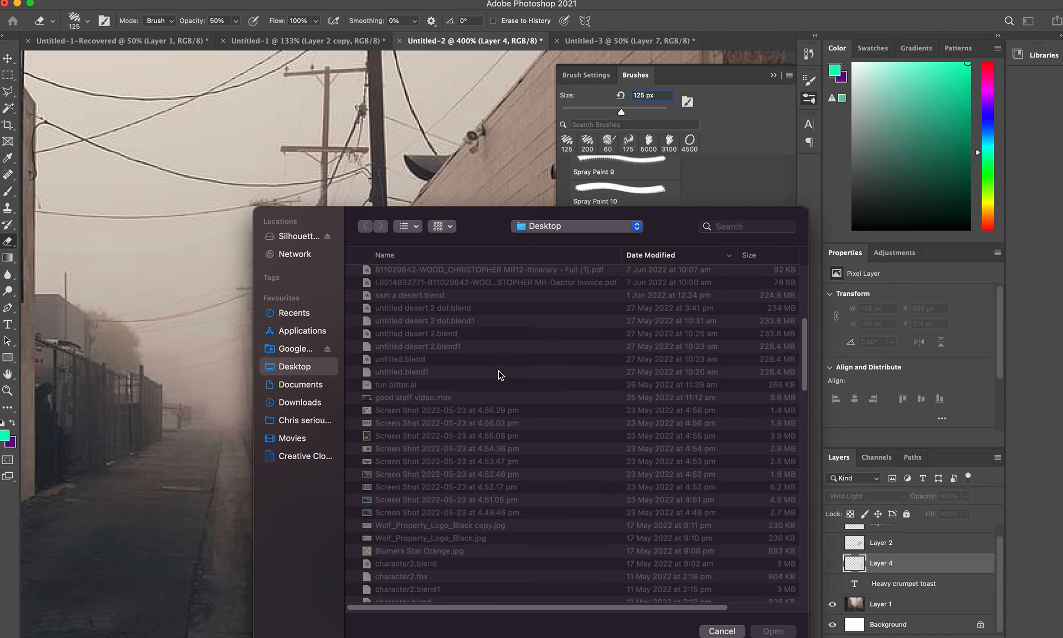
pyautogui.scroll(-10, 499, 374)
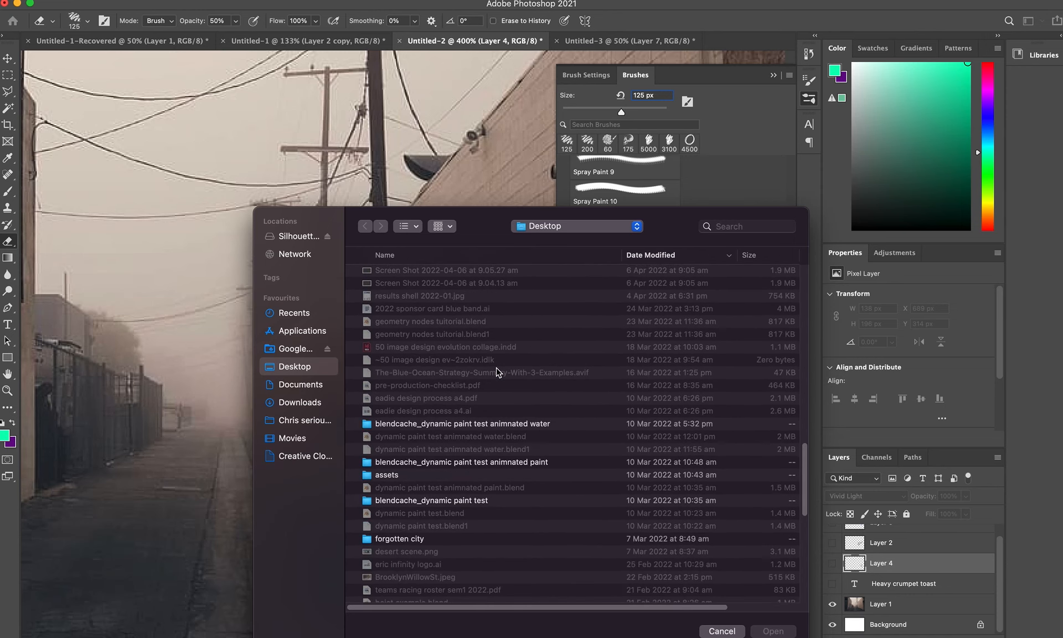
pyautogui.scroll(-10, 496, 373)
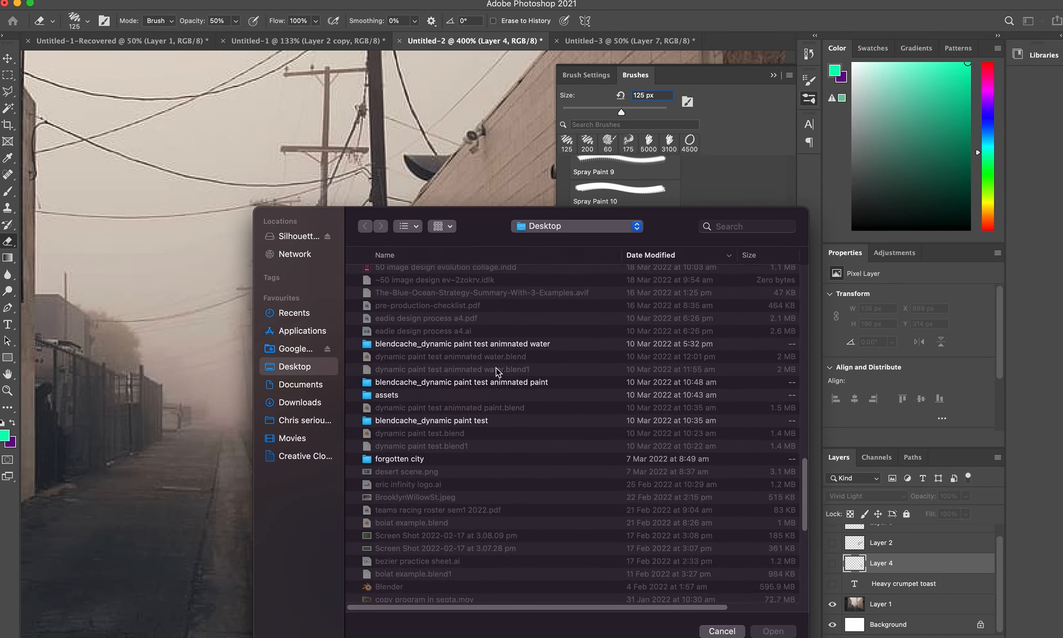
pyautogui.scroll(-5, 497, 372)
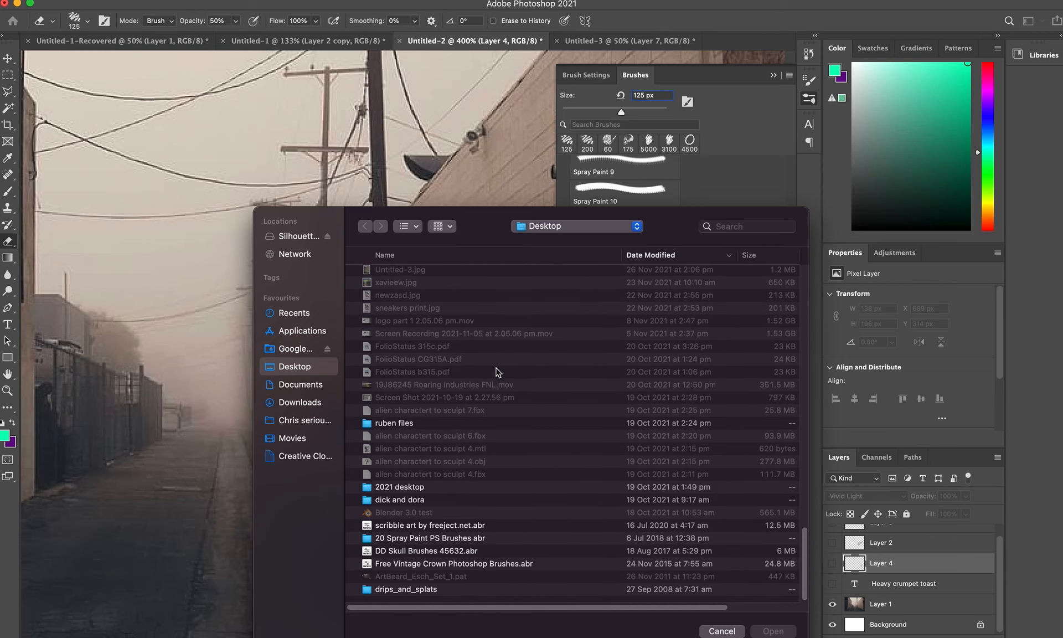
pyautogui.doubleClick(375, 592)
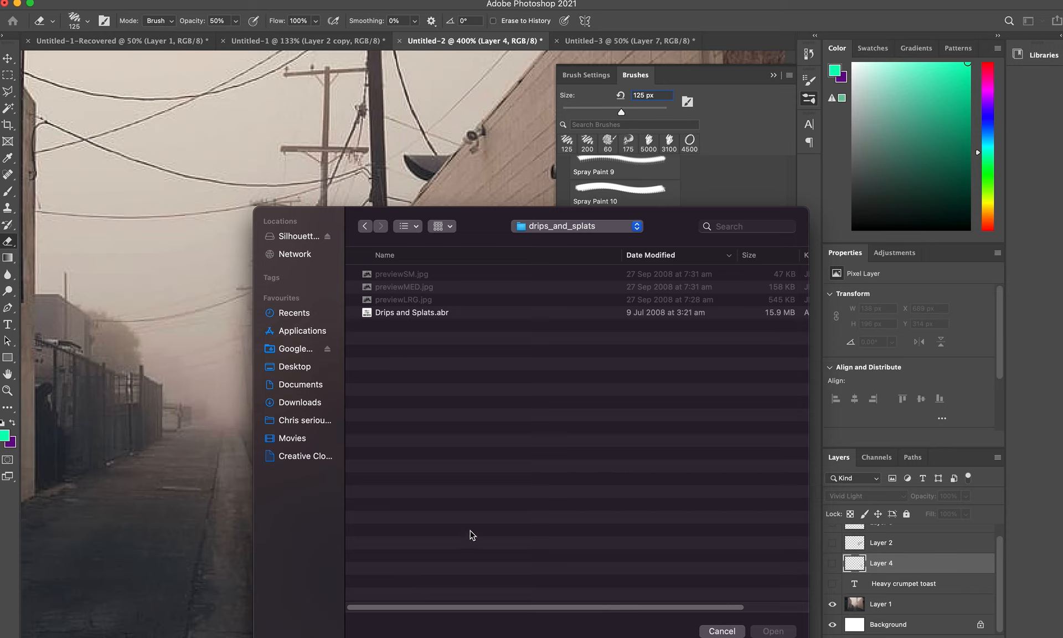
pyautogui.click(426, 314)
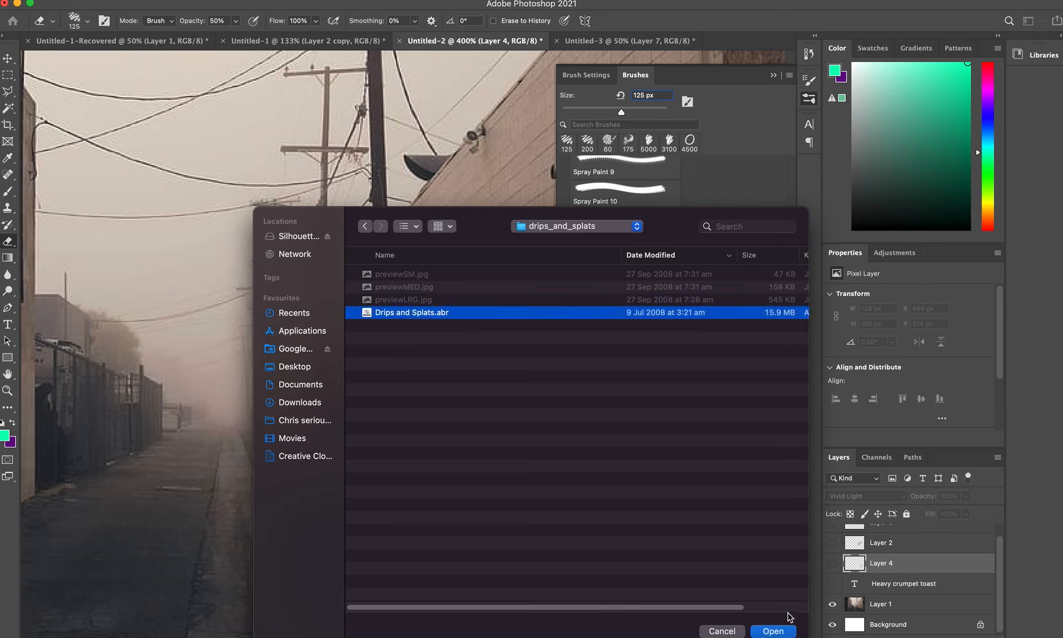
pyautogui.click(773, 632)
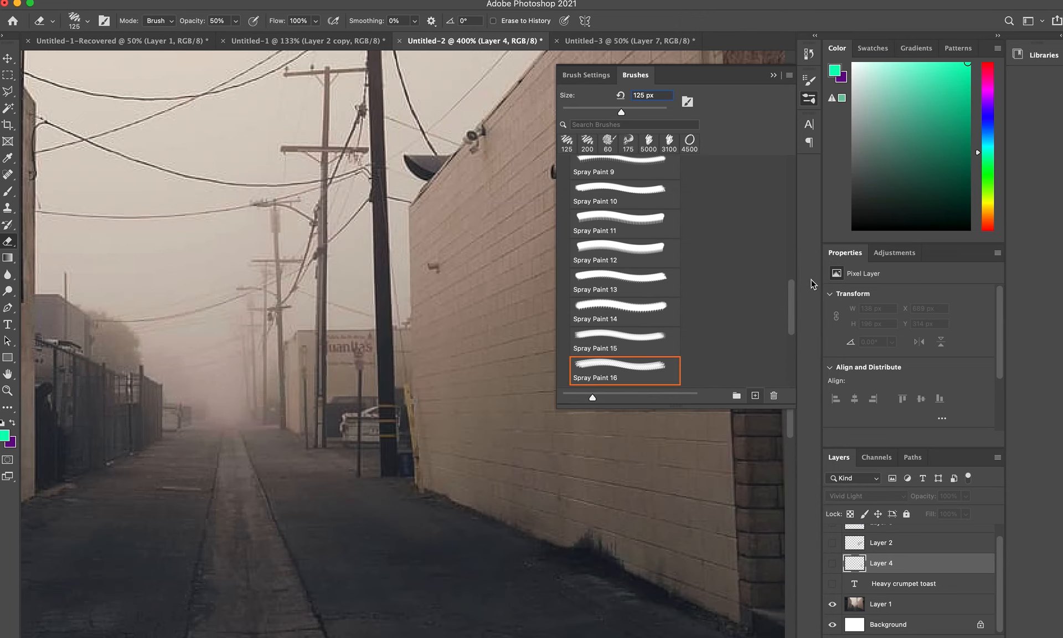
# Expand the imported Drips and Splats brush group and choose the DRIP2 brush
pyautogui.moveTo(792, 291); pyautogui.dragTo(793, 364)
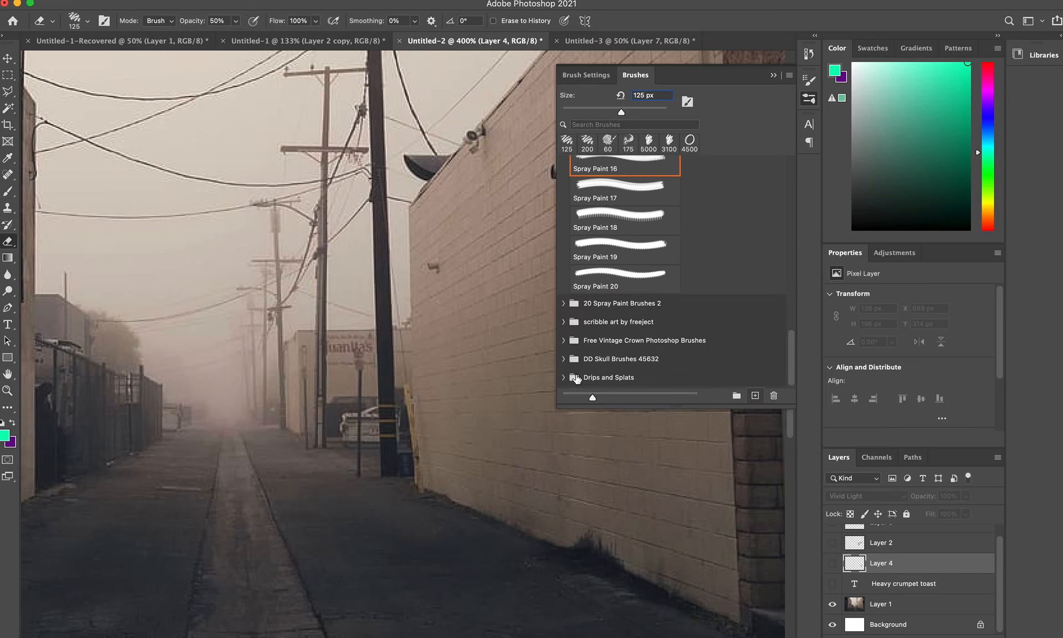
pyautogui.click(564, 378)
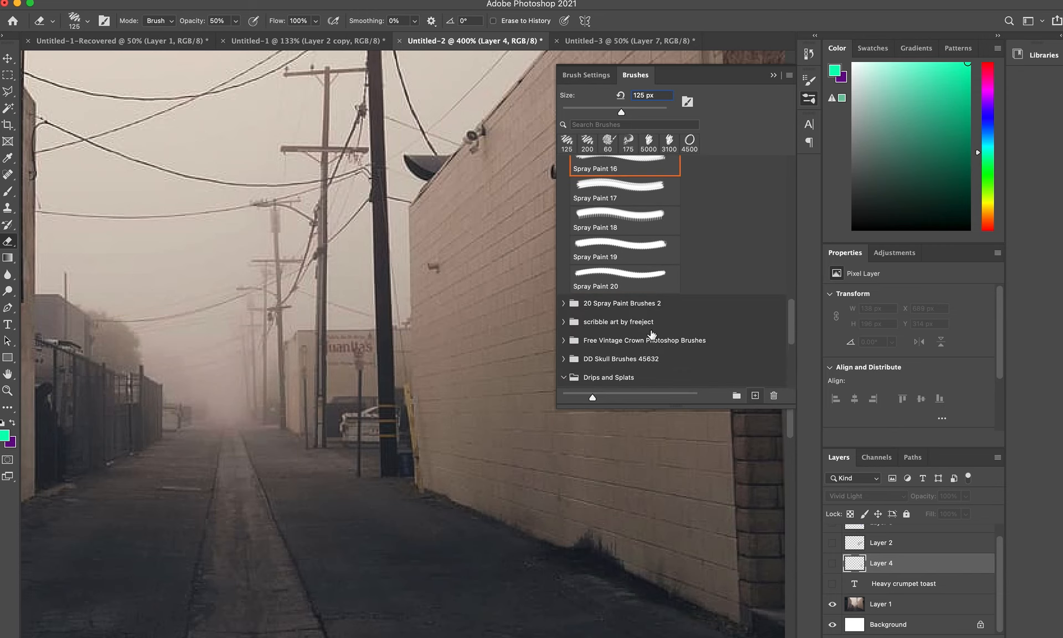
pyautogui.scroll(-2, 735, 348)
pyautogui.scroll(-2, 735, 348)
pyautogui.click(613, 318)
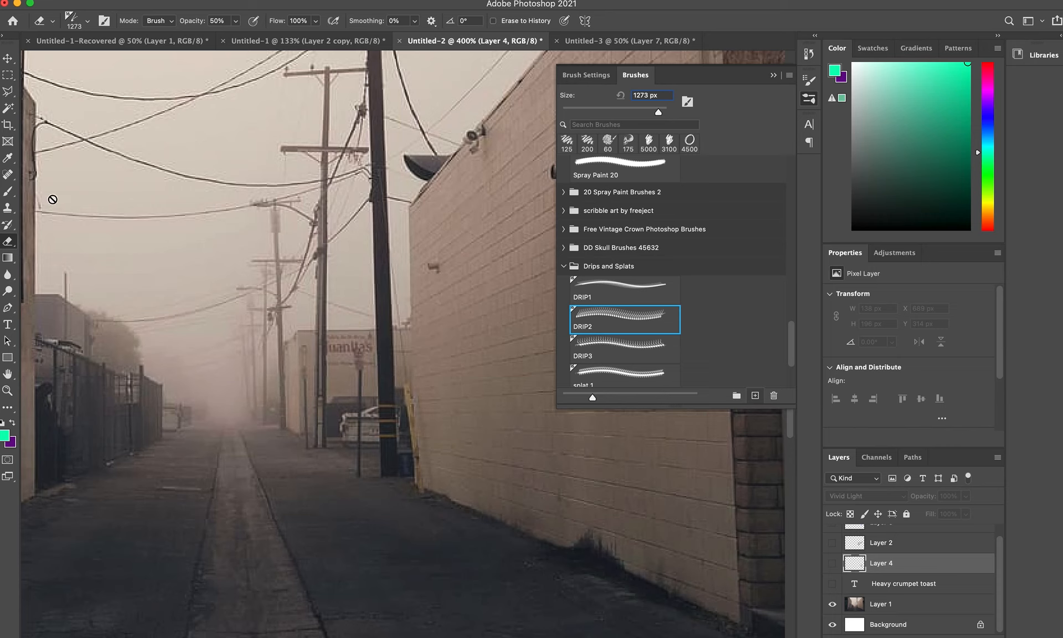
# Activate the Brush tool, choose the splat 4 brush from Drips and Splats and set its size to 125 px
pyautogui.click(8, 191)
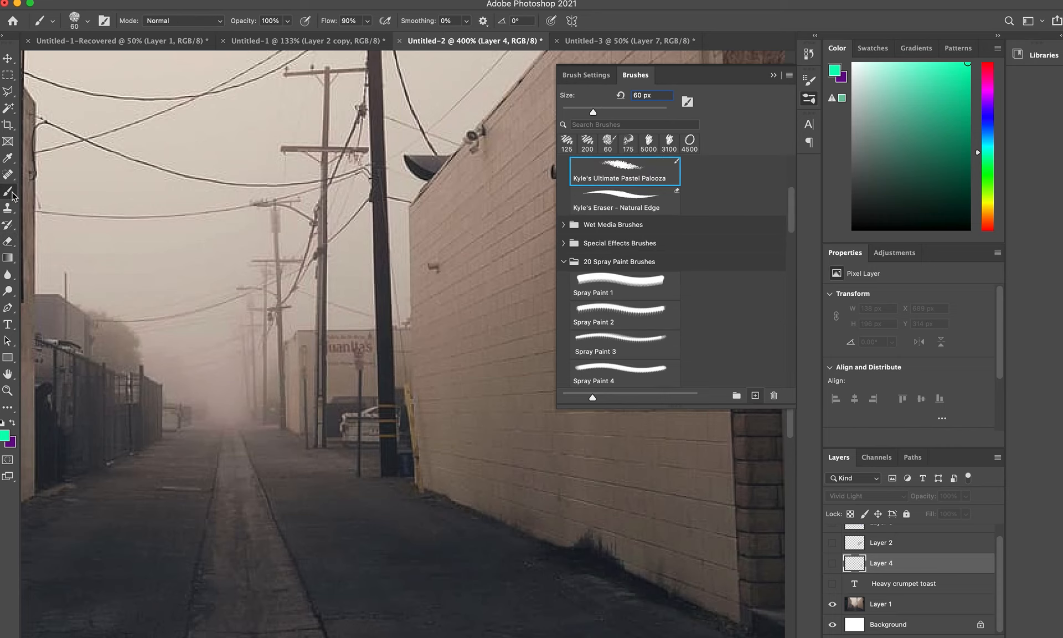
pyautogui.scroll(-10, 657, 351)
pyautogui.scroll(-5, 657, 352)
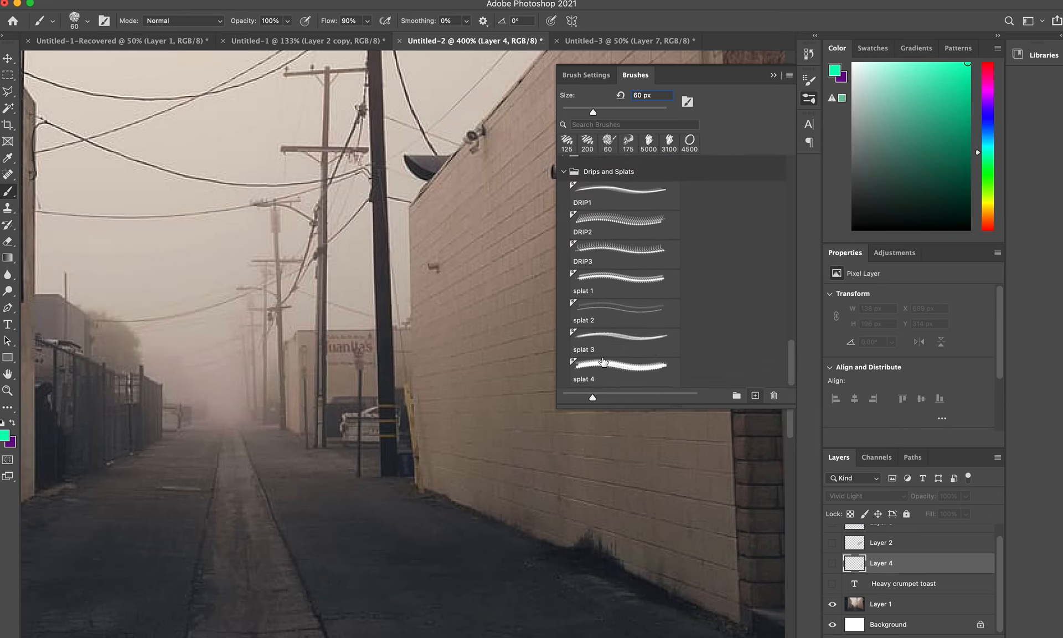
pyautogui.click(609, 375)
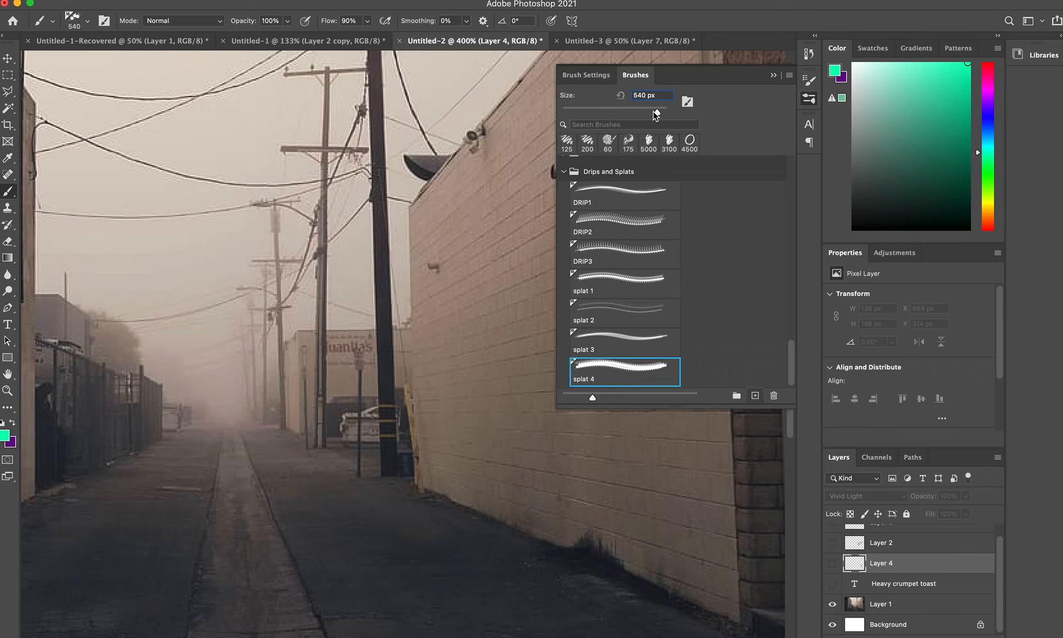
pyautogui.moveTo(658, 112); pyautogui.dragTo(623, 123)
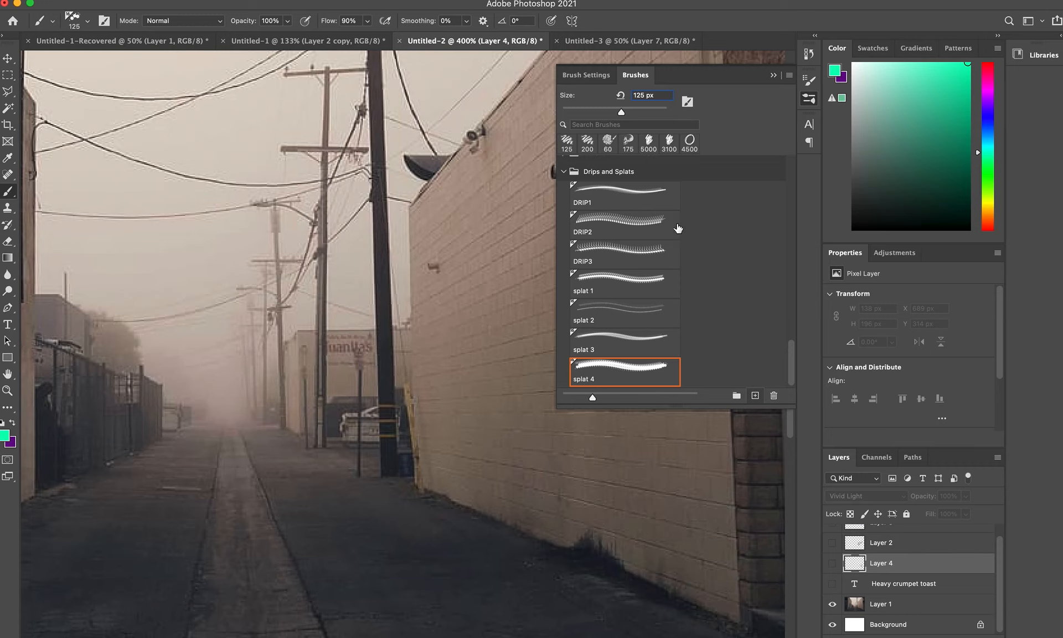
# Add a new empty layer directly above the Heavy crumpet toast text layer, leaving the type unrasterized
pyautogui.click(936, 581)
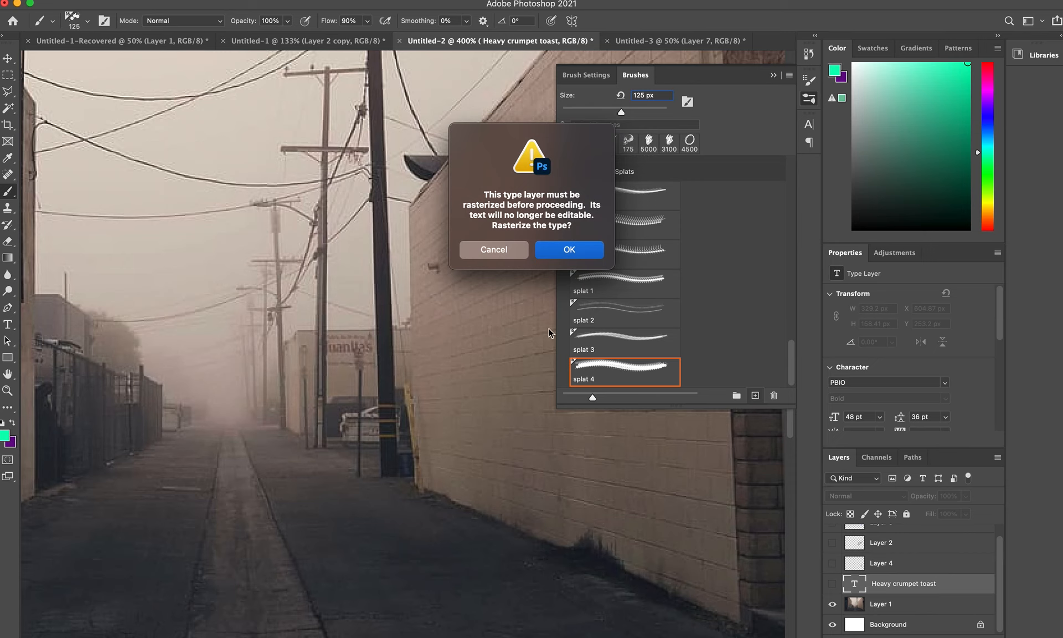
pyautogui.click(494, 254)
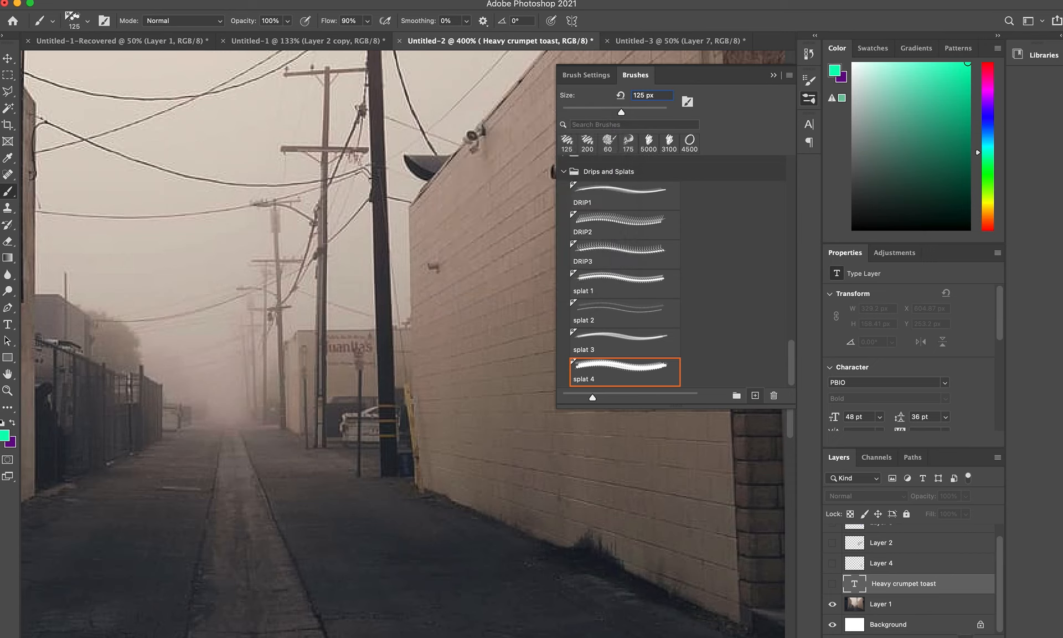
pyautogui.click(965, 636)
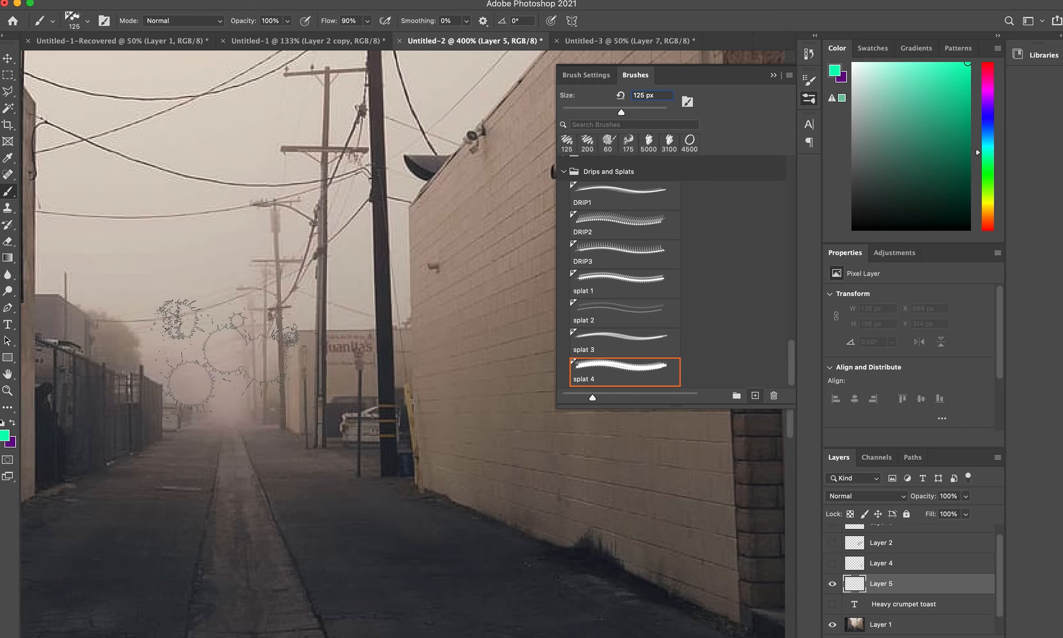
# Paint several test splats and a diagonal stroke in green across the alley photo, and clear the paint from the layer
pyautogui.click(225, 360)
pyautogui.click(210, 216)
pyautogui.click(354, 360)
pyautogui.click(247, 445)
pyautogui.click(228, 294)
pyautogui.moveTo(239, 238); pyautogui.dragTo(624, 612)
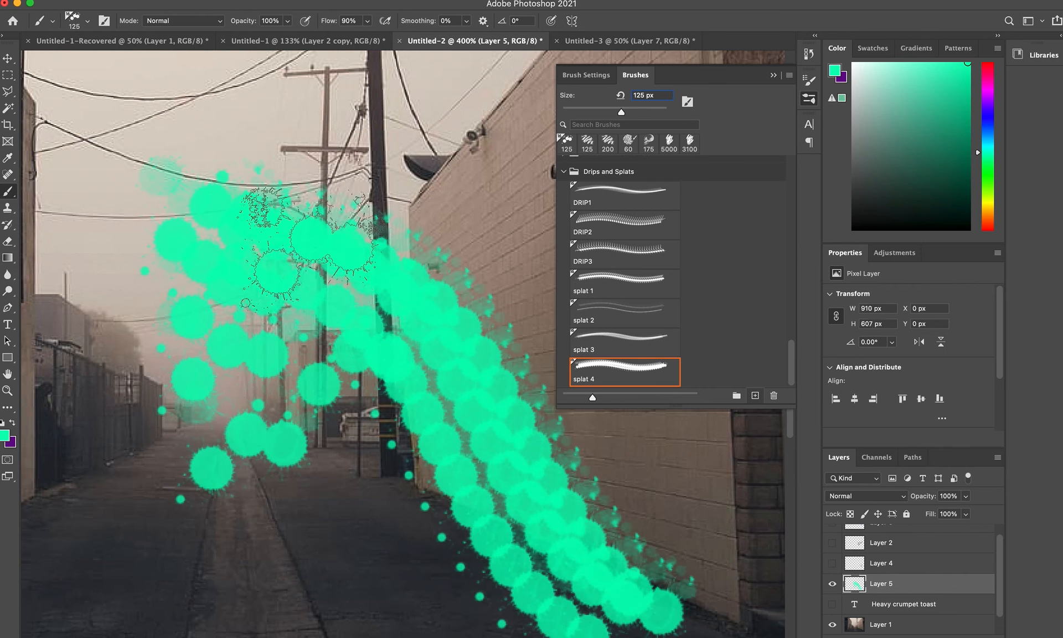
pyautogui.press('Delete')
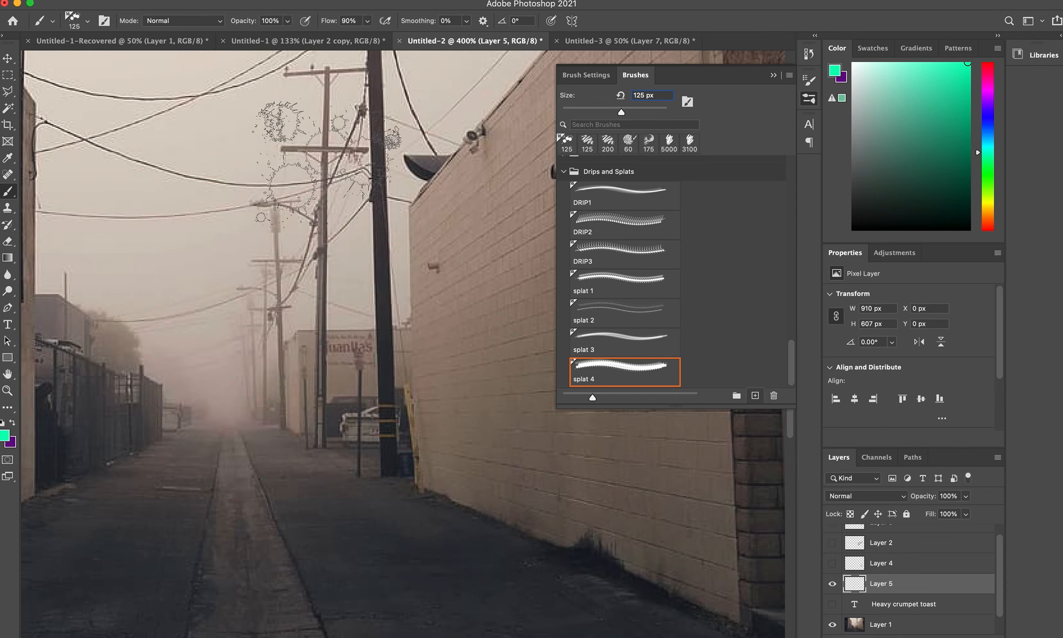
# Enlarge the splat 4 brush to 600 px
pyautogui.press(']')
pyautogui.press(']')
pyautogui.press(']')
pyautogui.press(']')
pyautogui.press(']')
pyautogui.press(']')
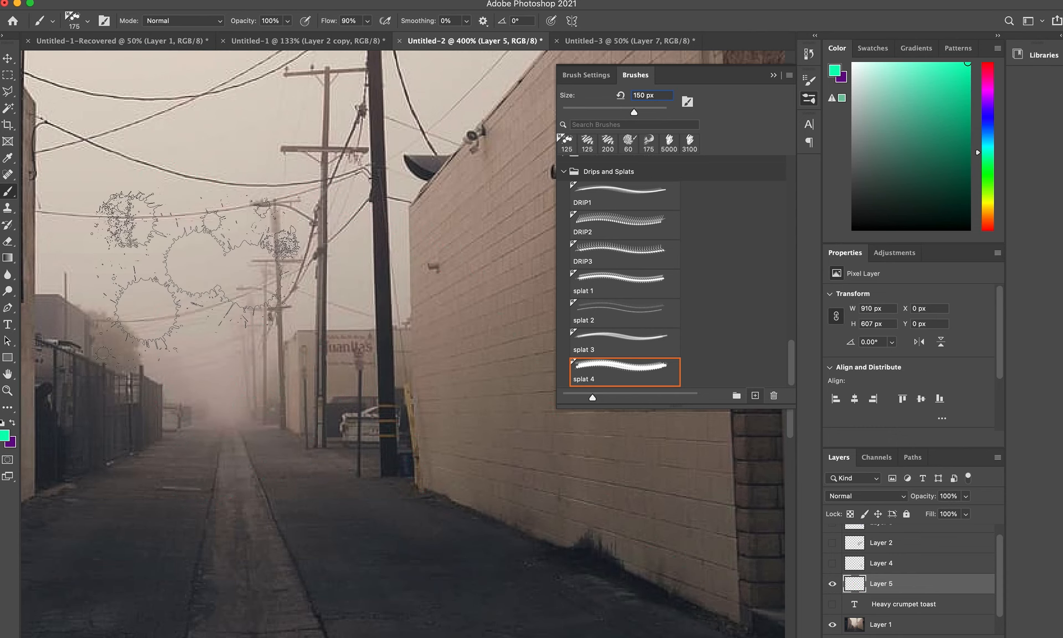
pyautogui.press(']')
pyautogui.press(']')
pyautogui.press(']')
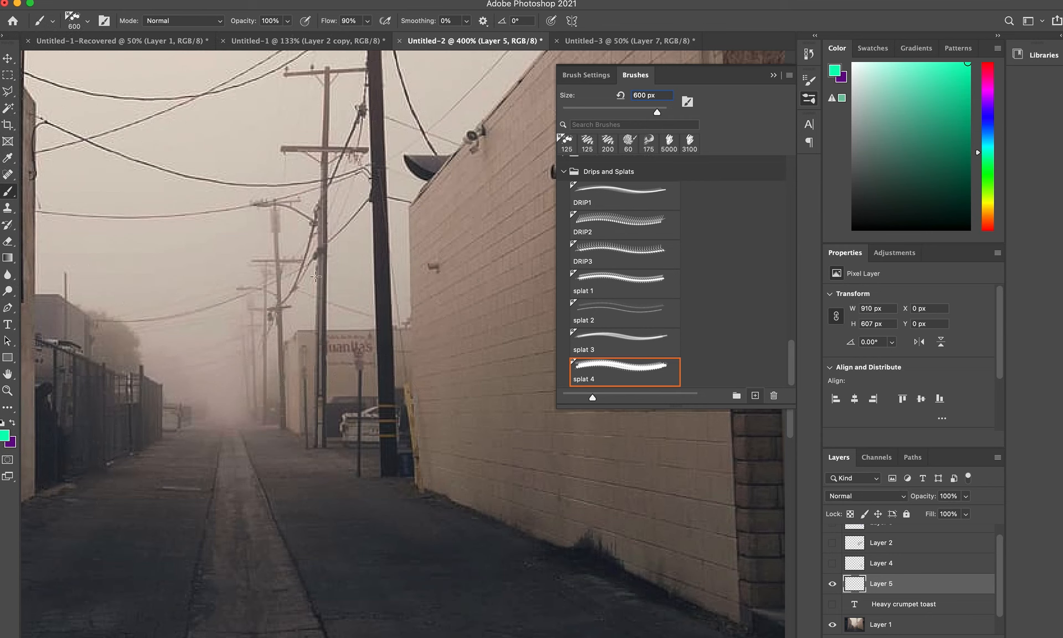
# Reduce the splat 4 brush to 150 px and lower its opacity to 34%
pyautogui.press('[')
pyautogui.press('[')
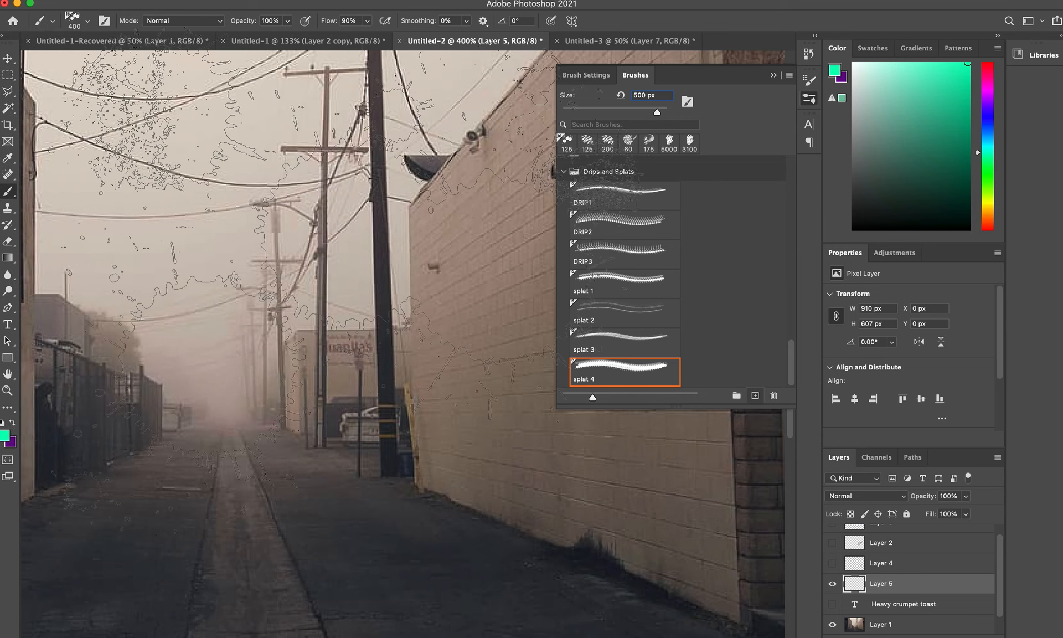
pyautogui.press('[')
pyautogui.press('[')
pyautogui.press('[')
pyautogui.press('[')
pyautogui.press('[')
pyautogui.press('[')
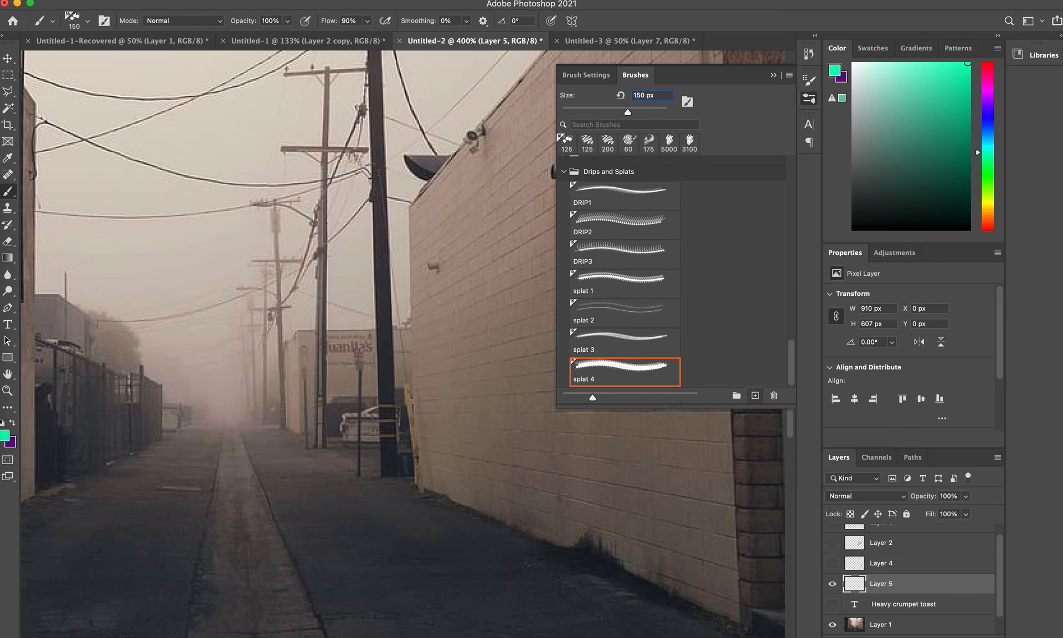
pyautogui.click(288, 22)
pyautogui.moveTo(286, 37); pyautogui.dragTo(248, 37)
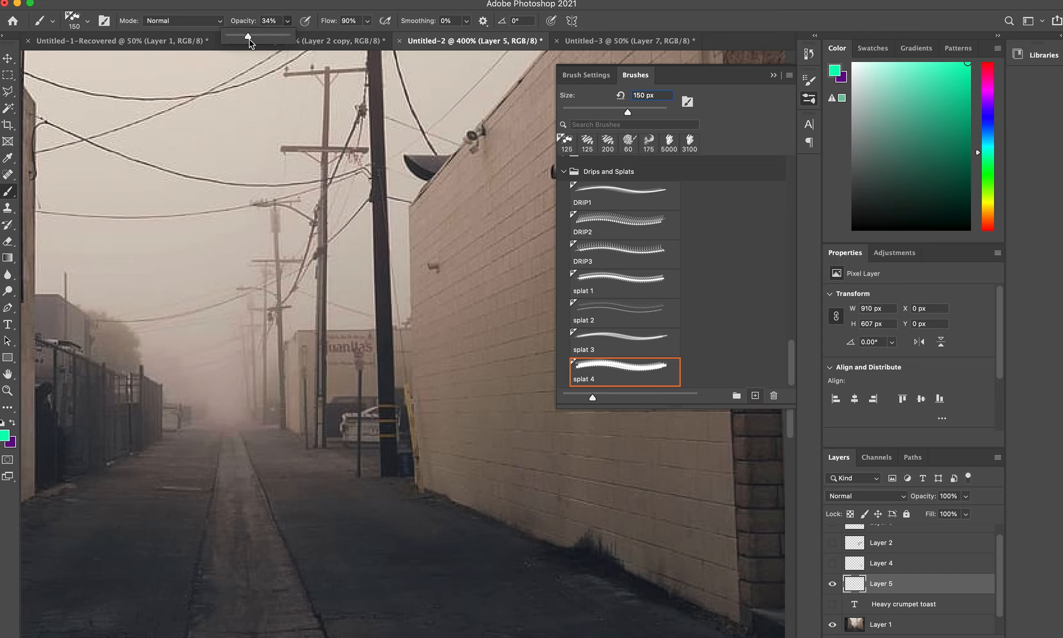
# Close the brush list and add the text "JJ ELEC" in PBIO Bold, 48 pt, on the brick wall, directly above Layer 3
pyautogui.click(286, 321)
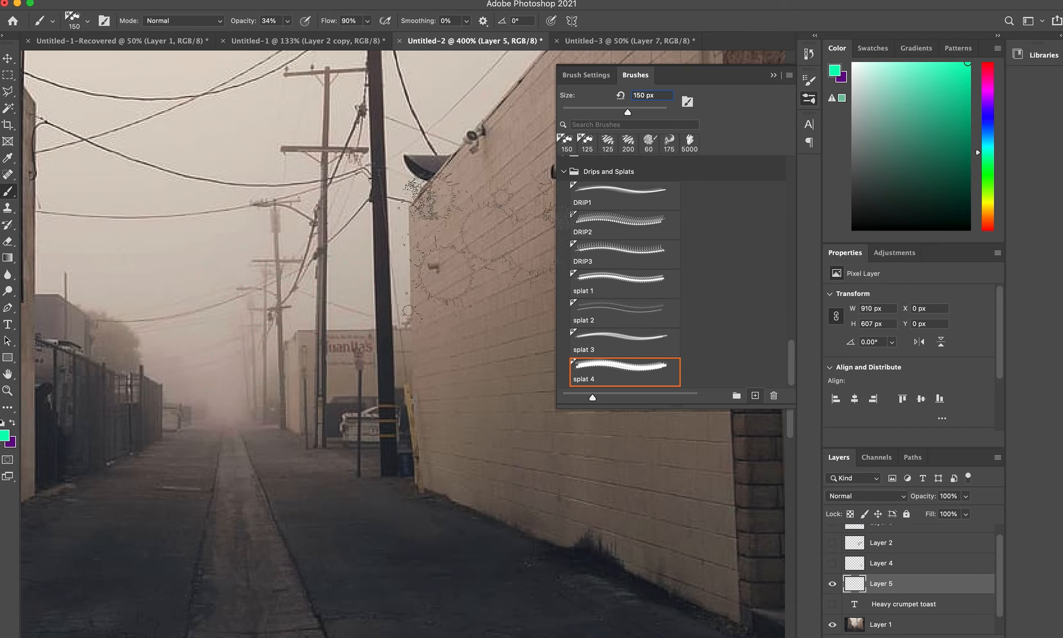
pyautogui.click(773, 76)
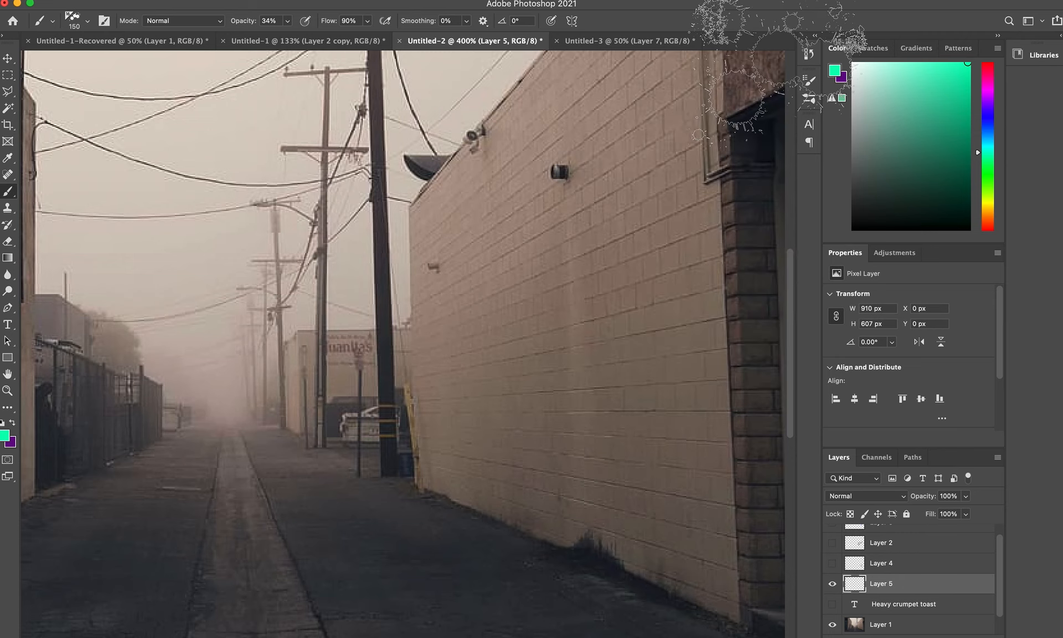
pyautogui.click(8, 326)
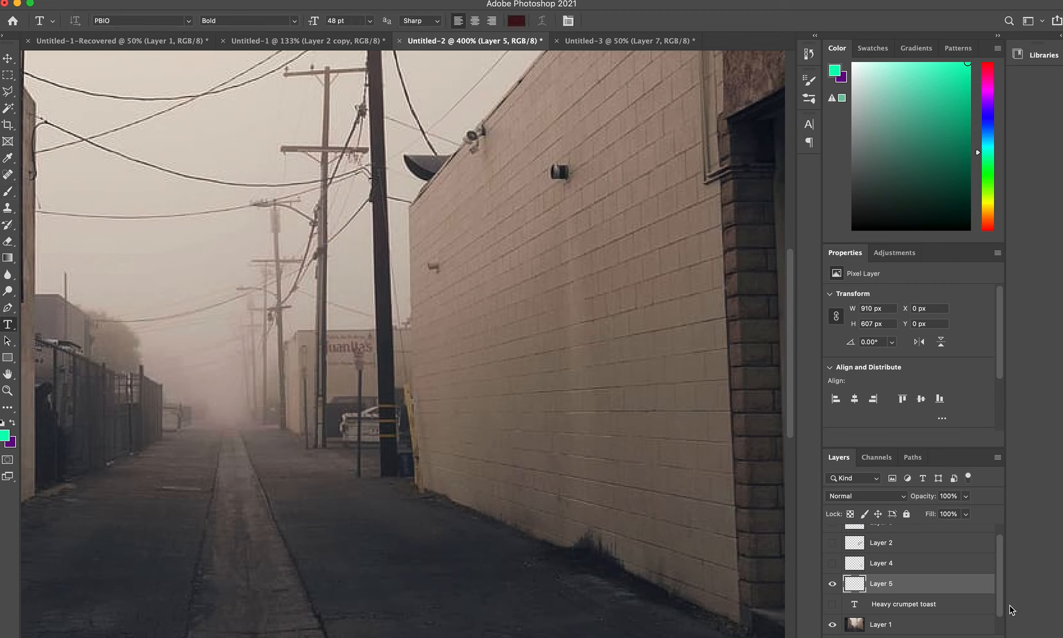
pyautogui.scroll(1, 901, 575)
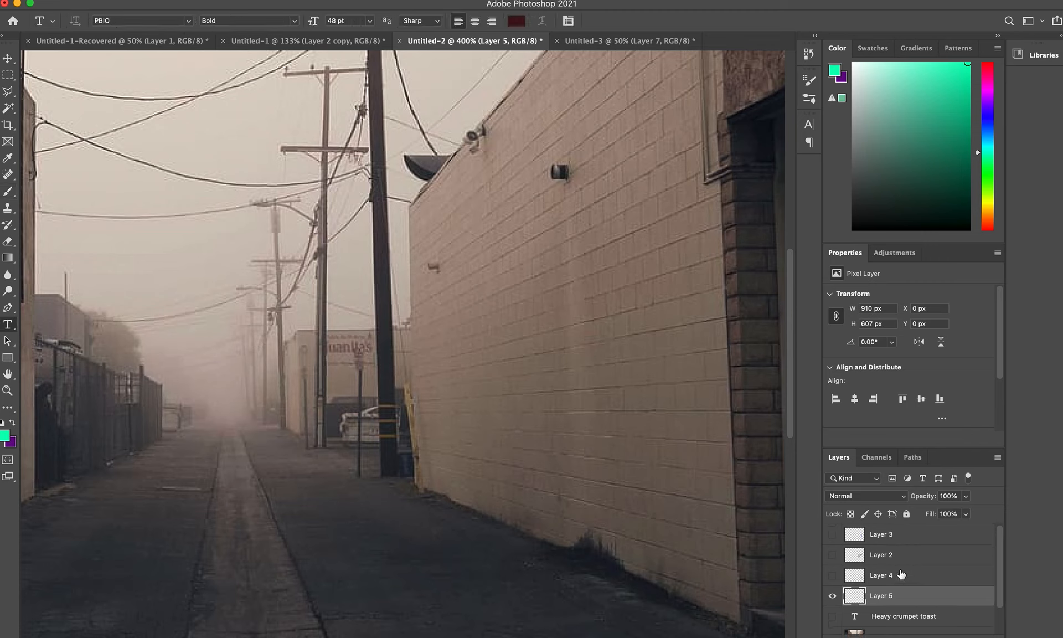
pyautogui.click(885, 536)
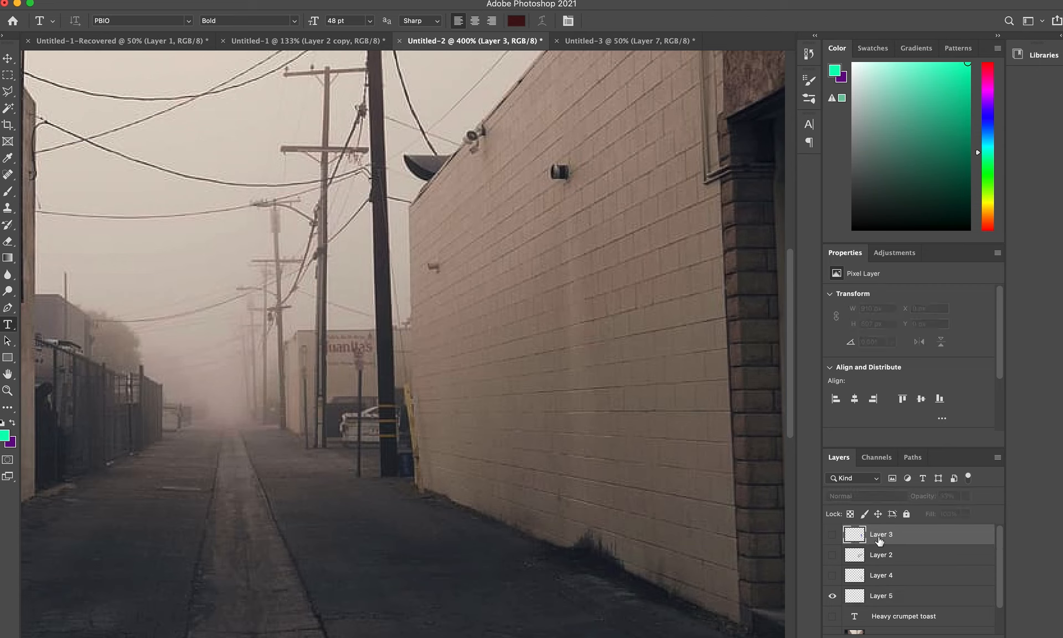
pyautogui.click(450, 320)
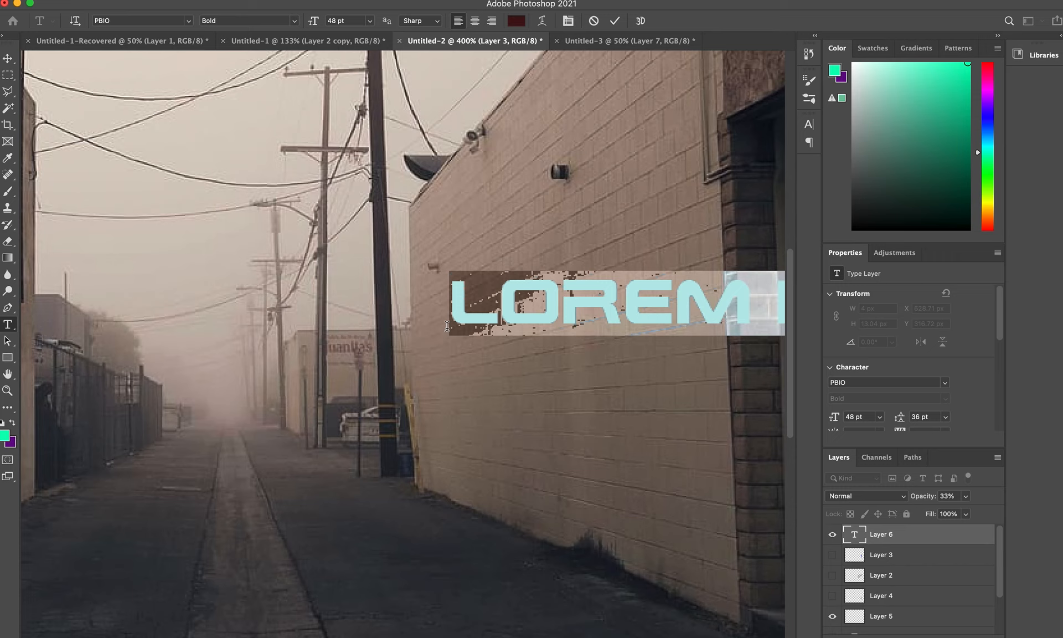
pyautogui.write('JJ')
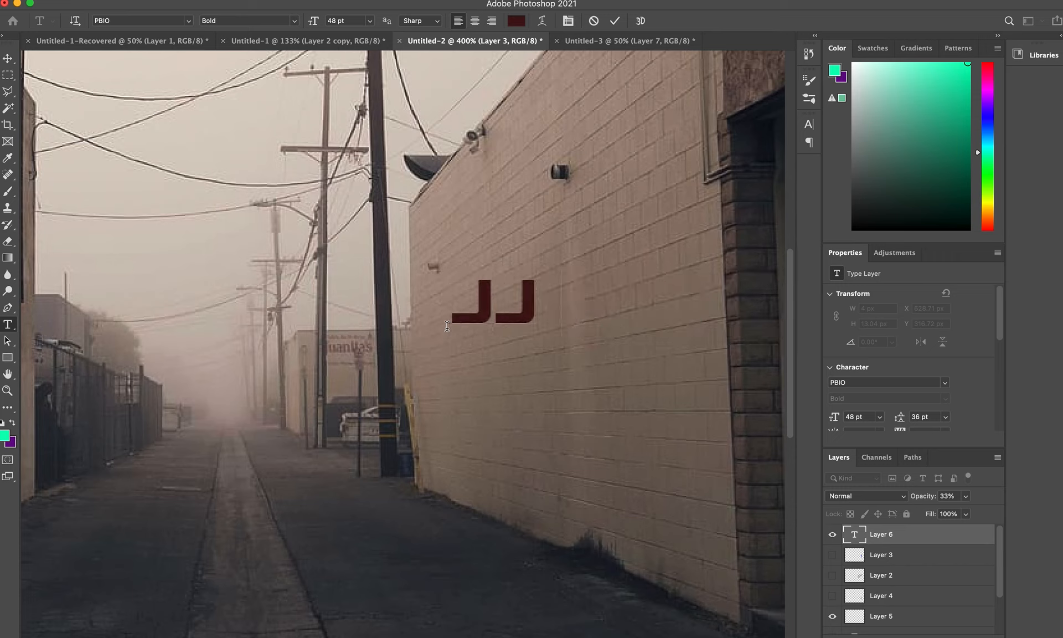
pyautogui.write(' ELEC')
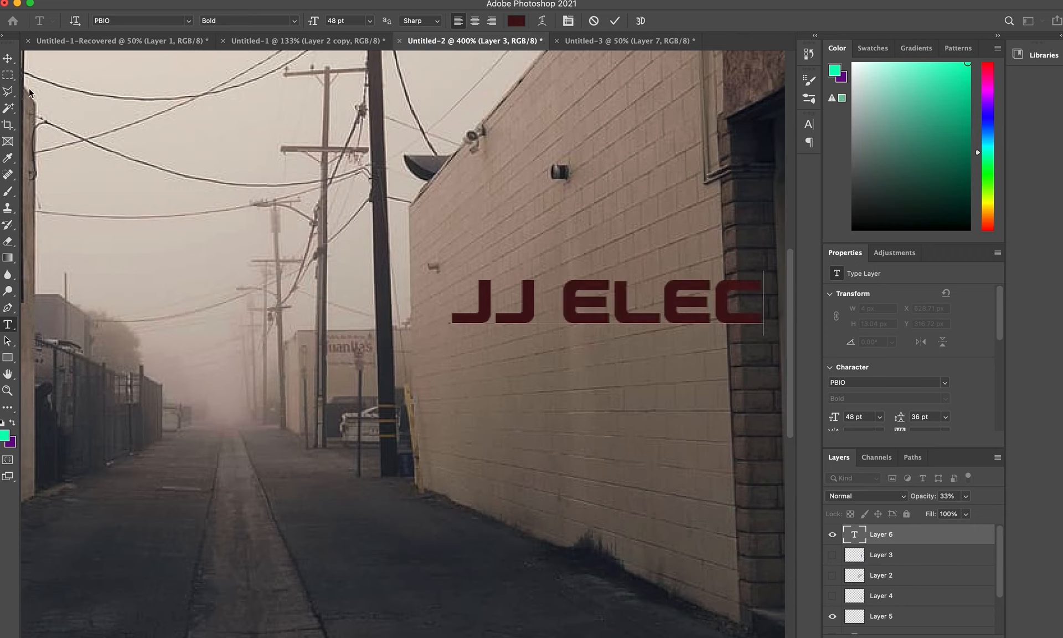
# Move the JJ ELEC text about 46 px left and 28 px down on the wall
pyautogui.click(8, 58)
pyautogui.moveTo(521, 303); pyautogui.dragTo(464, 337)
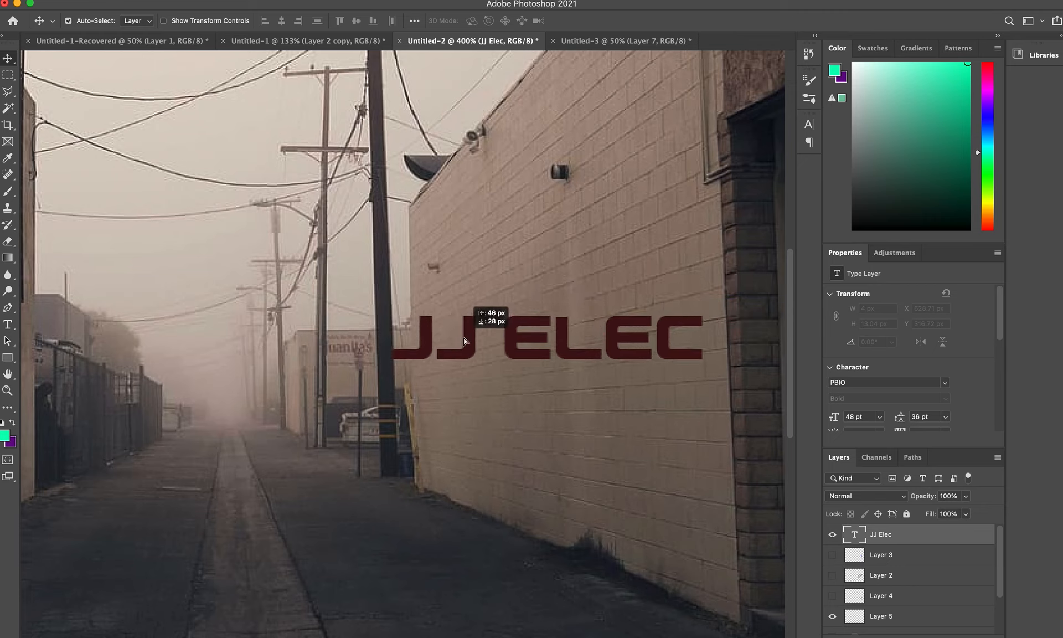
pyautogui.moveTo(463, 338); pyautogui.dragTo(464, 338)
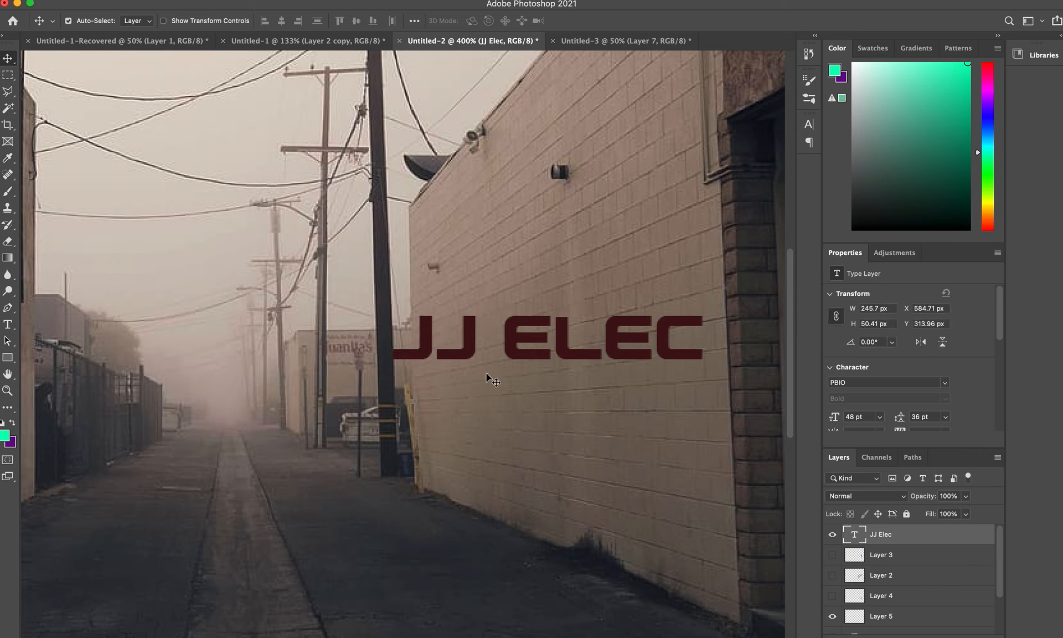
# Shorten the wall text to "ELEC" and shift it right so it sits fully on the brick wall
pyautogui.click(10, 328)
pyautogui.moveTo(505, 332); pyautogui.dragTo(374, 332)
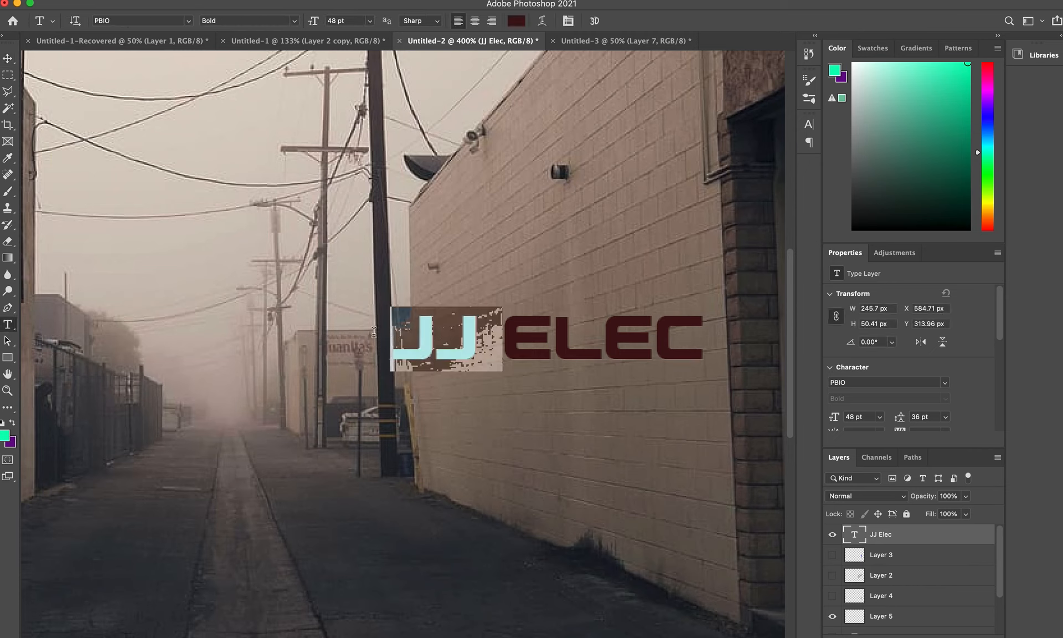
pyautogui.press('BackSpace')
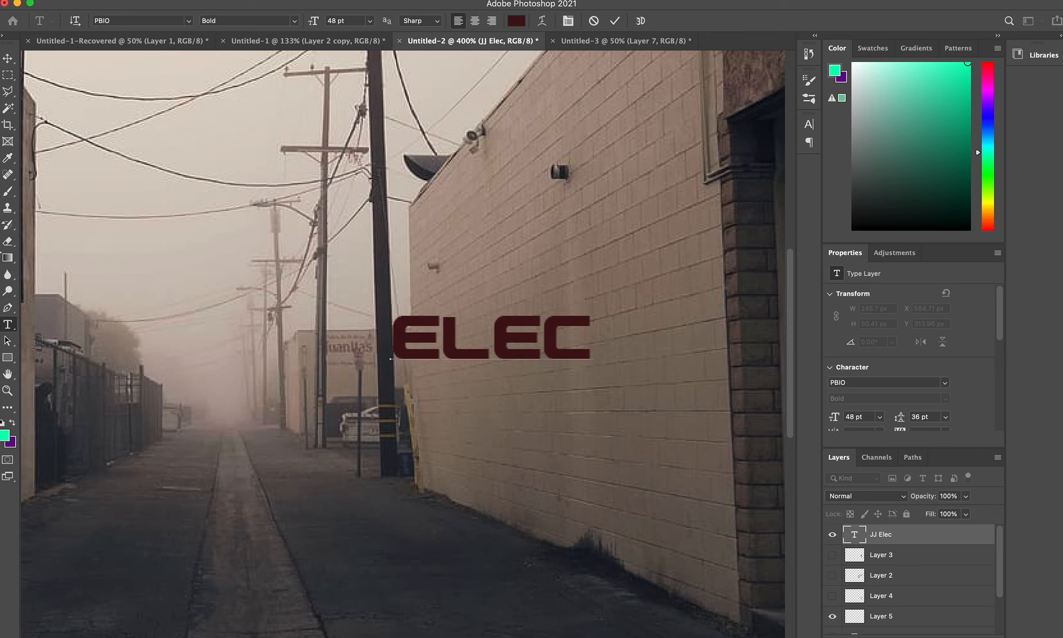
pyautogui.click(8, 58)
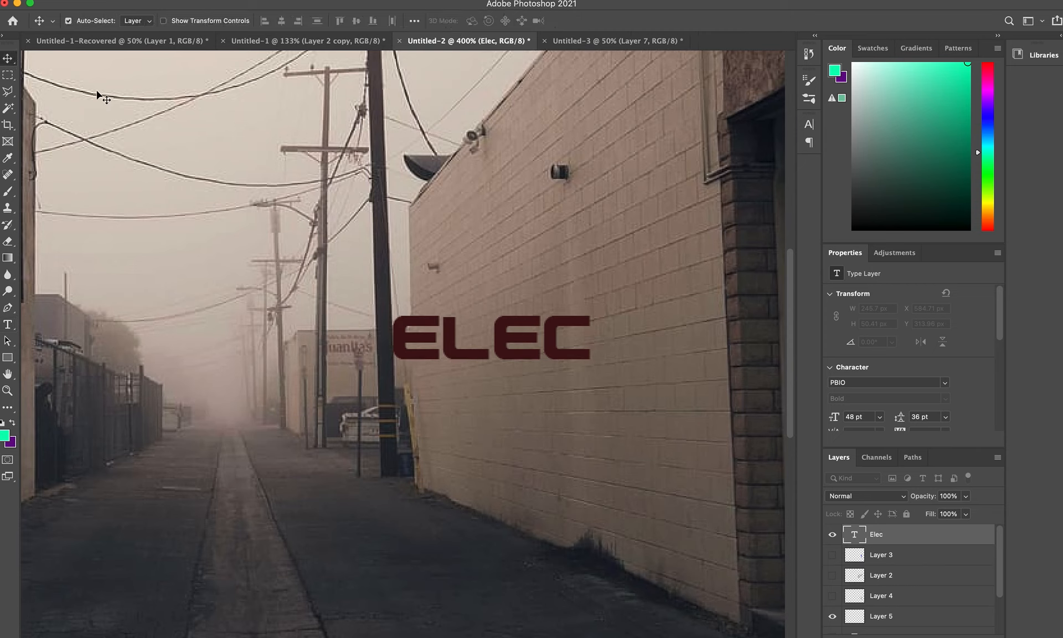
pyautogui.moveTo(450, 334); pyautogui.dragTo(513, 329)
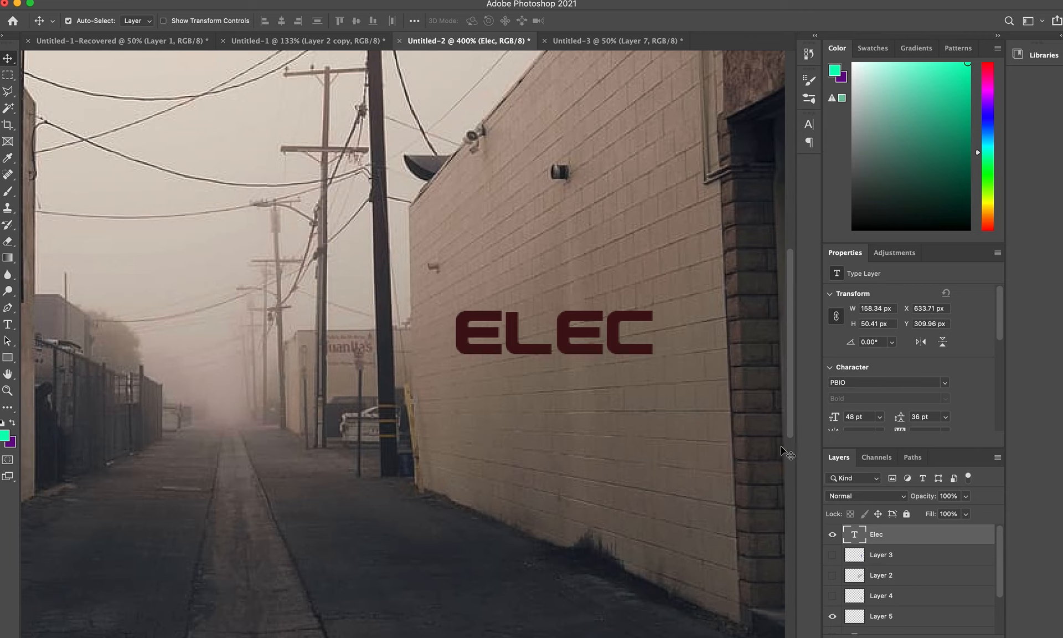
# Apply a slight Levels adjustment to the alley photo on Layer 1, moving the black and white input points
pyautogui.scroll(-2, 908, 586)
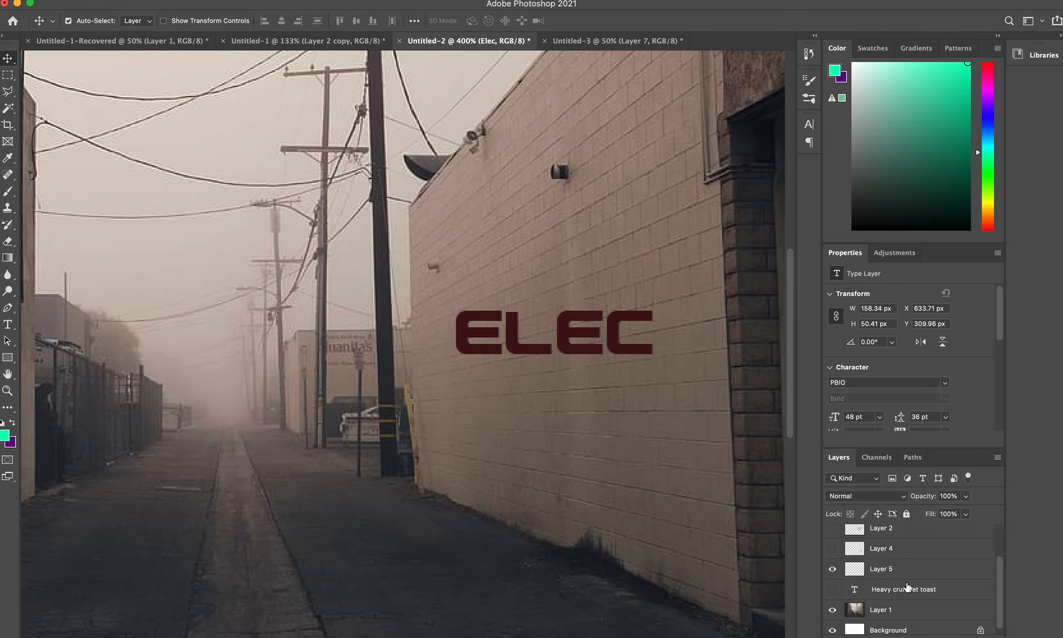
pyautogui.click(881, 612)
pyautogui.click(191, 0)
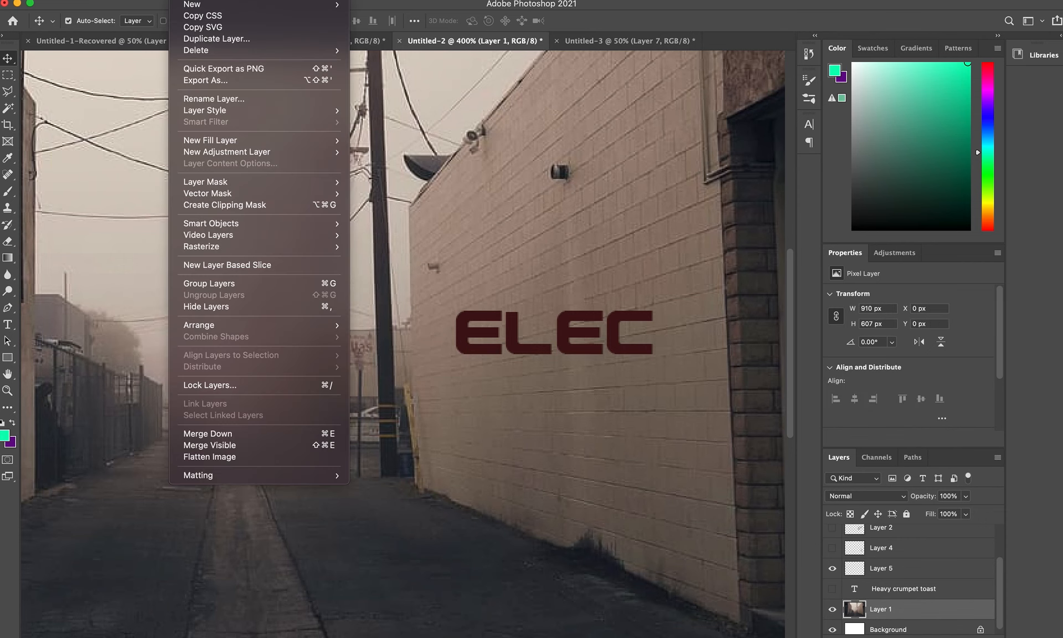
pyautogui.moveTo(150, 0)
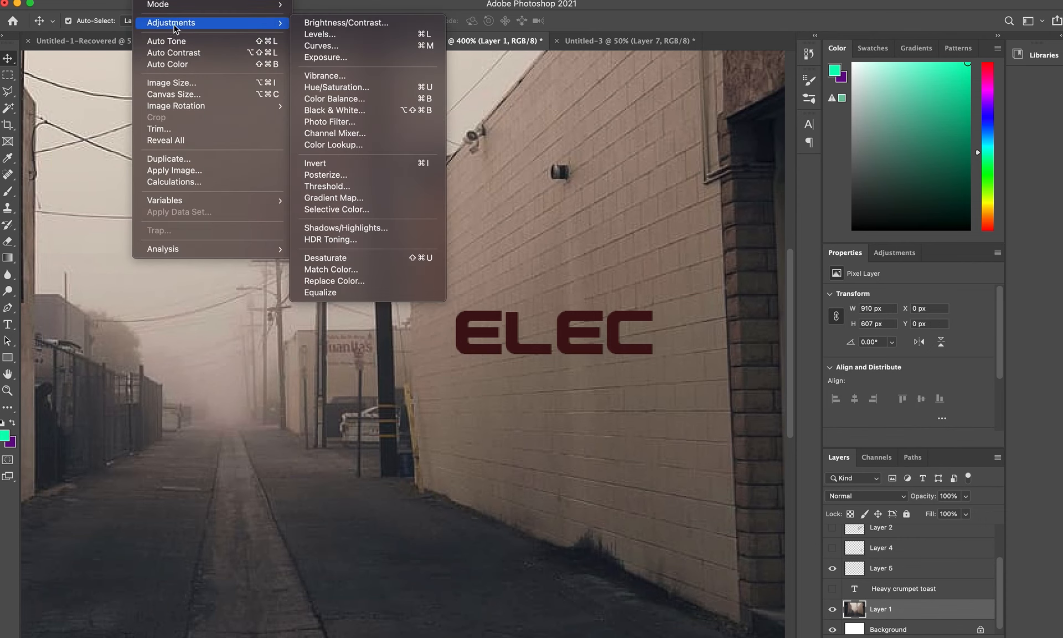
pyautogui.moveTo(266, 22)
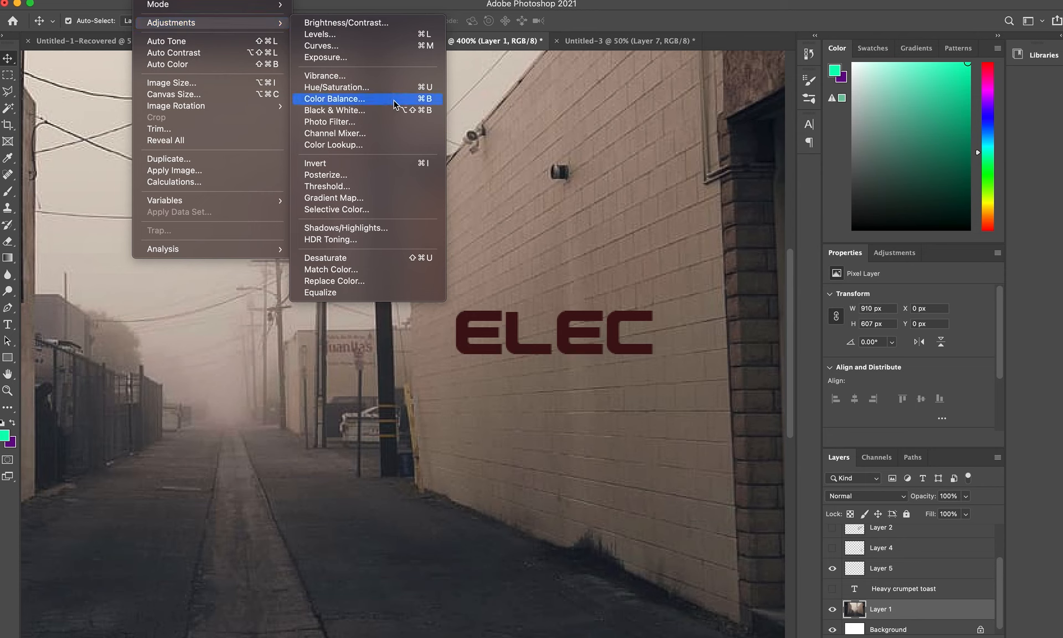
pyautogui.click(336, 36)
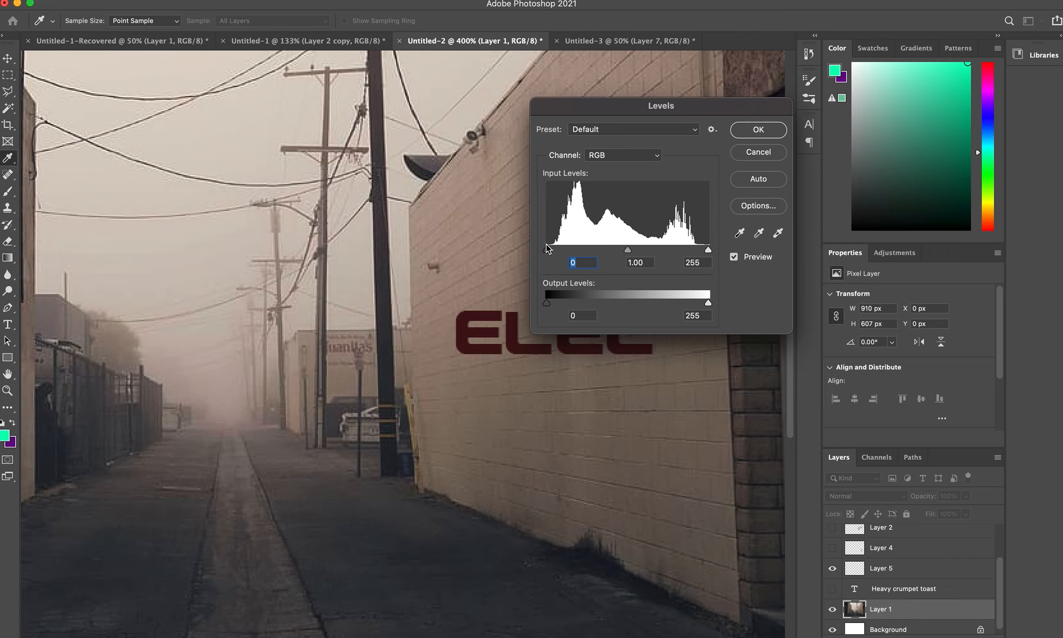
pyautogui.moveTo(549, 253)
pyautogui.mouseDown()
pyautogui.moveTo(573, 254)
pyautogui.moveTo(533, 248)
pyautogui.mouseUp()
pyautogui.moveTo(709, 250); pyautogui.dragTo(701, 255)
pyautogui.click(761, 131)
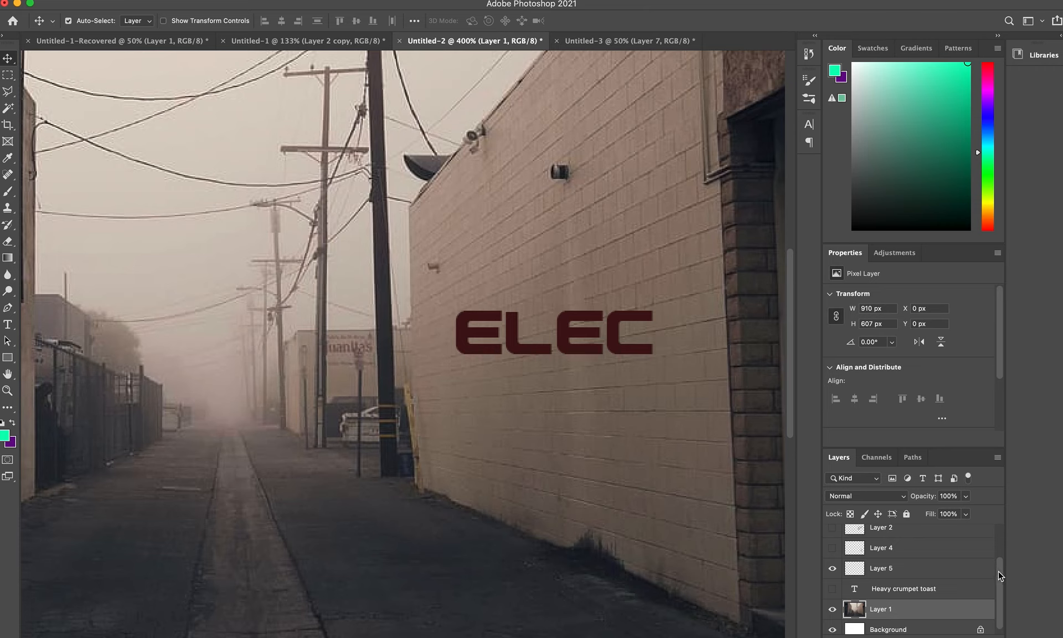
# Rasterize the Elec text by adding an empty layer directly above it and merging the two layers
pyautogui.scroll(2, 917, 556)
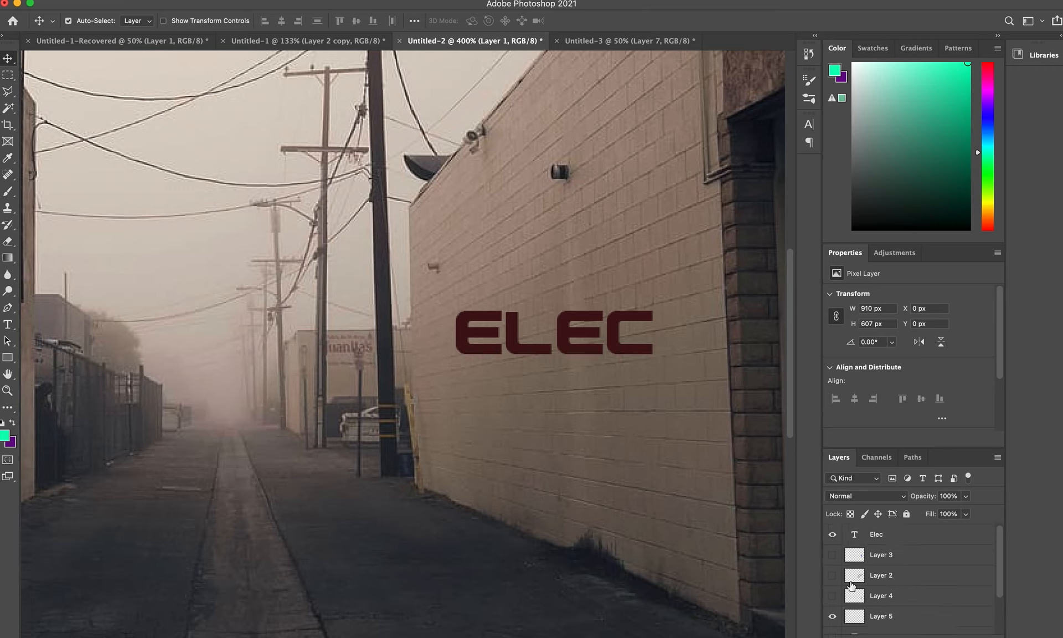
pyautogui.click(944, 535)
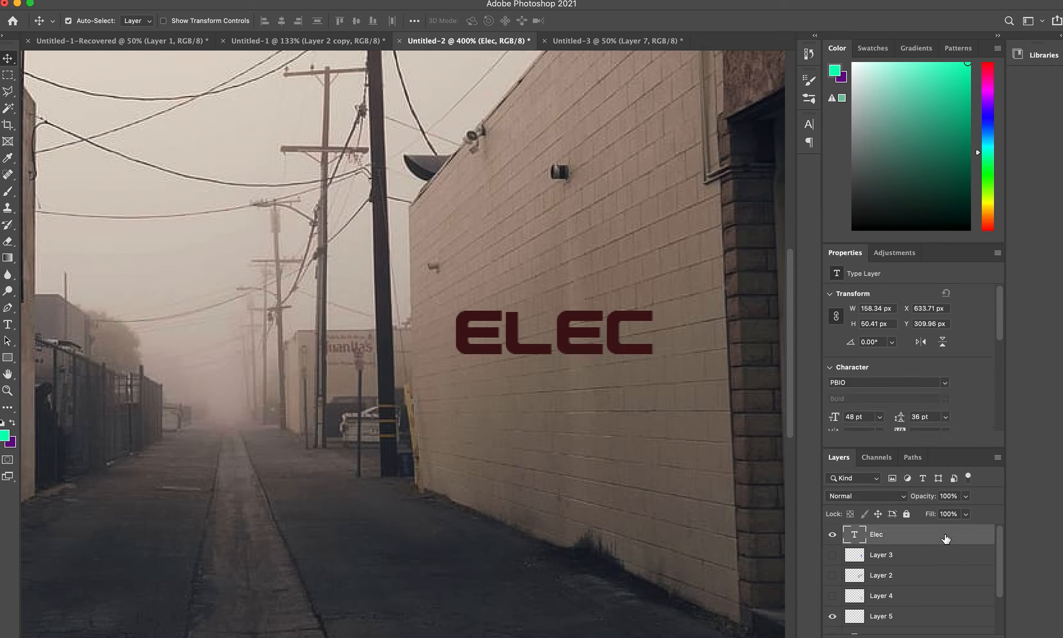
pyautogui.rightClick(946, 536)
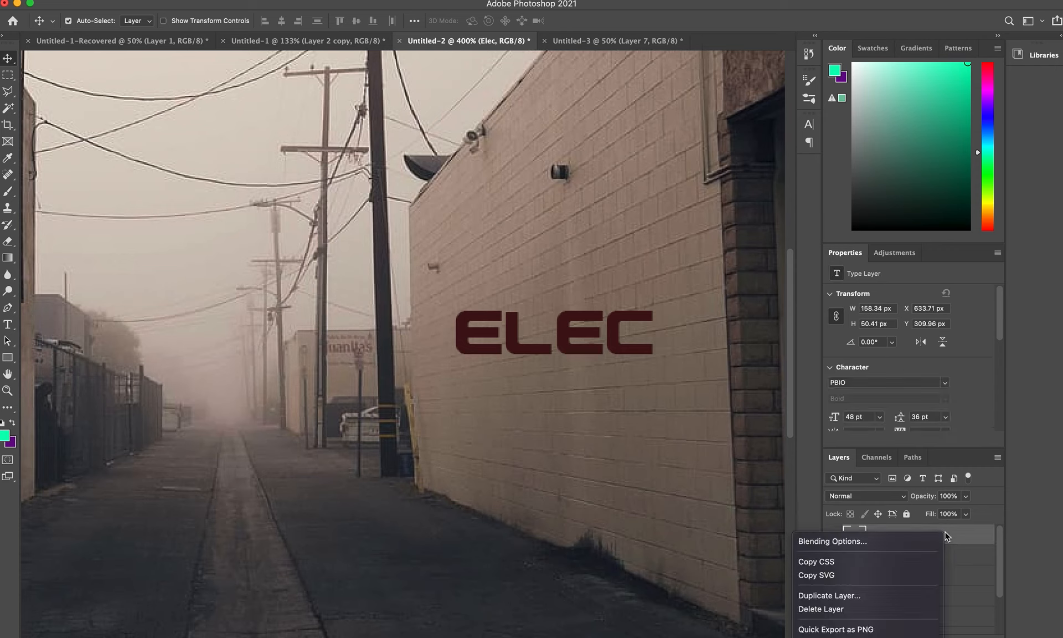
pyautogui.click(1033, 515)
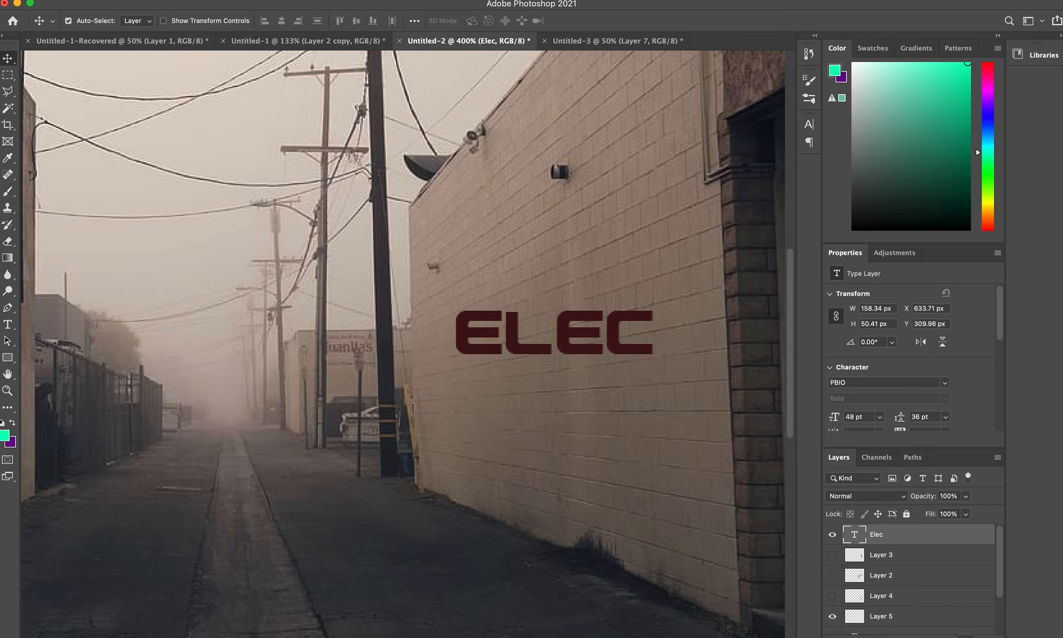
pyautogui.click(966, 637)
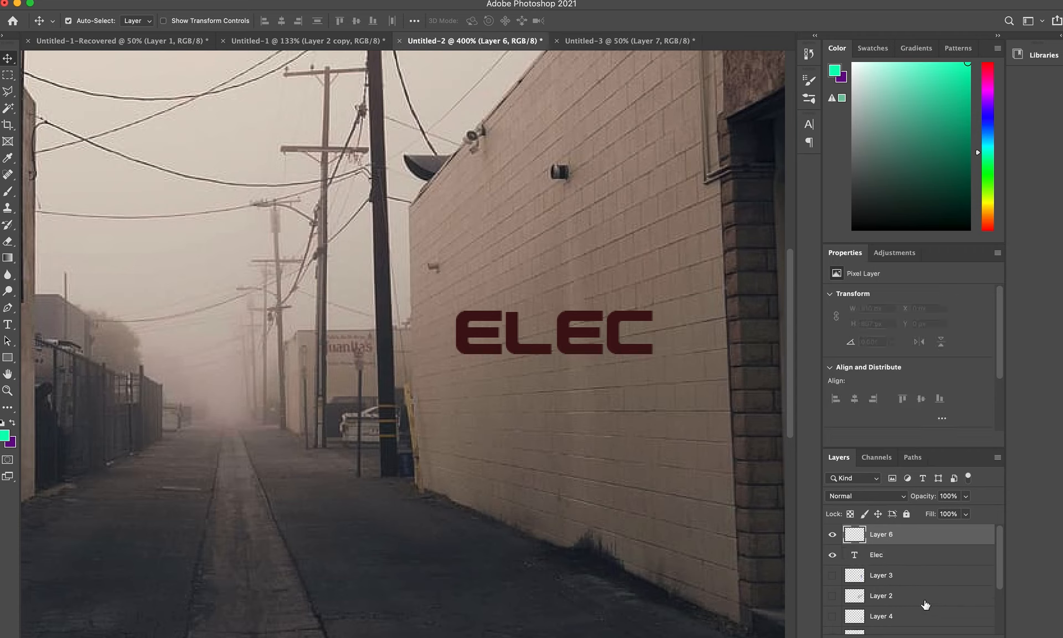
pyautogui.keyDown('shift'); pyautogui.click(930, 555); pyautogui.keyUp('shift')
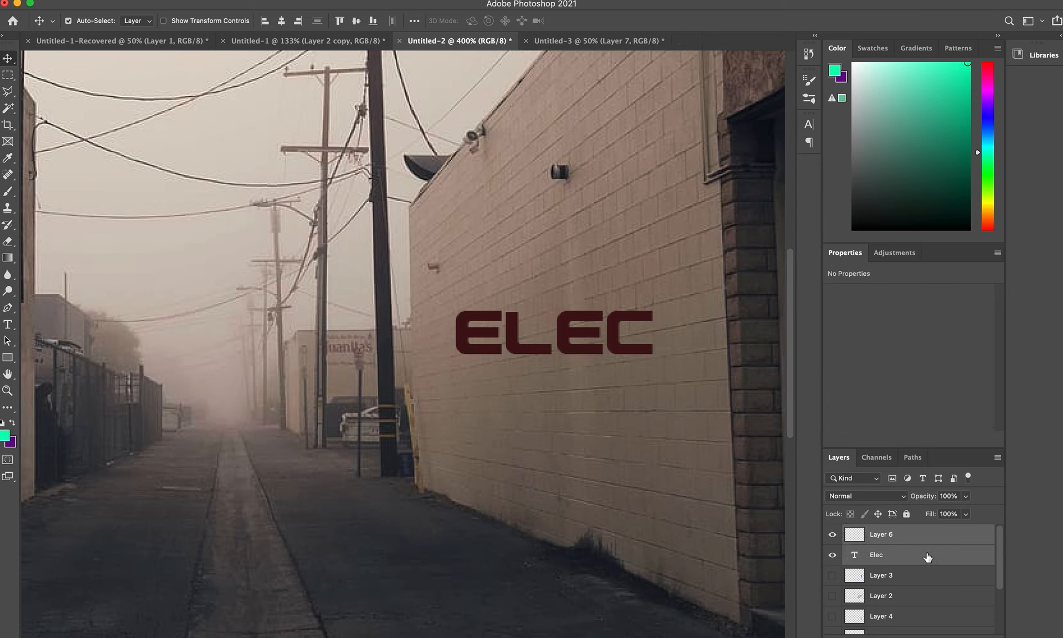
pyautogui.click(997, 458)
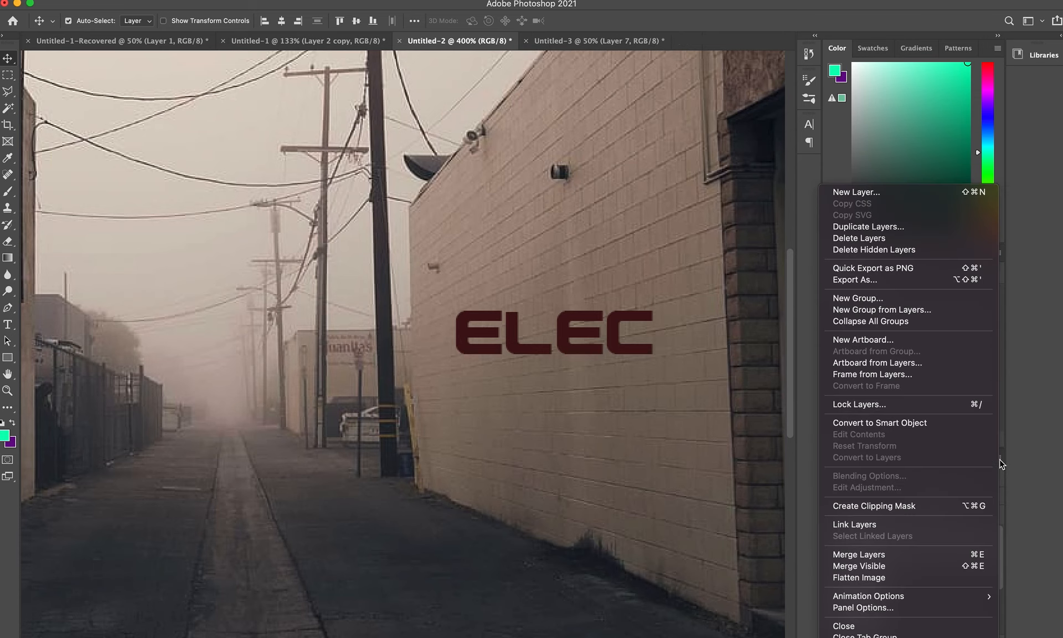
pyautogui.click(866, 554)
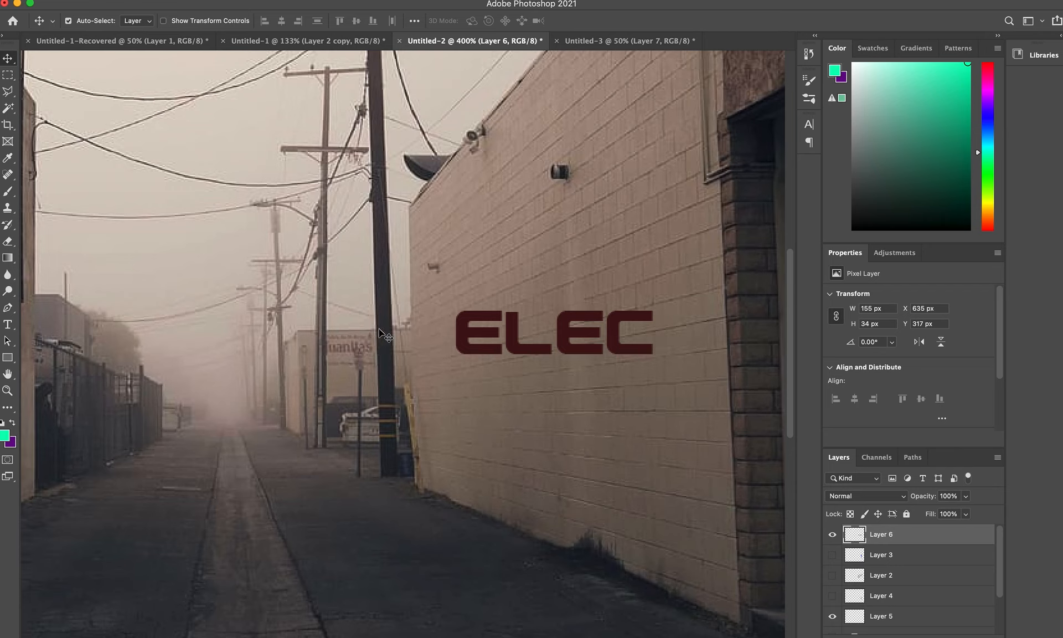
# Move the ELEC lettering 11 px left and 15 px down, and distort its corners to follow the brick wall's perspective
pyautogui.moveTo(467, 340)
pyautogui.mouseDown()
pyautogui.moveTo(457, 353)
pyautogui.moveTo(439, 350)
pyautogui.moveTo(456, 356)
pyautogui.mouseUp()
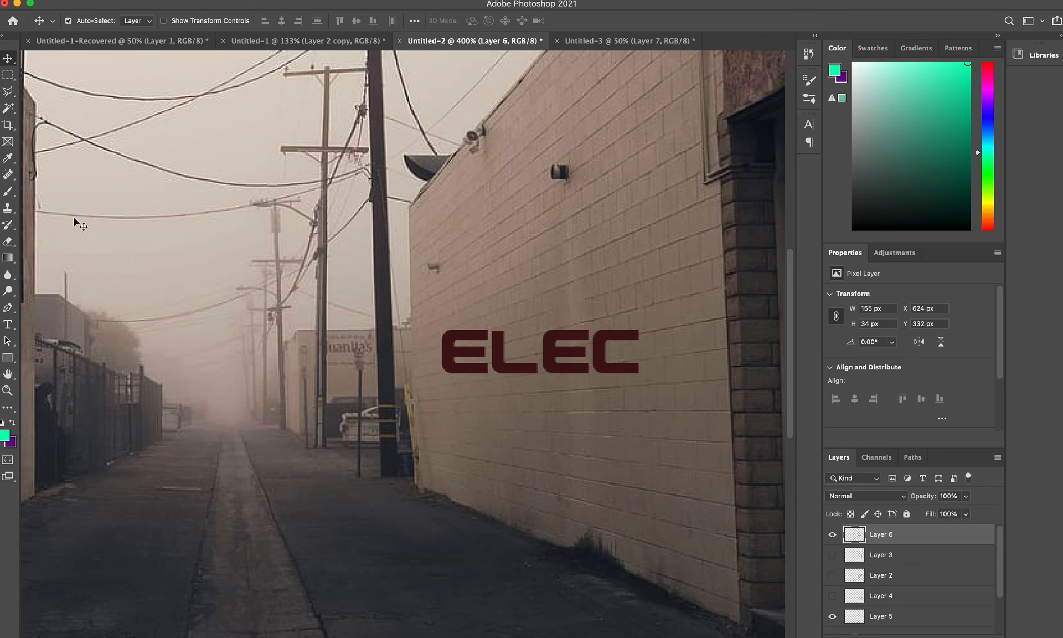
pyautogui.click(147, 0)
pyautogui.moveTo(118, 0)
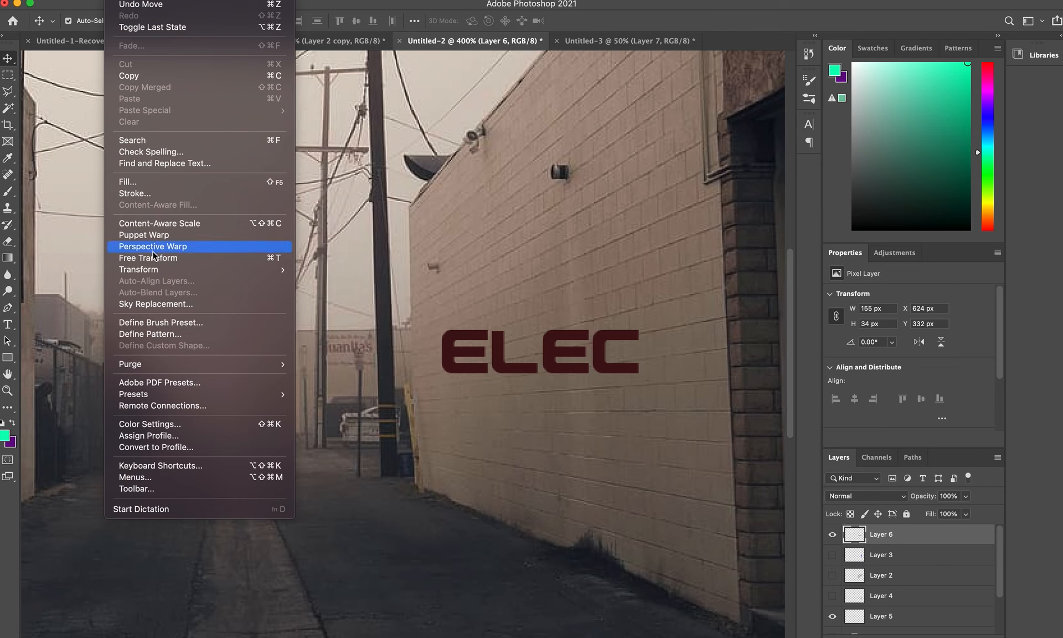
pyautogui.moveTo(160, 269)
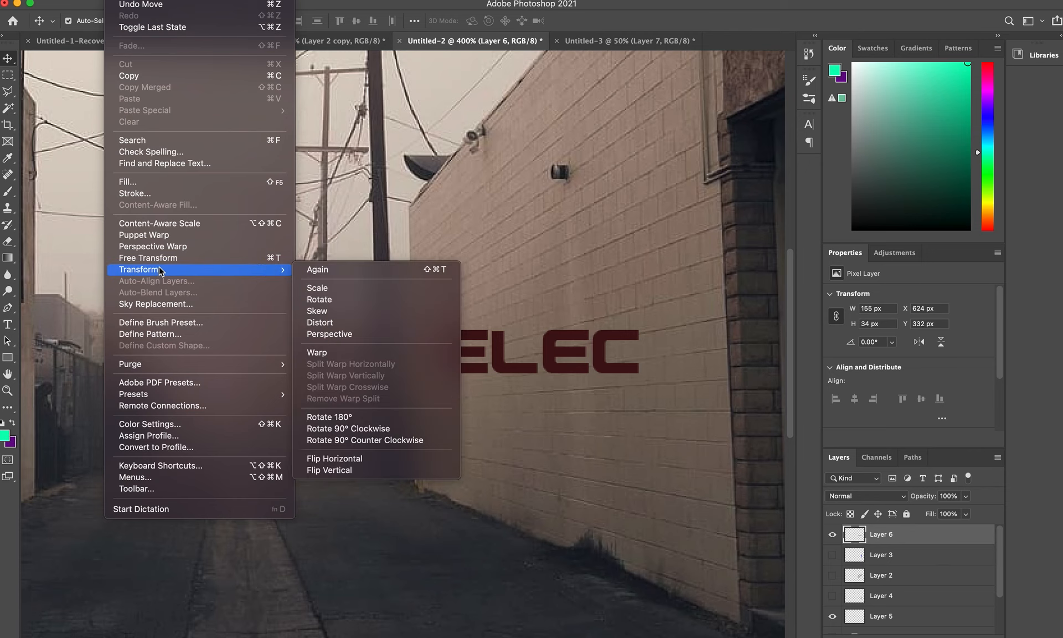
pyautogui.click(329, 323)
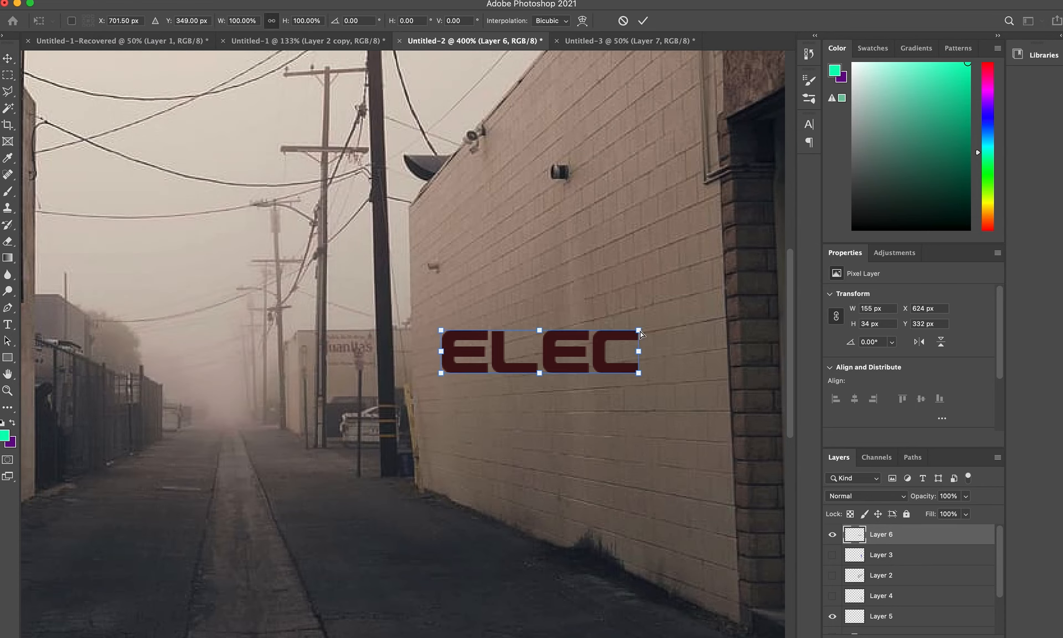
pyautogui.moveTo(641, 331); pyautogui.dragTo(633, 241)
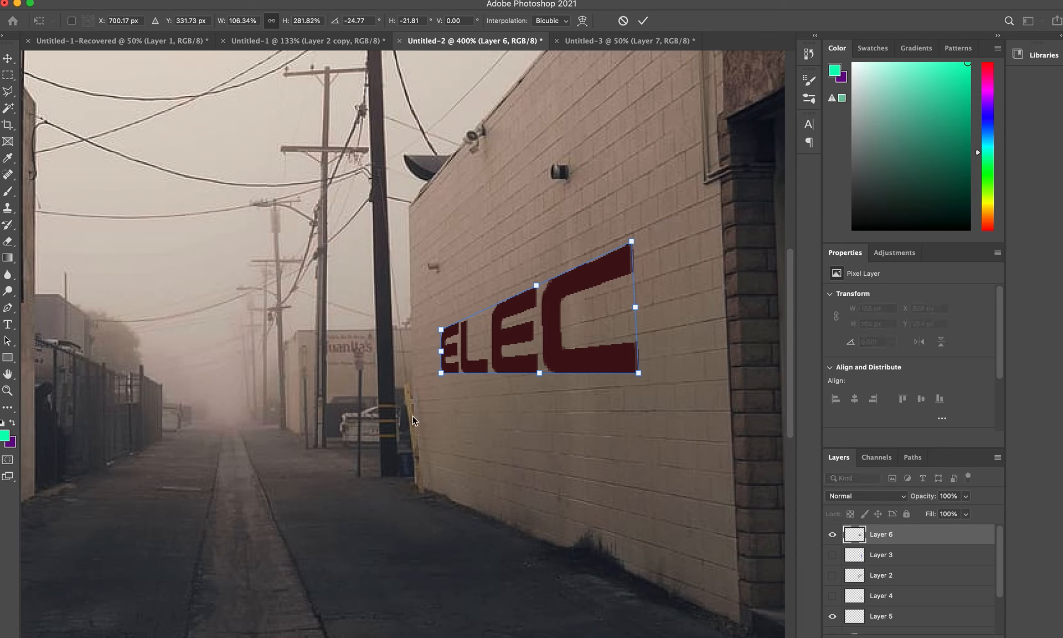
pyautogui.moveTo(447, 381); pyautogui.dragTo(444, 391)
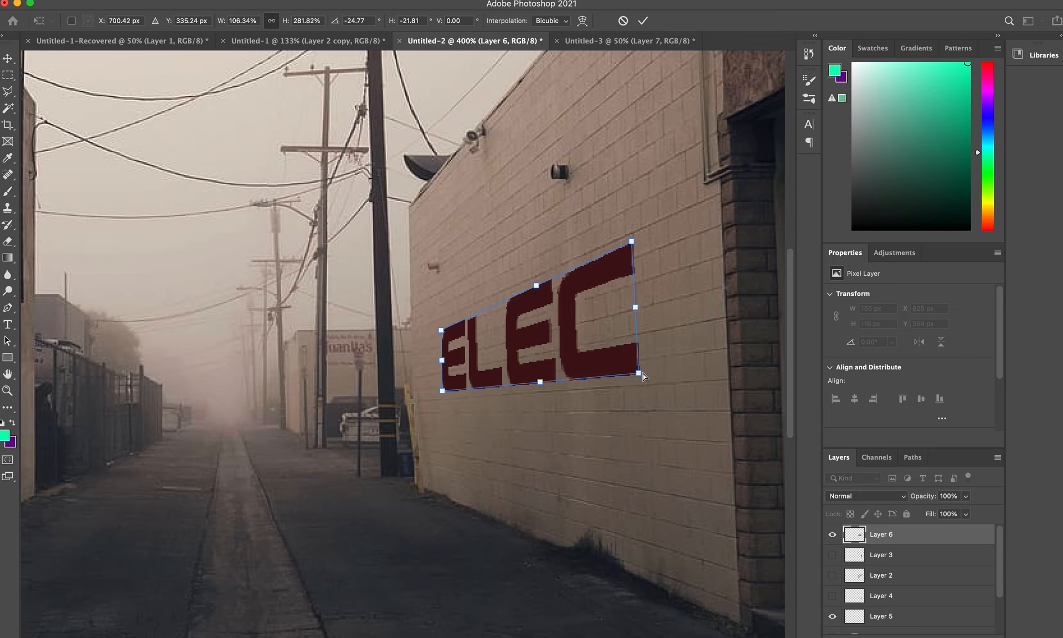
pyautogui.moveTo(641, 373); pyautogui.dragTo(634, 372)
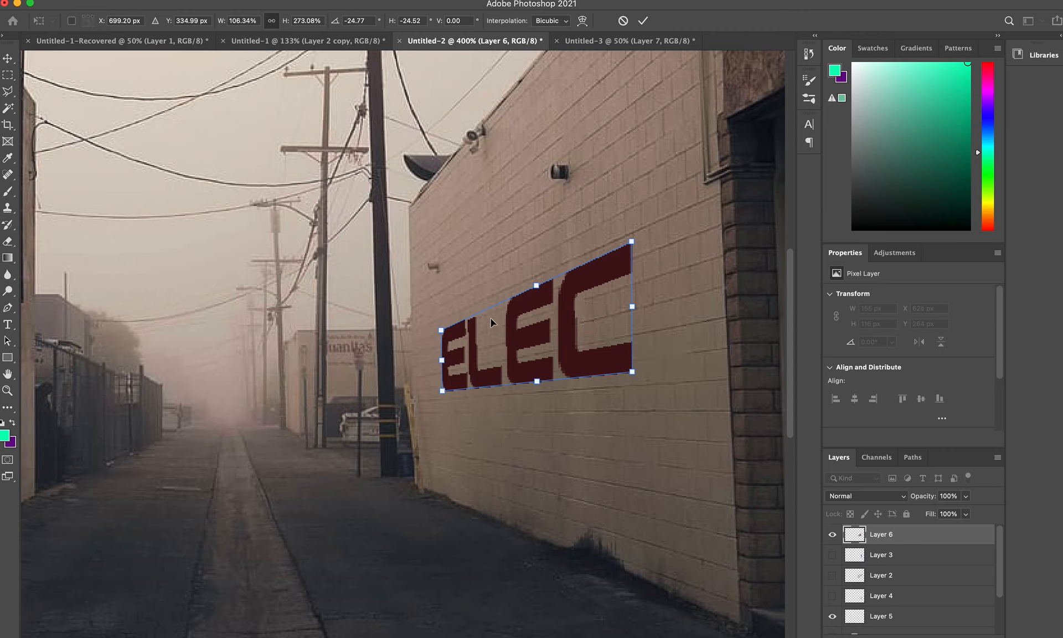
pyautogui.moveTo(441, 331); pyautogui.dragTo(440, 333)
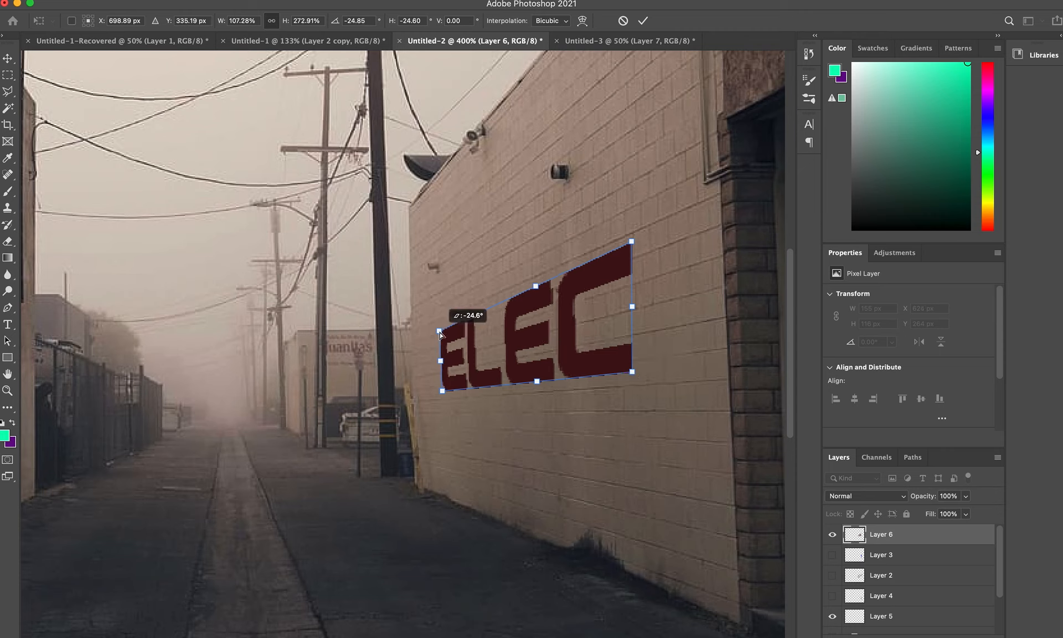
pyautogui.moveTo(441, 332); pyautogui.dragTo(440, 333)
pyautogui.press('Return')
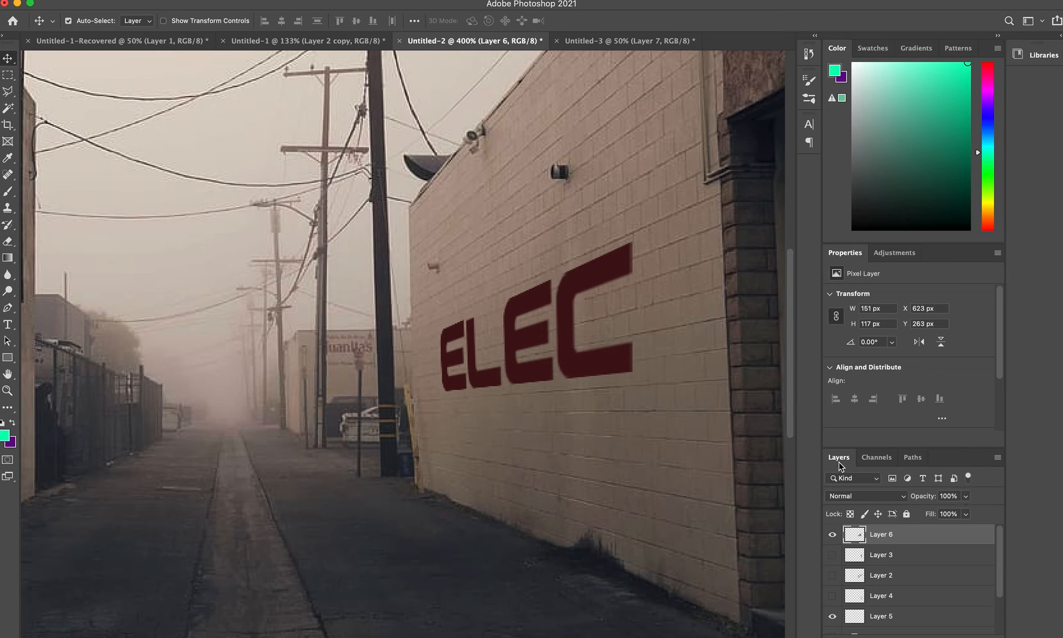
# Set the ELEC layer's blend mode to Soft Light at 100% opacity
pyautogui.click(863, 497)
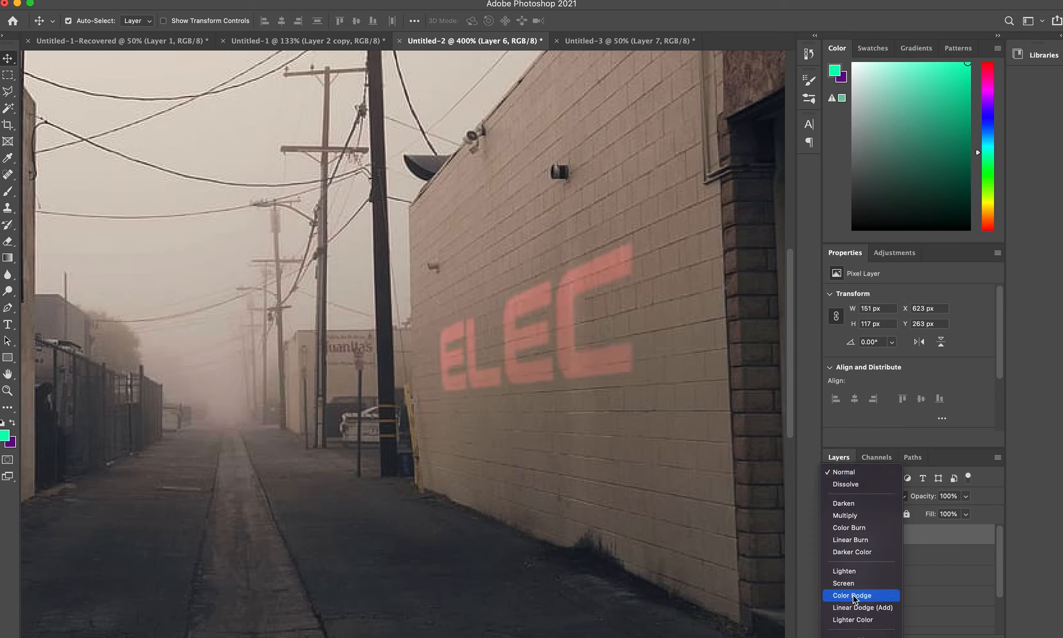
pyautogui.scroll(-3, 853, 593)
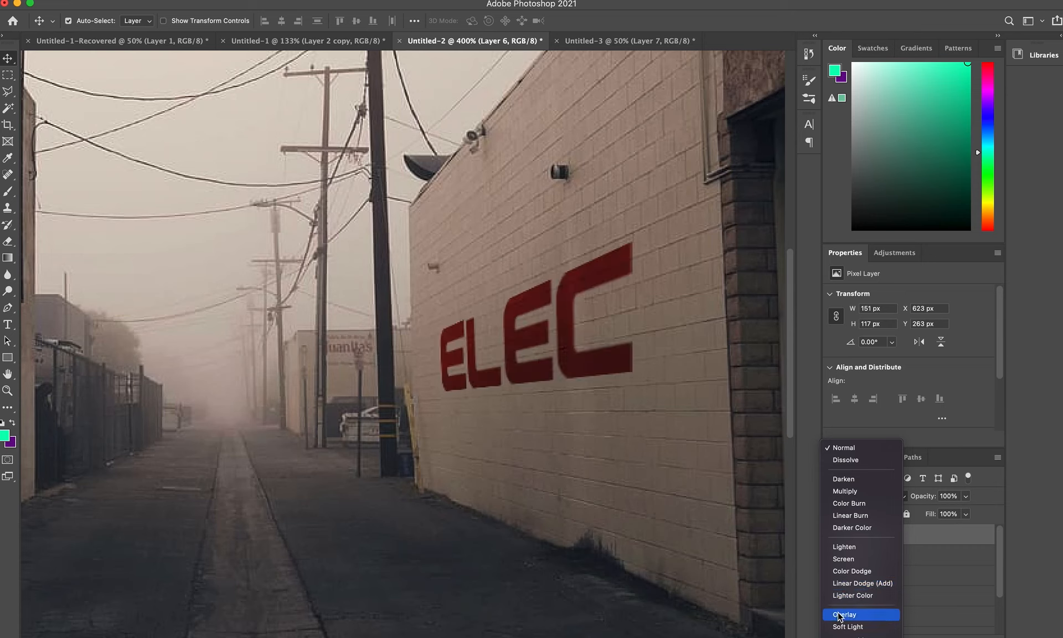
pyautogui.scroll(-3, 843, 610)
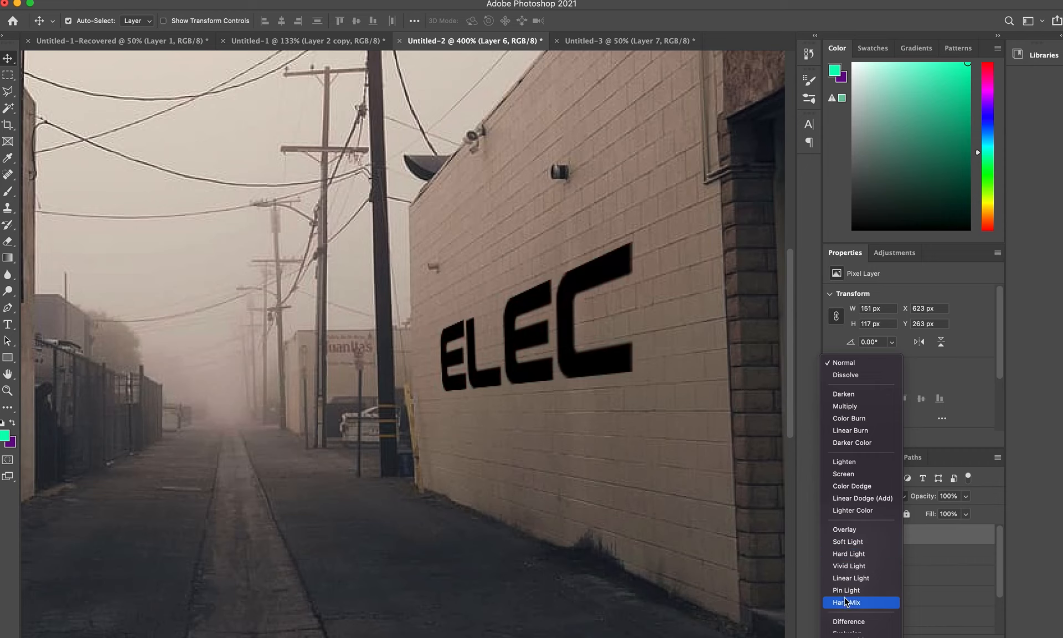
pyautogui.scroll(-3, 846, 602)
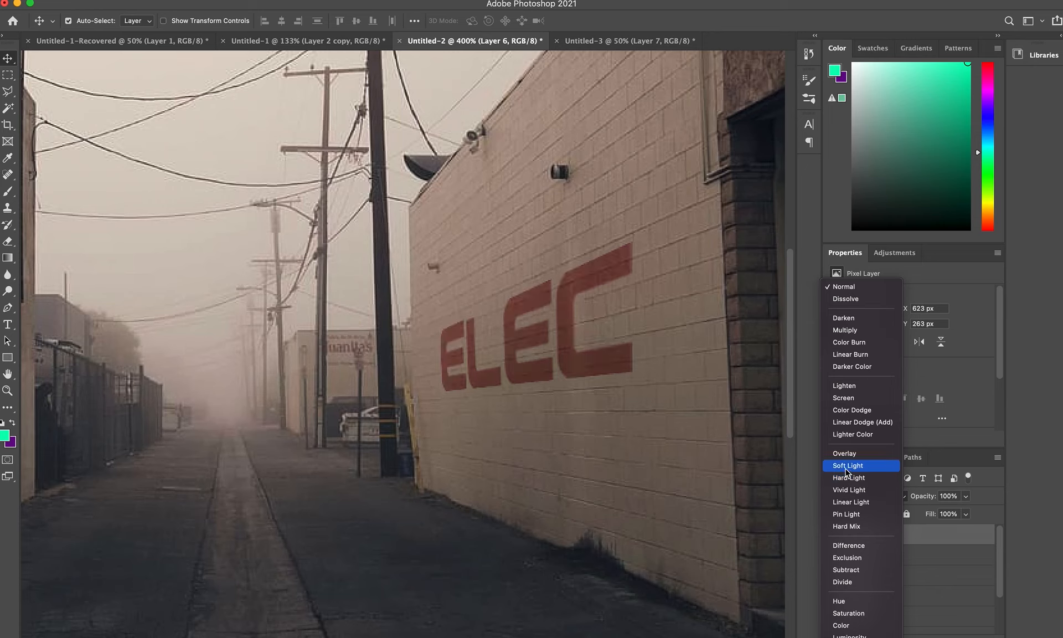
pyautogui.click(846, 468)
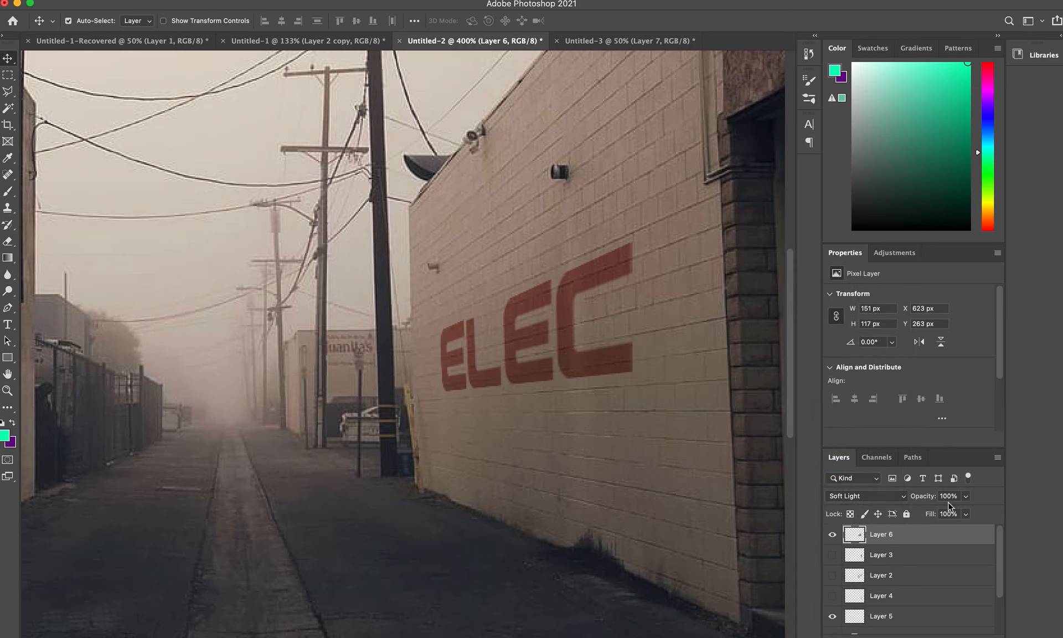
pyautogui.click(966, 498)
pyautogui.moveTo(960, 517); pyautogui.dragTo(1002, 521)
# Choose the Kyle's Ultimate Pastel Palooza brush from the brush presets
pyautogui.click(8, 177)
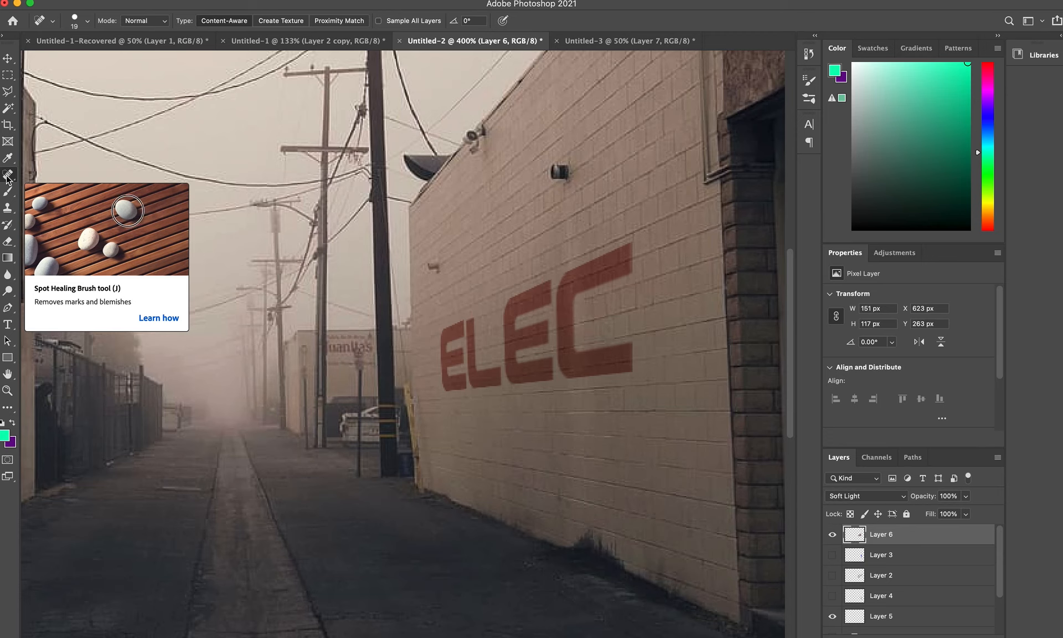
pyautogui.click(8, 243)
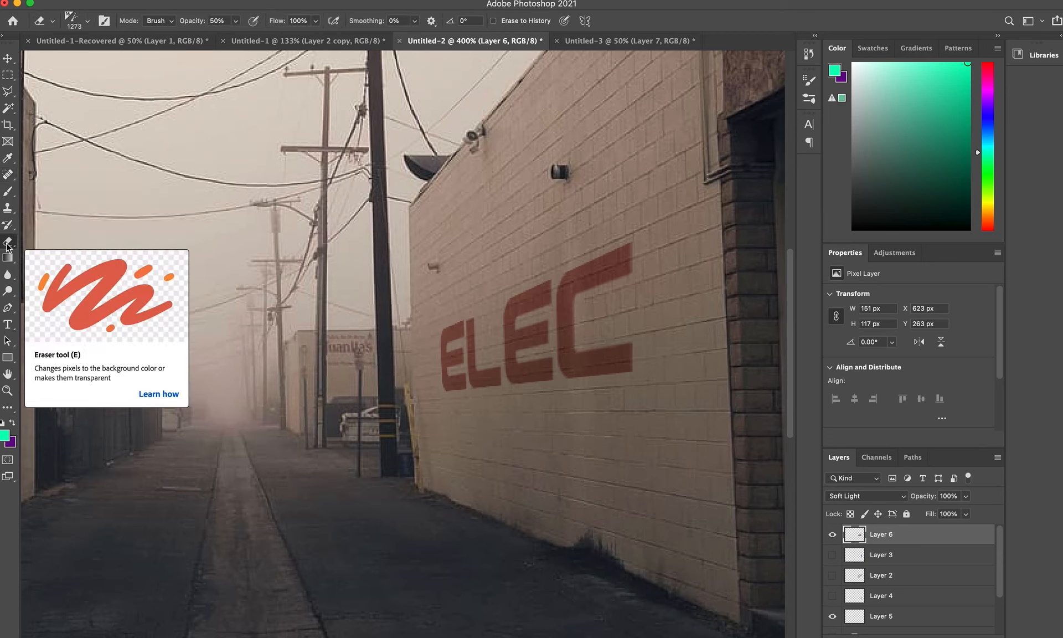
pyautogui.click(89, 25)
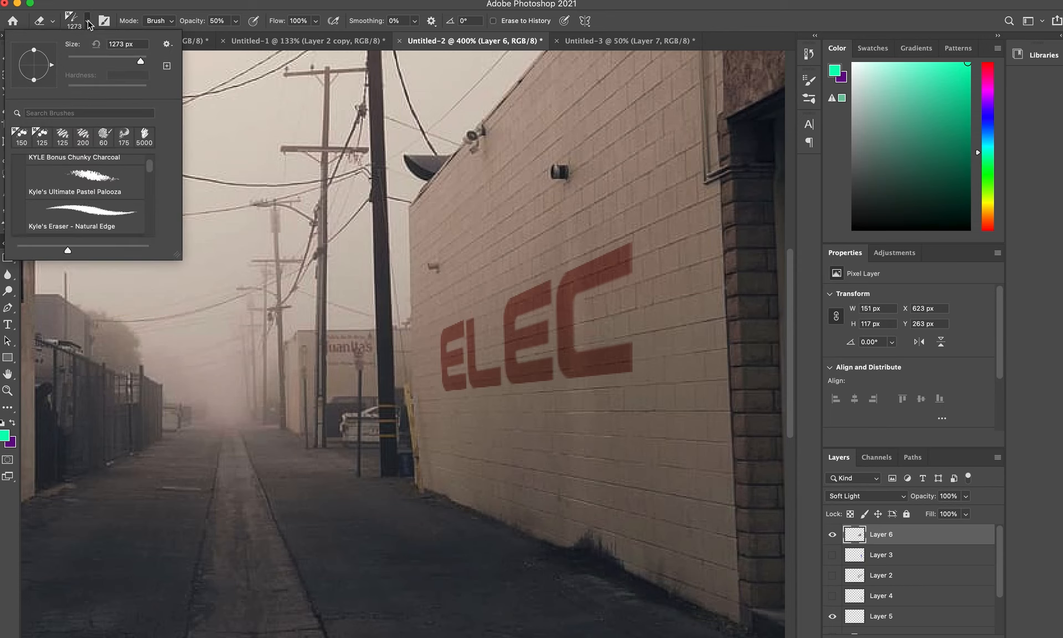
pyautogui.scroll(-3, 87, 189)
pyautogui.scroll(-2, 87, 188)
pyautogui.scroll(4, 87, 186)
pyautogui.scroll(-1, 87, 185)
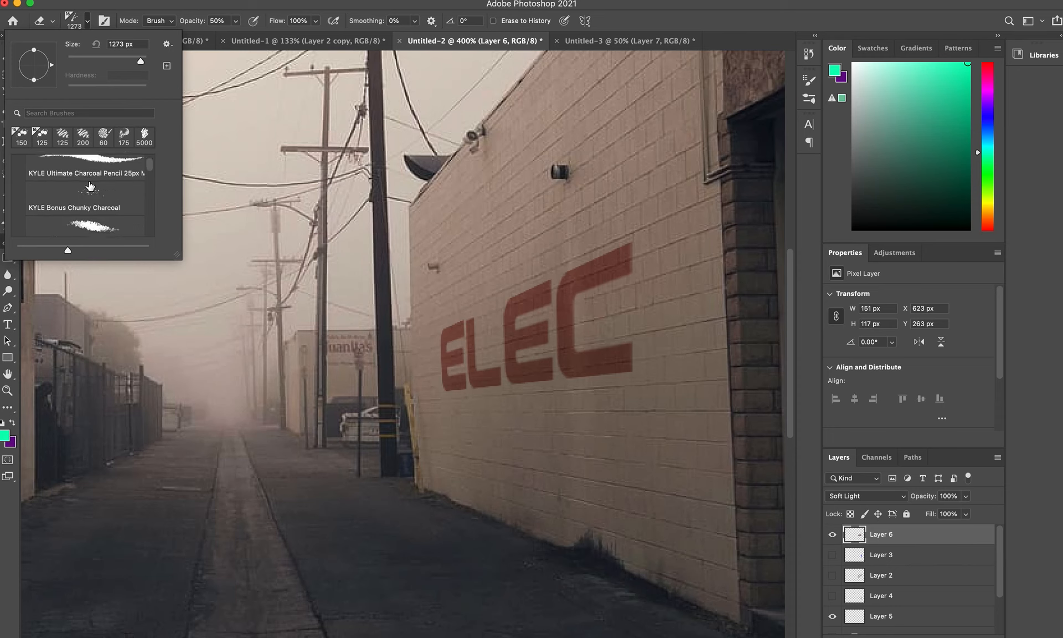
pyautogui.click(78, 222)
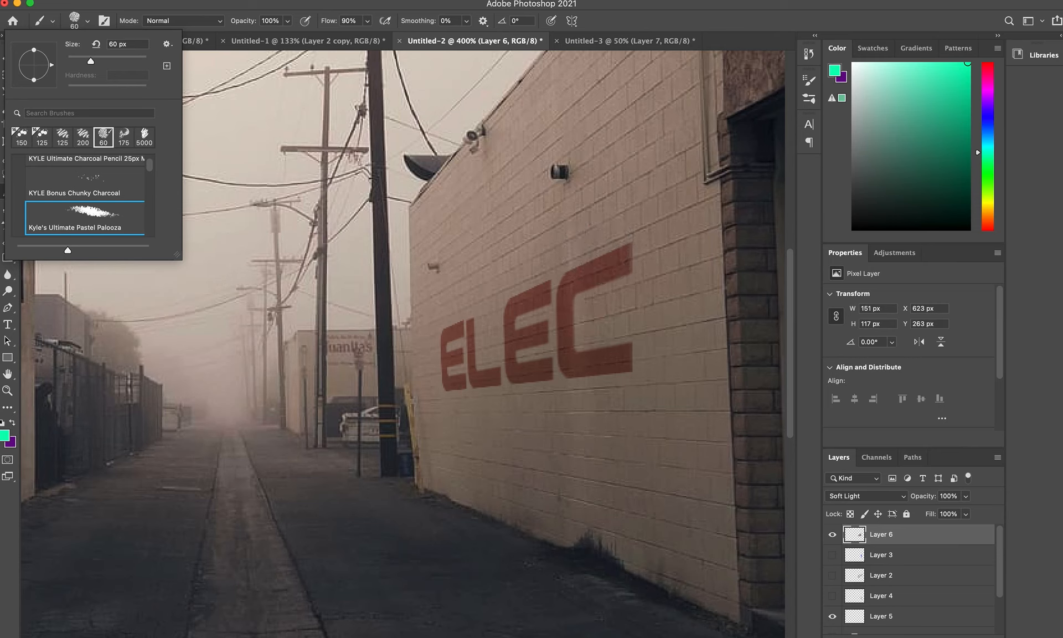
# Set the pastel brush's opacity to 14% and enlarge it to 175 px
pyautogui.click(287, 21)
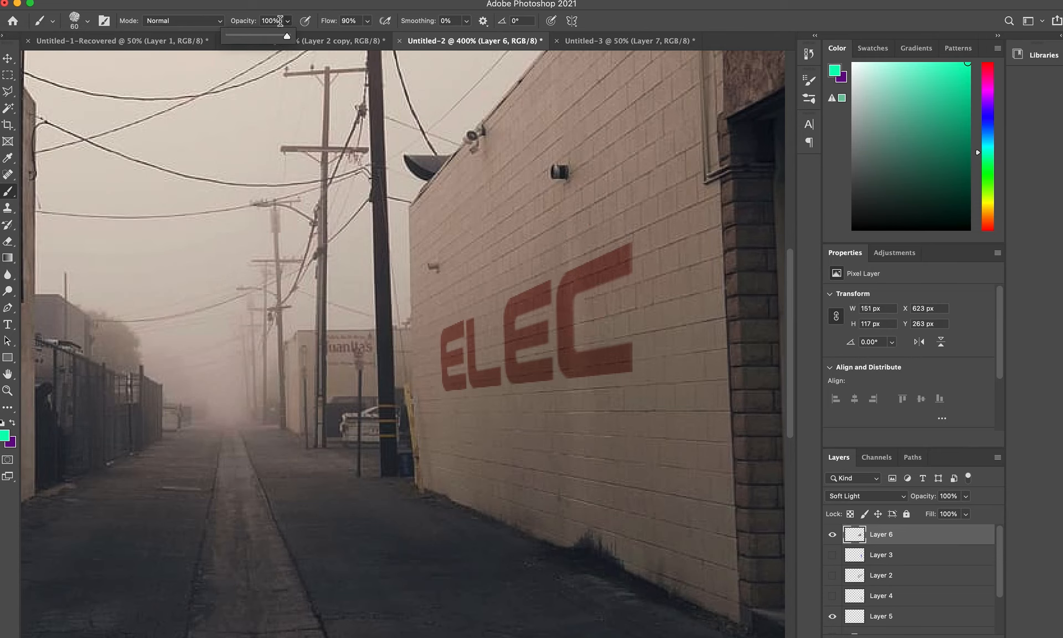
pyautogui.moveTo(289, 36); pyautogui.dragTo(246, 44)
pyautogui.press(']')
pyautogui.press(']')
pyautogui.press(']')
pyautogui.press(']')
pyautogui.press(']')
pyautogui.press(']')
pyautogui.press(']')
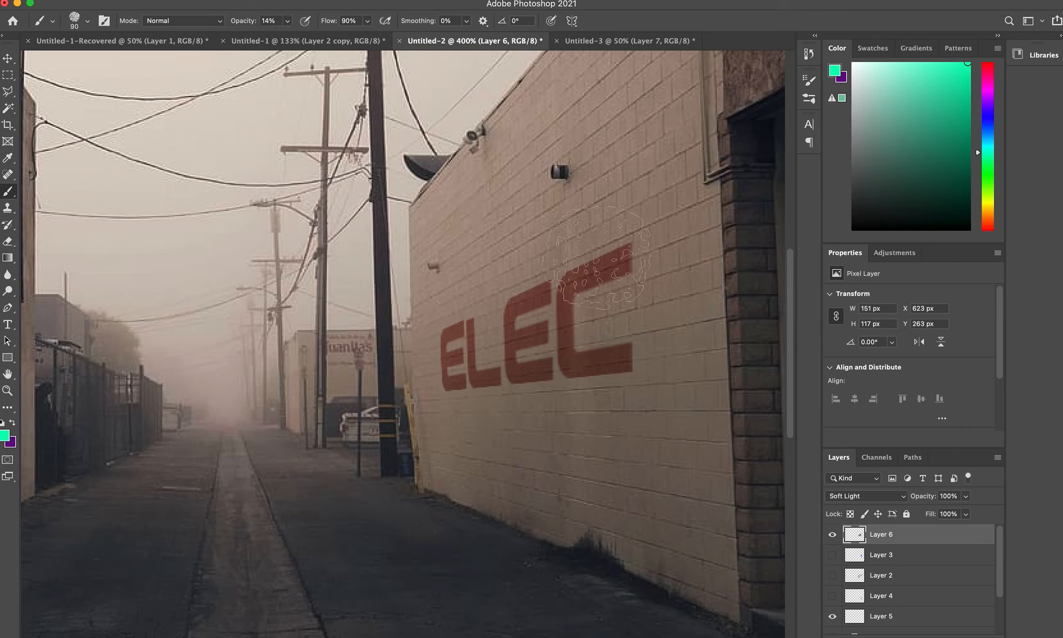
# Paint faint green pastel texture on the wall above the lettering and undo the last dab
pyautogui.click(611, 232)
pyautogui.moveTo(649, 173)
pyautogui.mouseDown()
pyautogui.moveTo(638, 171)
pyautogui.moveTo(682, 215)
pyautogui.mouseUp()
pyautogui.click(678, 212)
pyautogui.click(657, 219)
pyautogui.press('super+z')
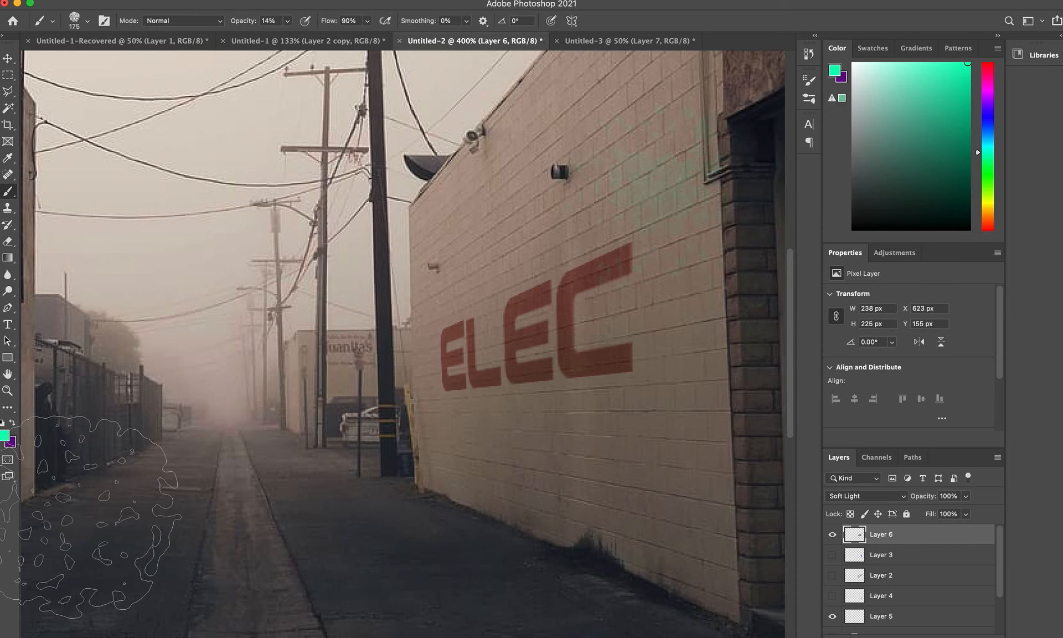
# Set the Eraser to 250 px and 19% opacity, and lightly wear away the ELEC lettering and green texture
pyautogui.click(8, 242)
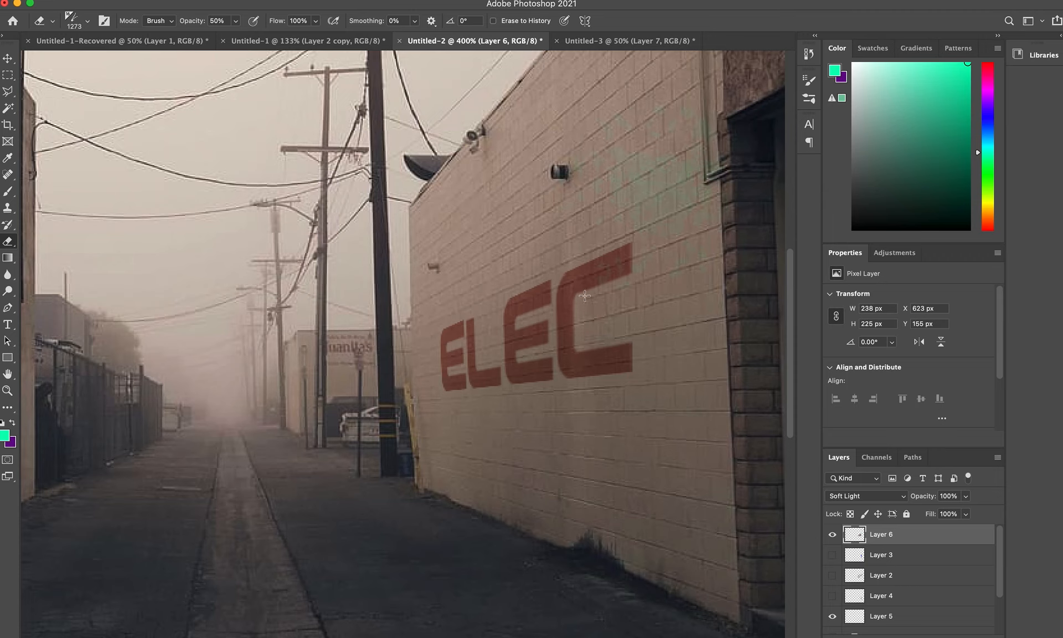
pyautogui.press('[')
pyautogui.press('[')
pyautogui.press('[')
pyautogui.press('[')
pyautogui.press('[')
pyautogui.press('[')
pyautogui.press('[')
pyautogui.press(']')
pyautogui.press(']')
pyautogui.click(233, 21)
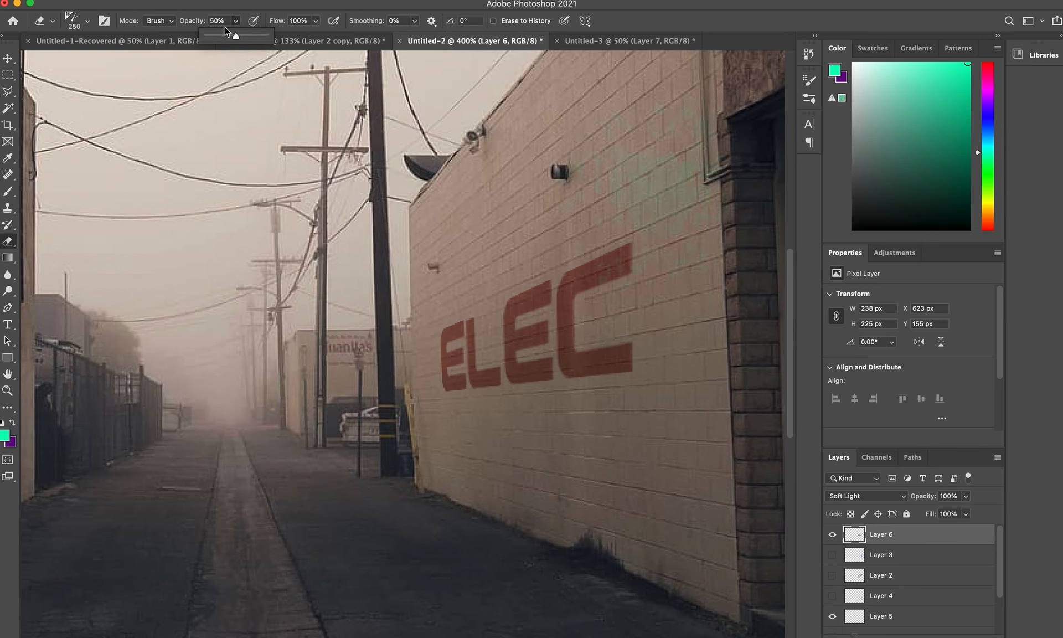
pyautogui.moveTo(225, 37); pyautogui.dragTo(219, 37)
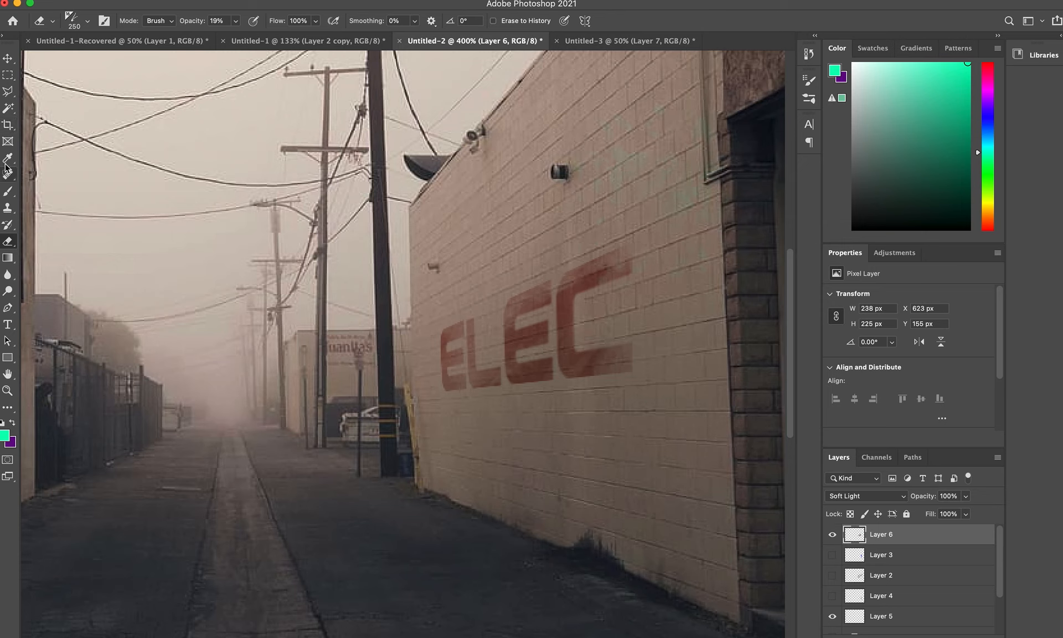
# Stamp a dark green skull on a new layer over the ELEC lettering, using the skull brush at 250 px
pyautogui.click(8, 192)
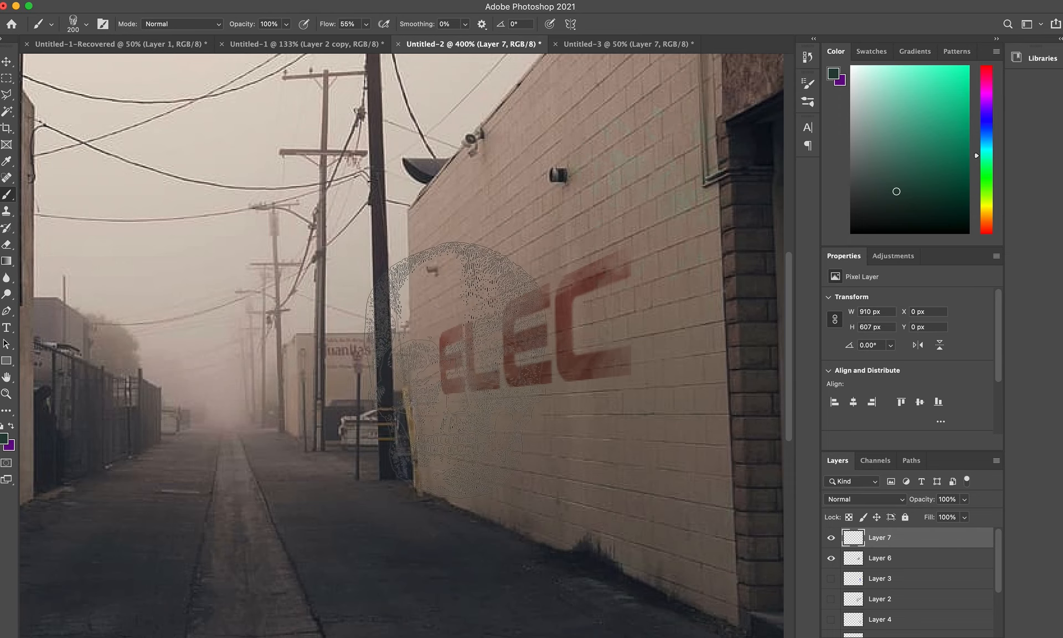
pyautogui.press(']')
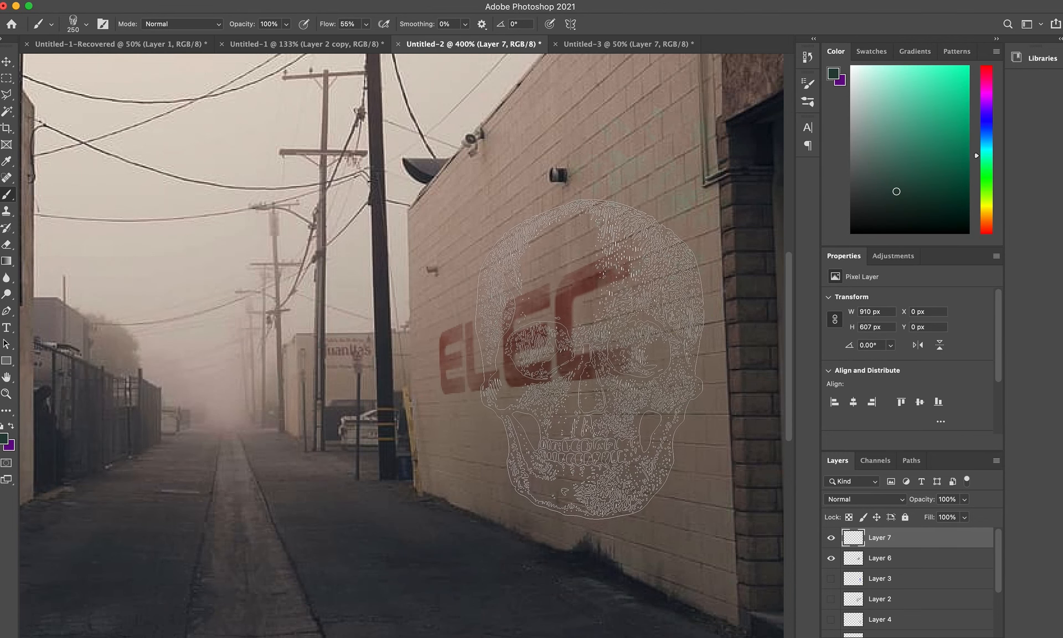
pyautogui.click(591, 359)
pyautogui.click(591, 359)
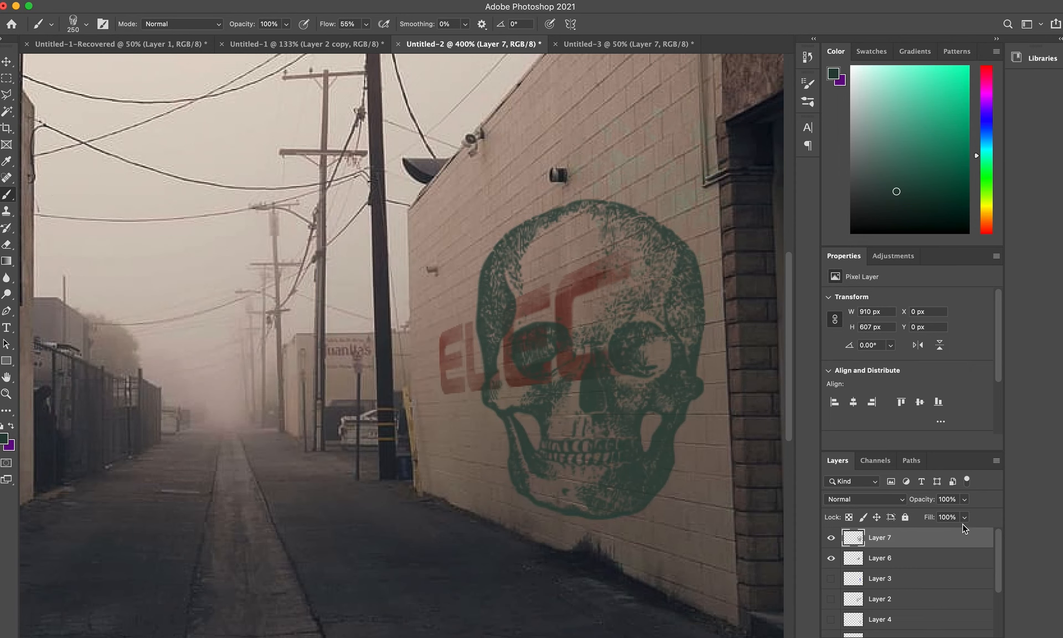
# Set the skull layer's blend mode to Overlay and its opacity to 95%
pyautogui.click(902, 499)
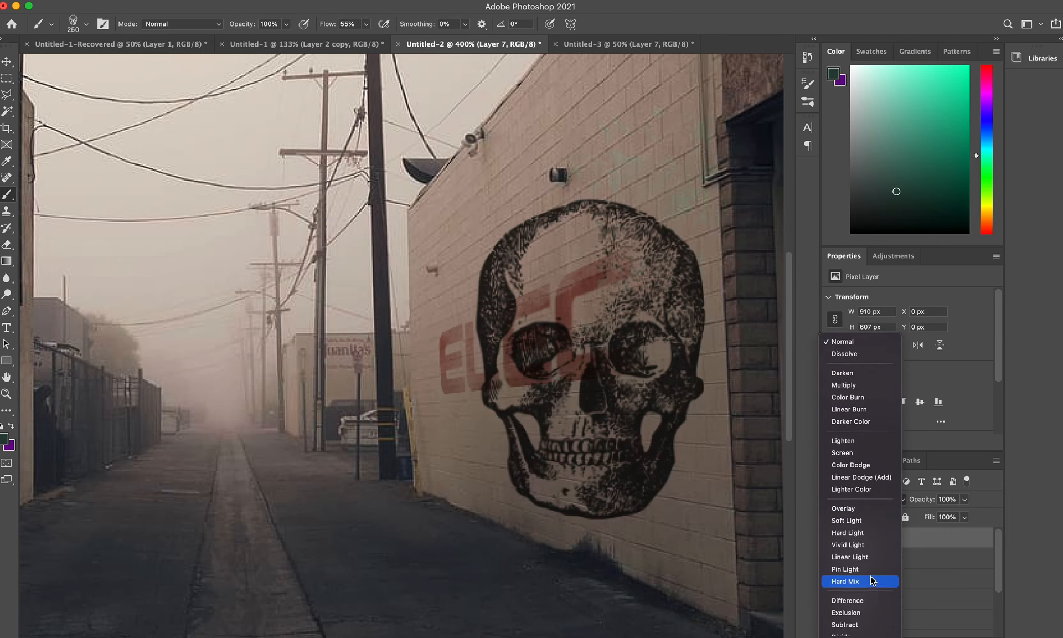
pyautogui.click(849, 510)
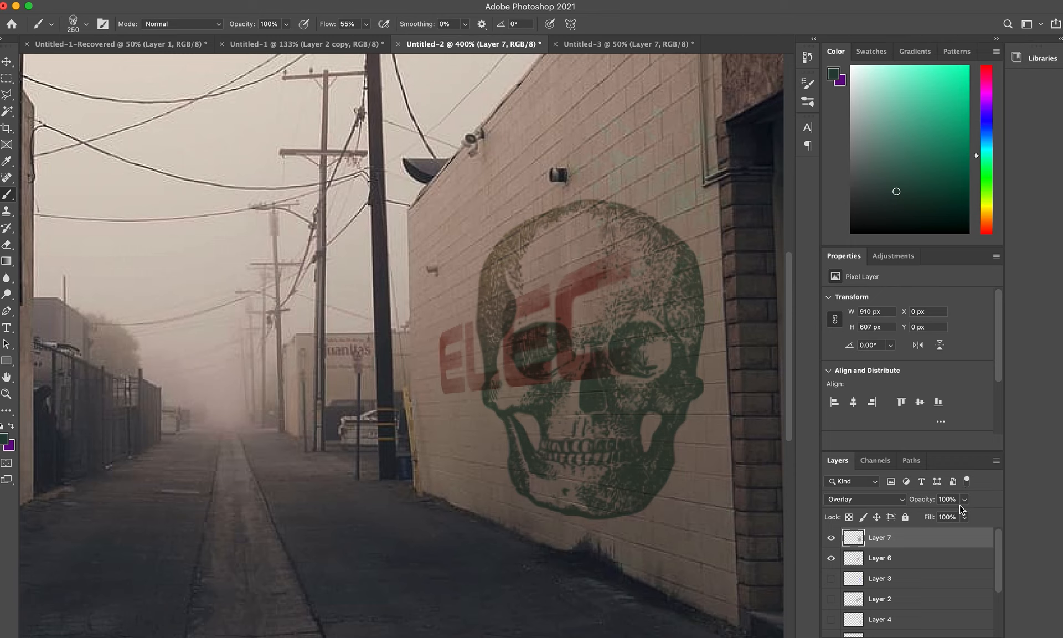
pyautogui.click(965, 501)
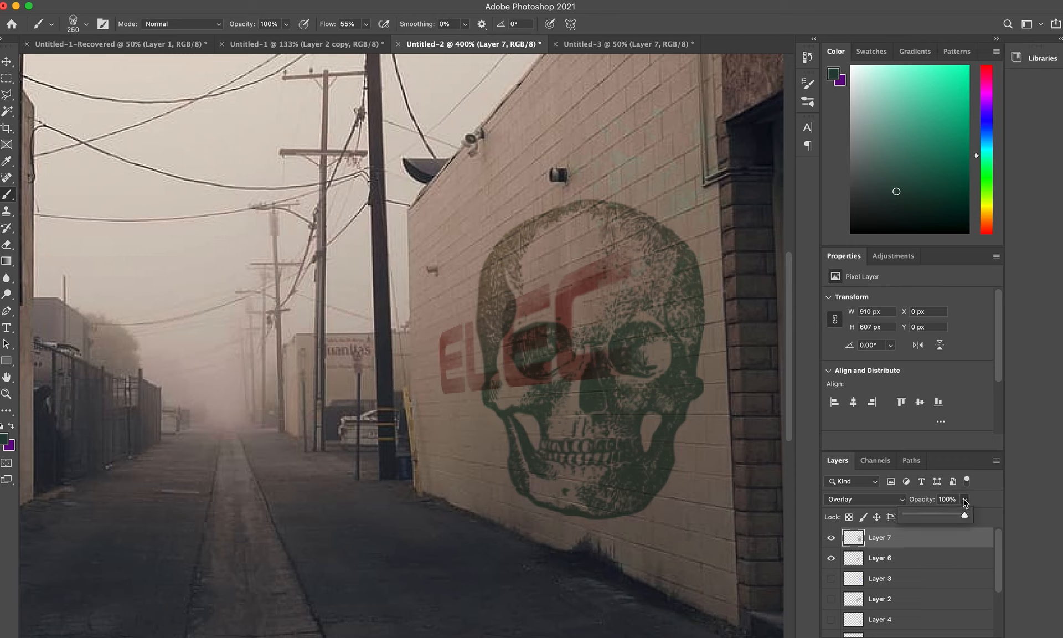
pyautogui.moveTo(959, 518); pyautogui.dragTo(964, 518)
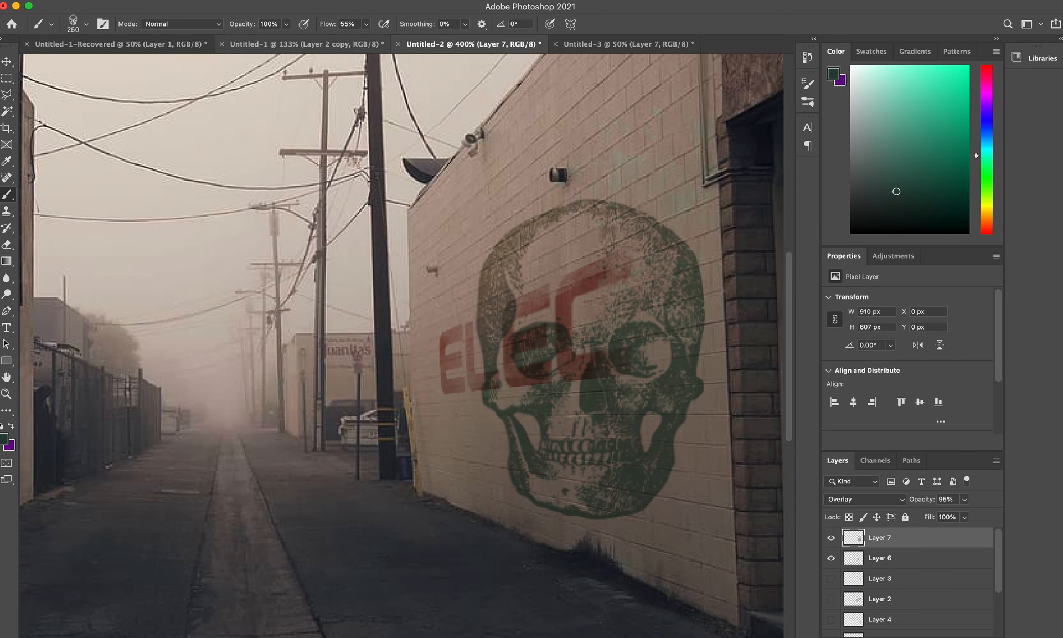
pyautogui.click(148, 3)
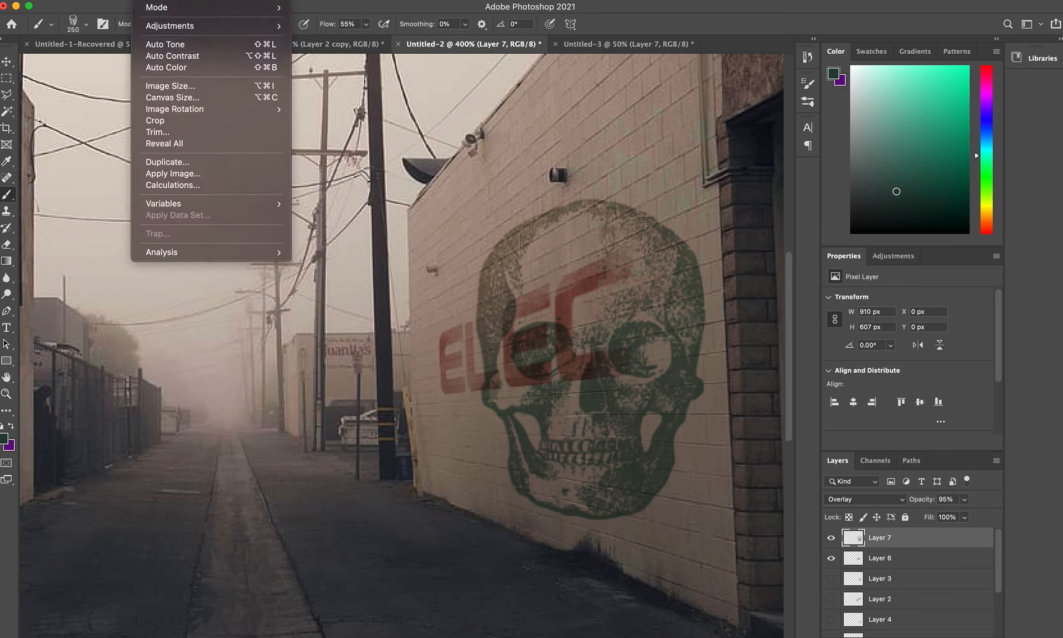
pyautogui.moveTo(120, 2)
pyautogui.moveTo(166, 274)
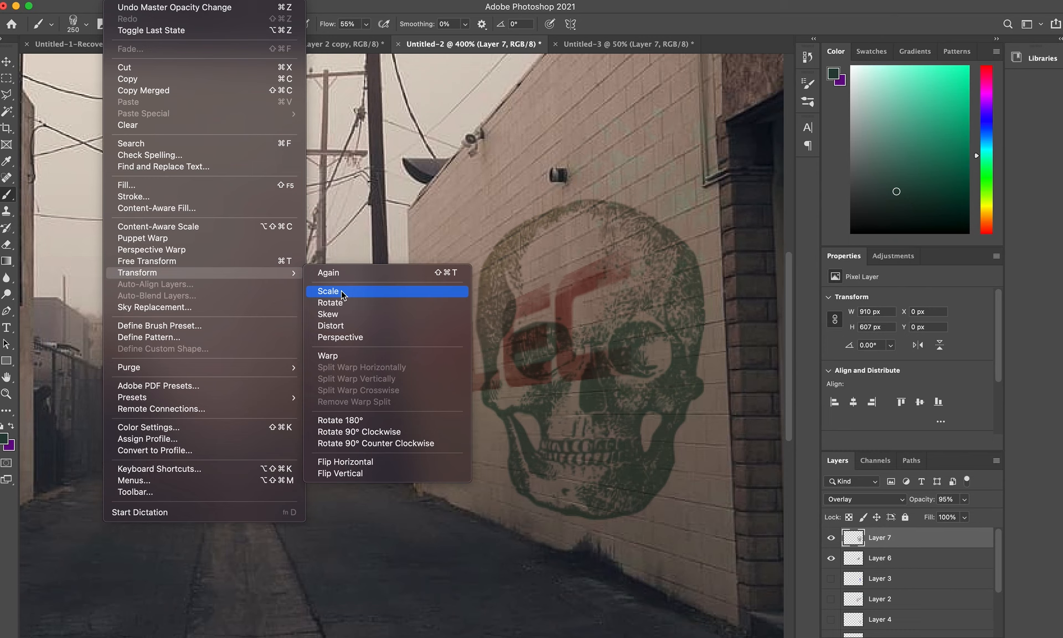
pyautogui.click(369, 325)
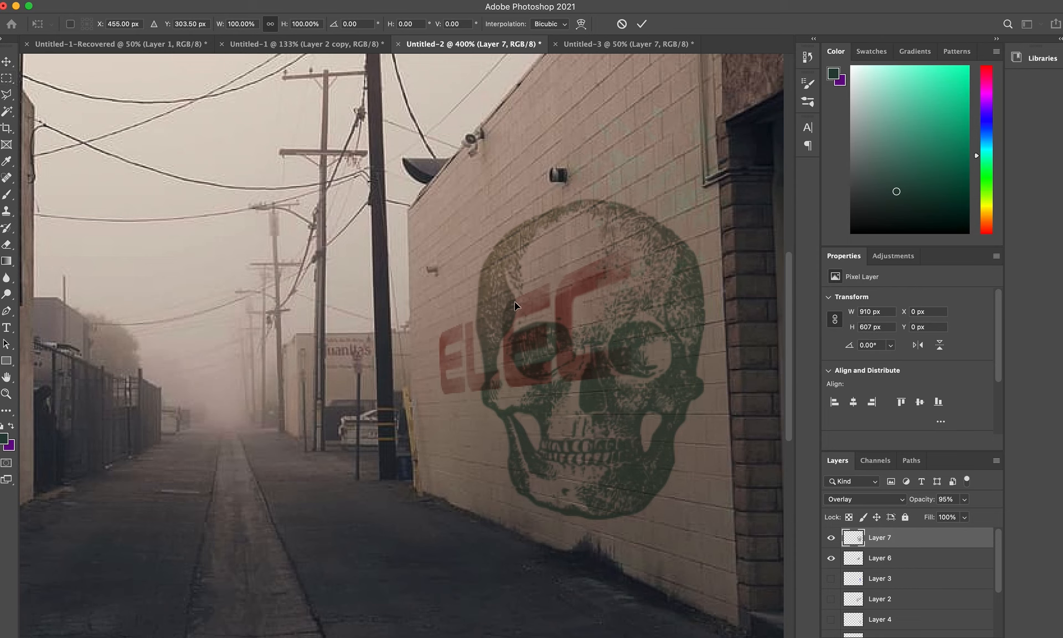
pyautogui.click(7, 62)
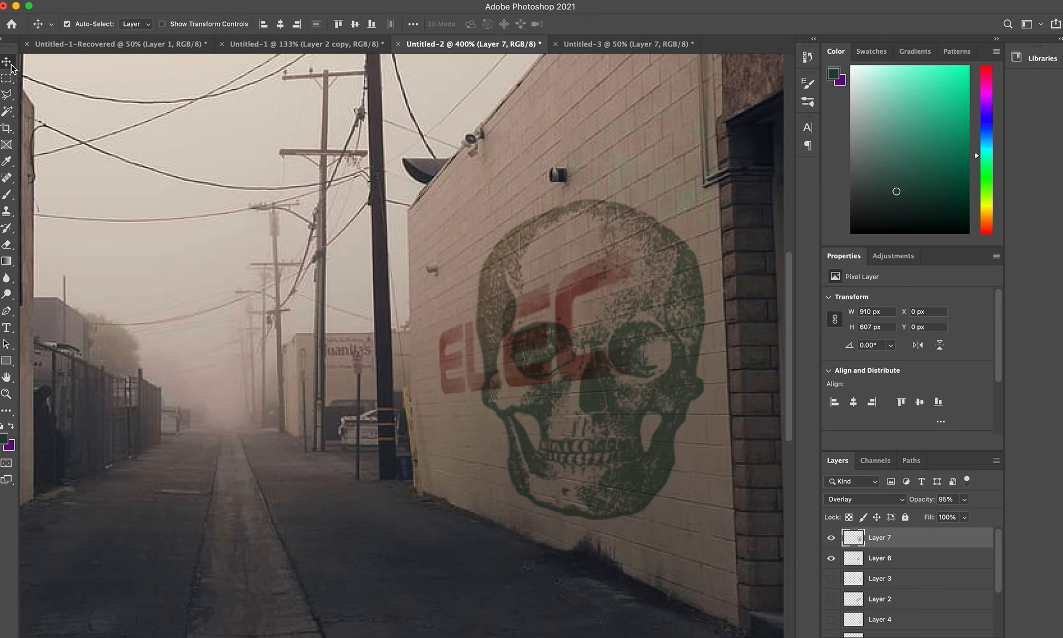
# Clear the selection and distort the skull layer so its corners follow the brick wall's perspective
pyautogui.moveTo(537, 263)
pyautogui.mouseDown()
pyautogui.moveTo(490, 328)
pyautogui.moveTo(531, 259)
pyautogui.mouseUp()
pyautogui.press('super+d')
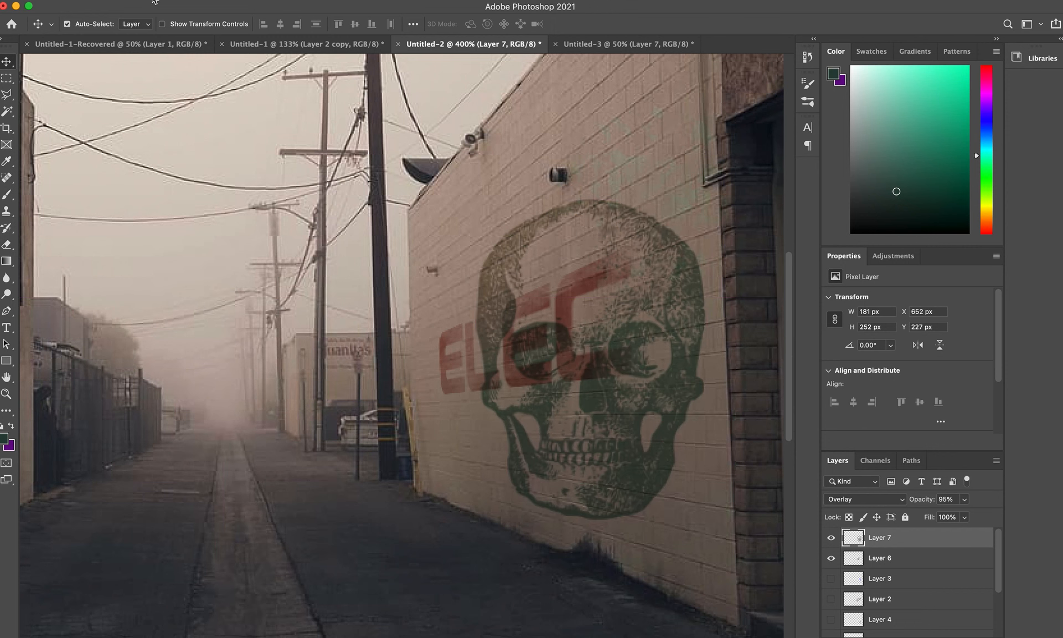
pyautogui.click(155, 6)
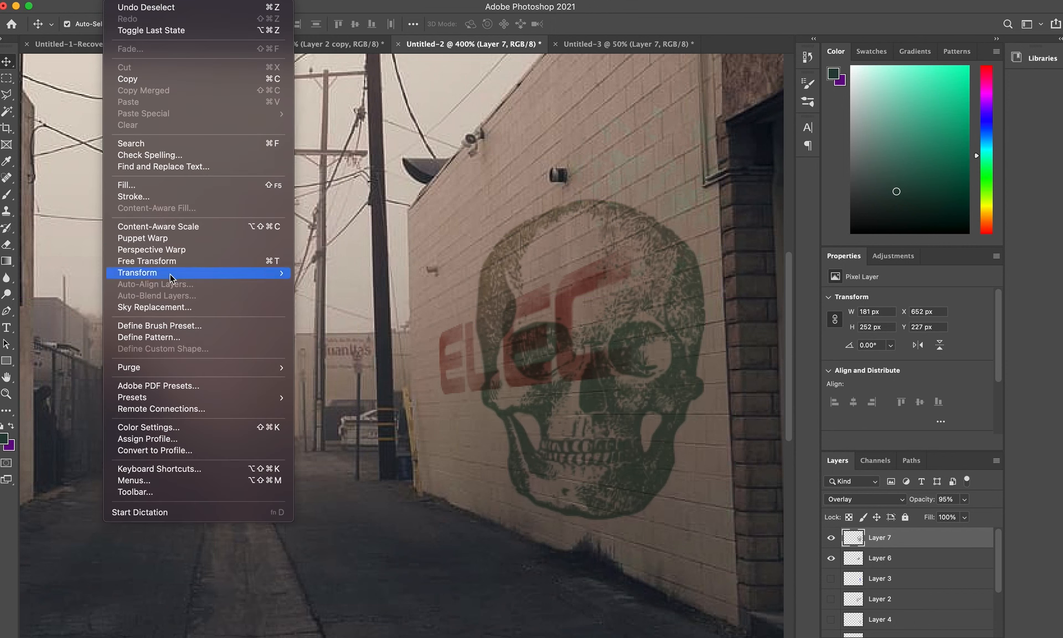
pyautogui.moveTo(173, 274)
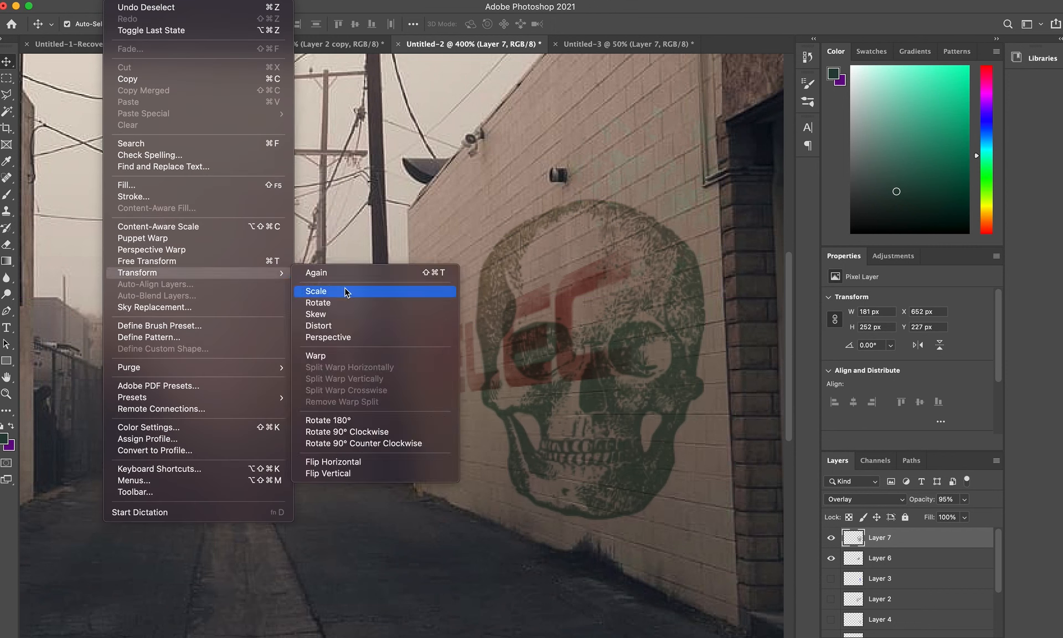
pyautogui.click(331, 327)
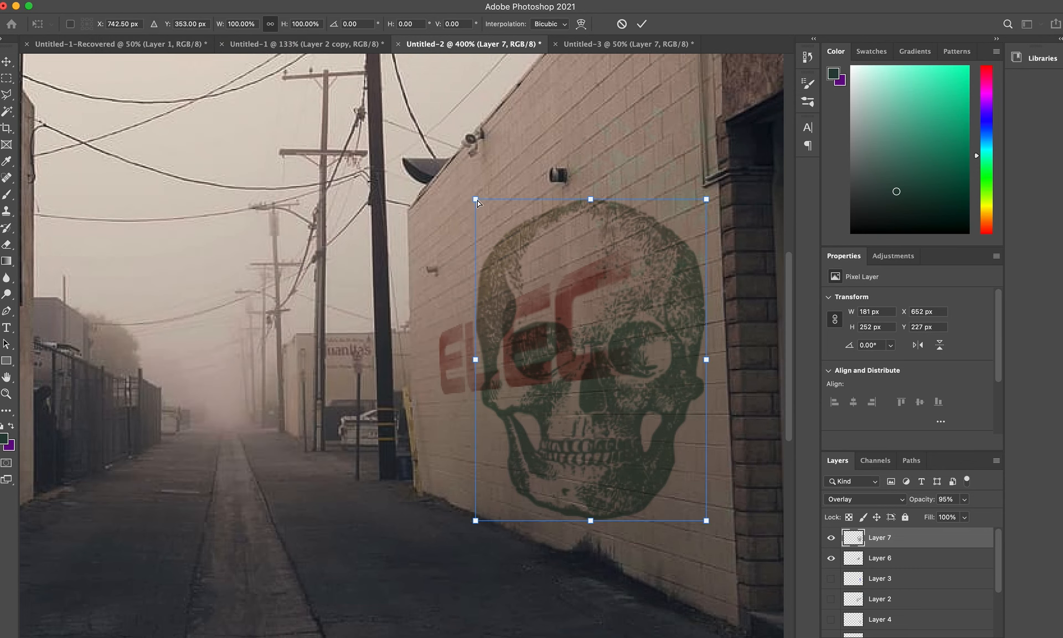
pyautogui.moveTo(478, 205); pyautogui.dragTo(490, 256)
pyautogui.moveTo(707, 201); pyautogui.dragTo(699, 153)
pyautogui.moveTo(706, 524); pyautogui.dragTo(703, 565)
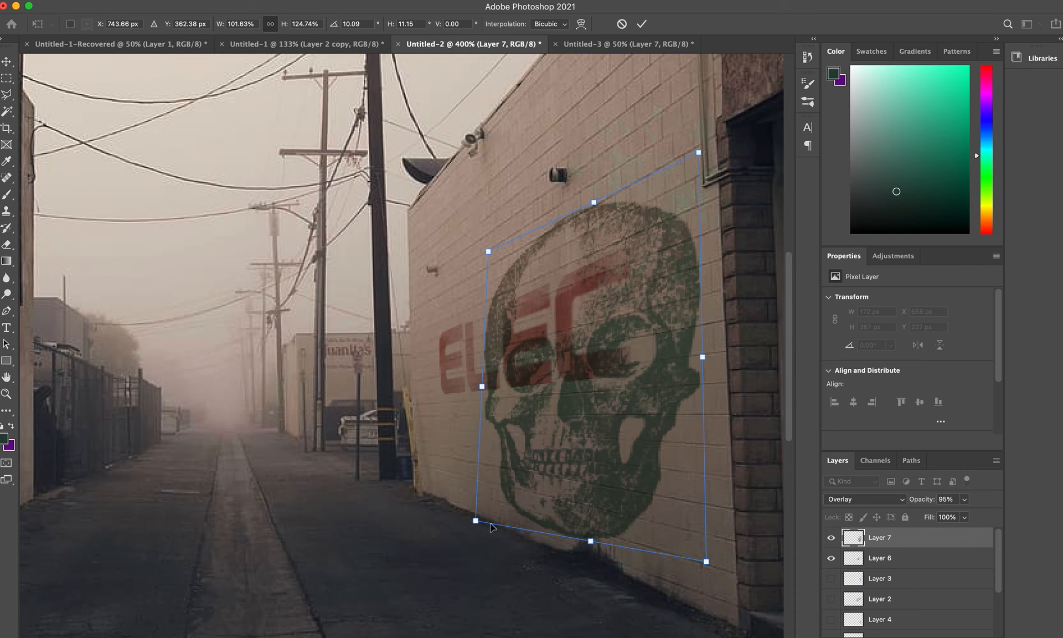
pyautogui.moveTo(476, 521); pyautogui.dragTo(484, 500)
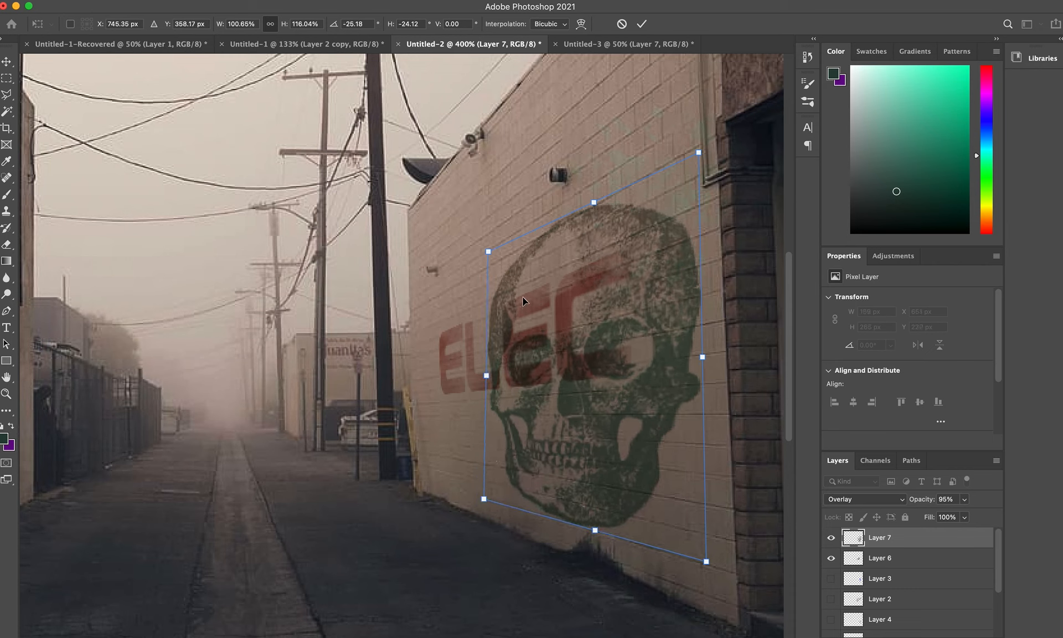
pyautogui.moveTo(699, 154)
pyautogui.mouseDown()
pyautogui.moveTo(702, 143)
pyautogui.moveTo(685, 139)
pyautogui.mouseUp()
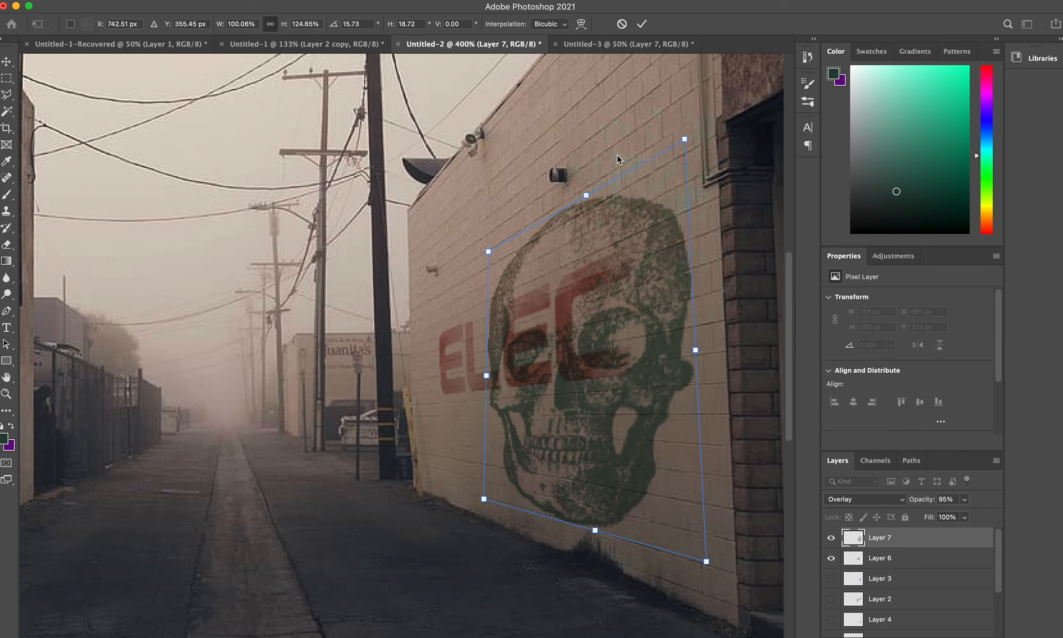
pyautogui.moveTo(489, 252); pyautogui.dragTo(479, 247)
pyautogui.press('Return')
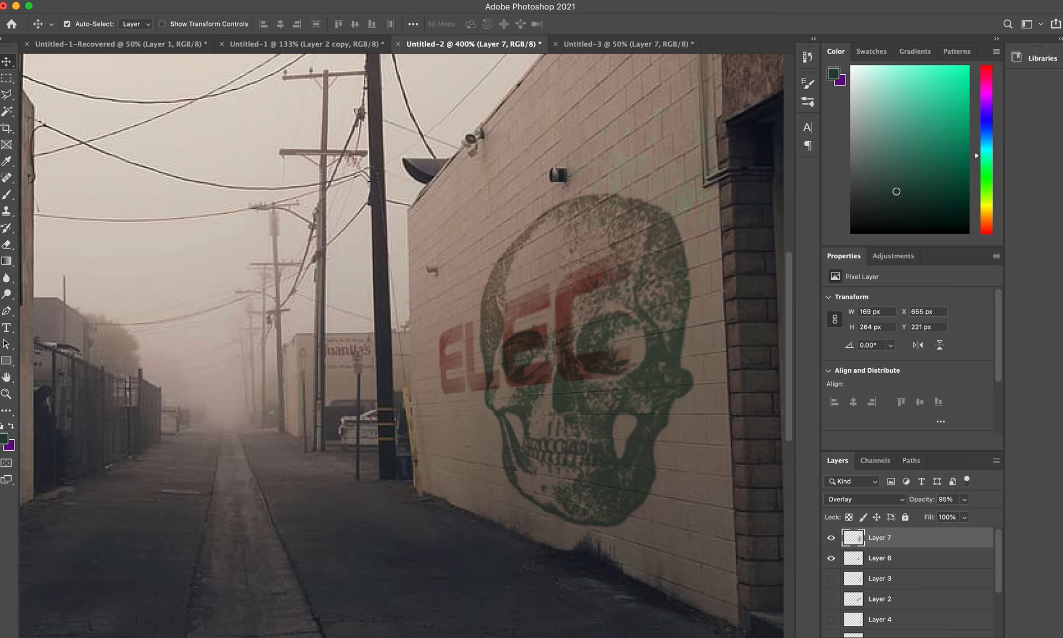
# Set the Eraser to the Spray Paint 1 brush at 86 px
pyautogui.click(8, 249)
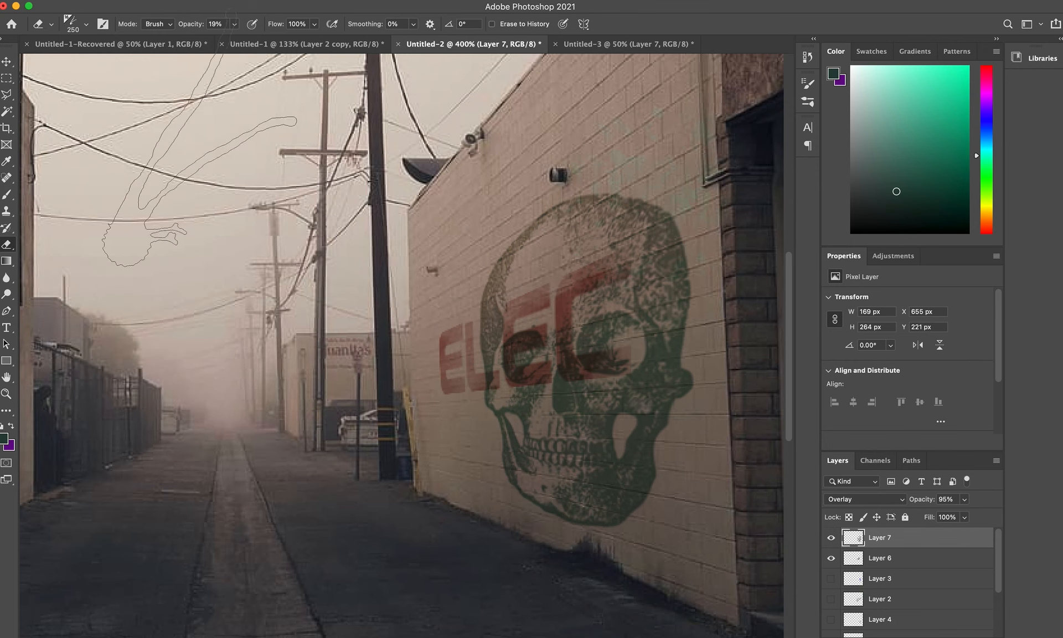
pyautogui.click(87, 25)
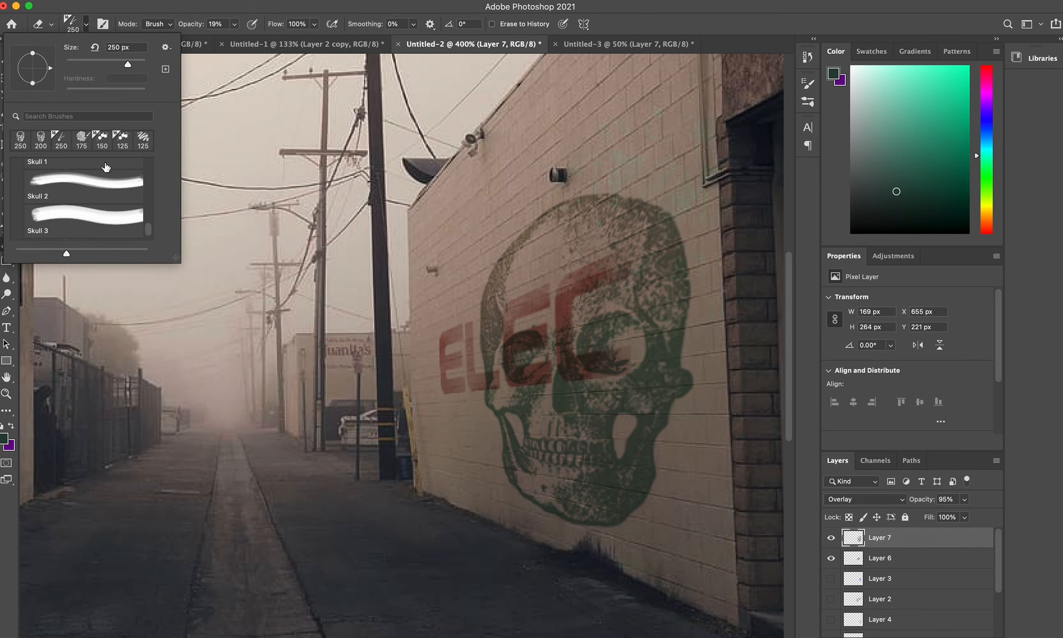
pyautogui.scroll(-3, 108, 171)
pyautogui.scroll(10, 114, 180)
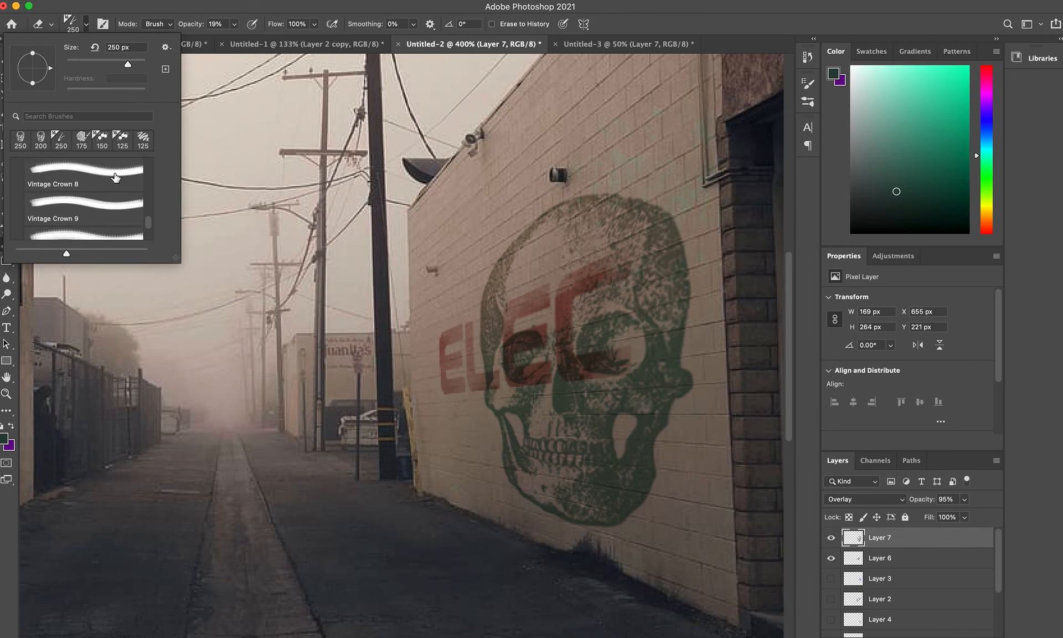
pyautogui.scroll(-5, 115, 185)
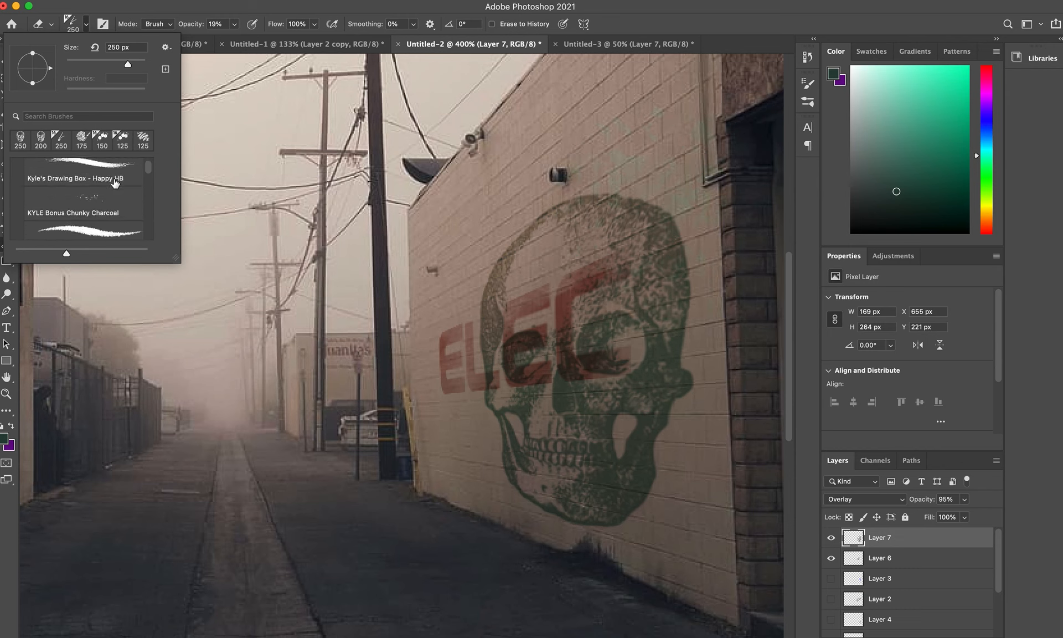
pyautogui.scroll(-6, 114, 183)
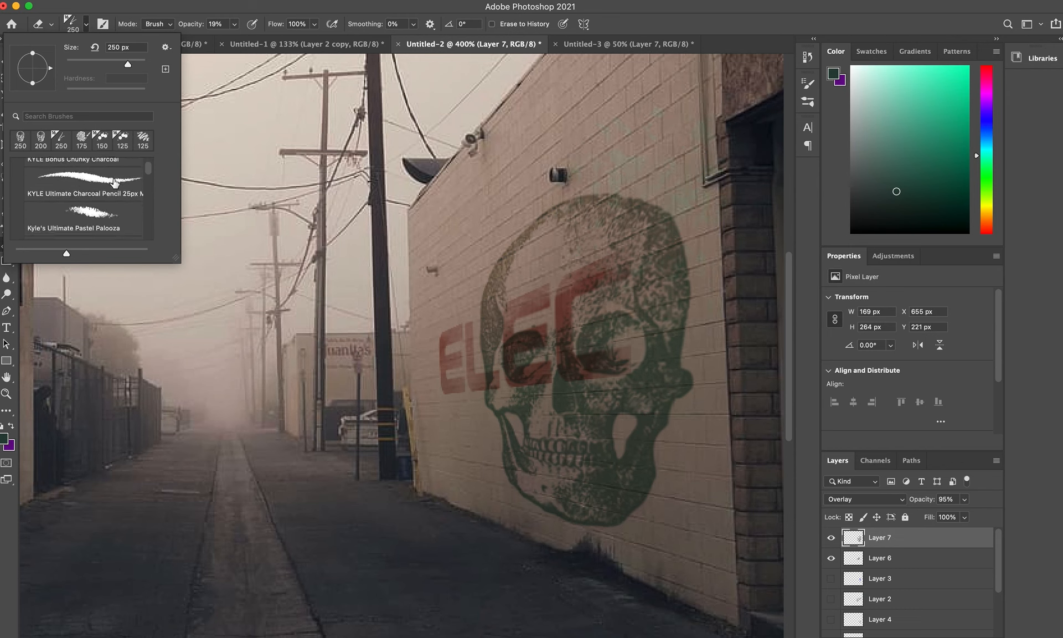
pyautogui.scroll(-1, 54, 201)
pyautogui.scroll(-2, 55, 200)
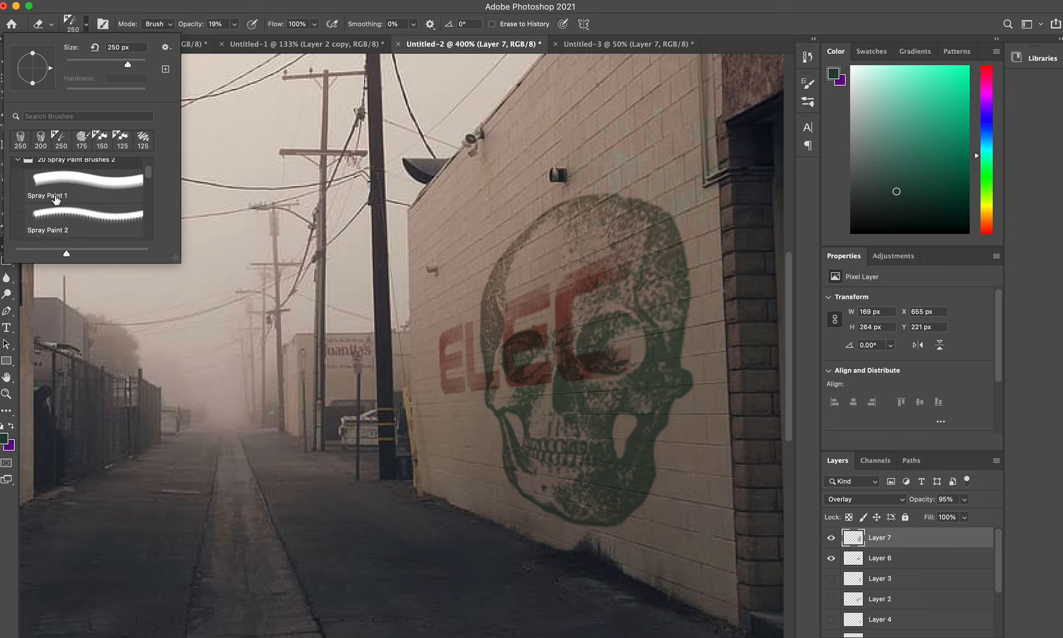
pyautogui.scroll(1, 56, 200)
pyautogui.click(61, 185)
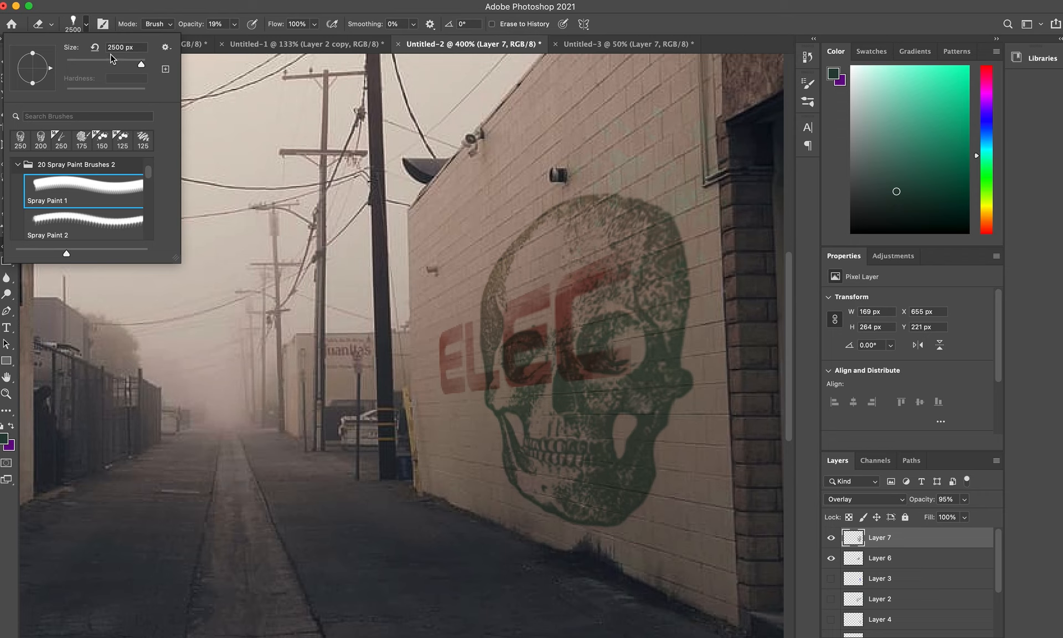
pyautogui.moveTo(142, 67); pyautogui.dragTo(100, 65)
# Enlarge the Eraser to 200 px and unevenly fade the skull on the wall at 19% opacity
pyautogui.click(315, 26)
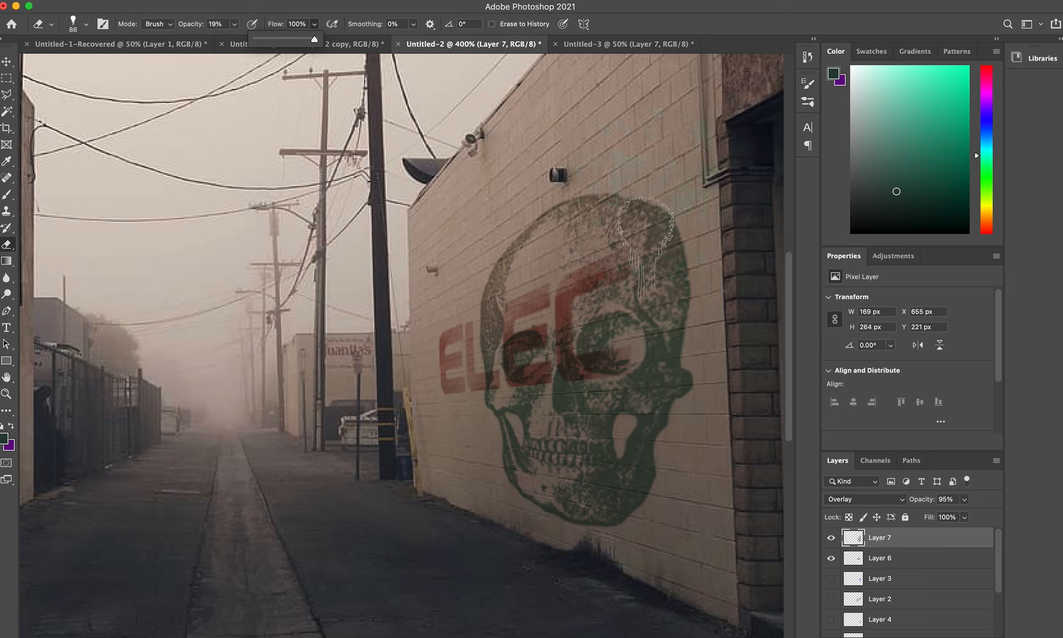
pyautogui.press(']')
pyautogui.press(']')
pyautogui.press(']')
pyautogui.press(']')
pyautogui.press(']')
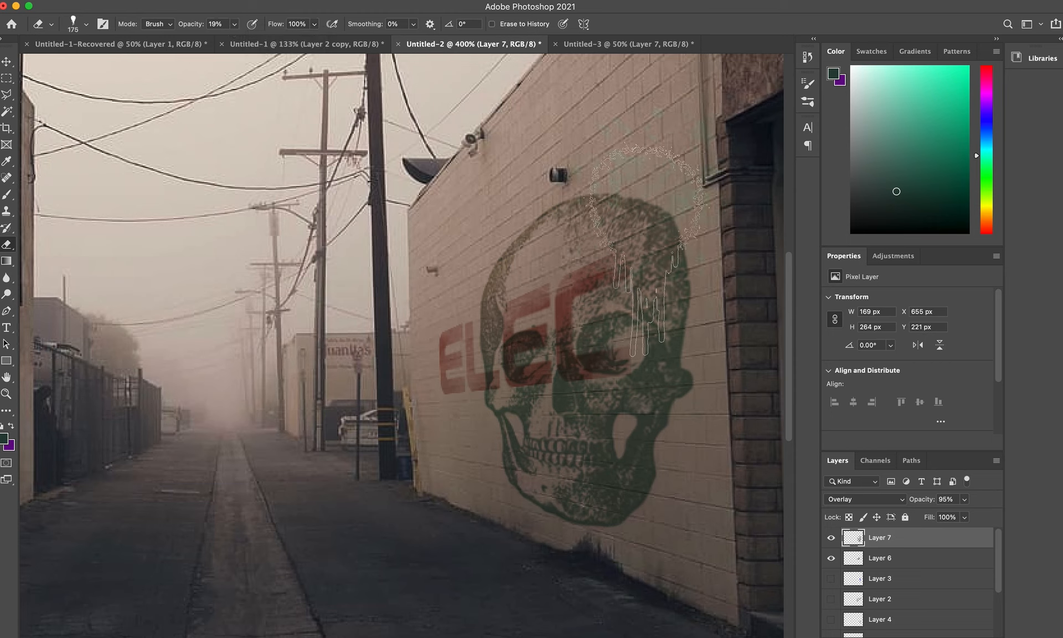
pyautogui.press(']')
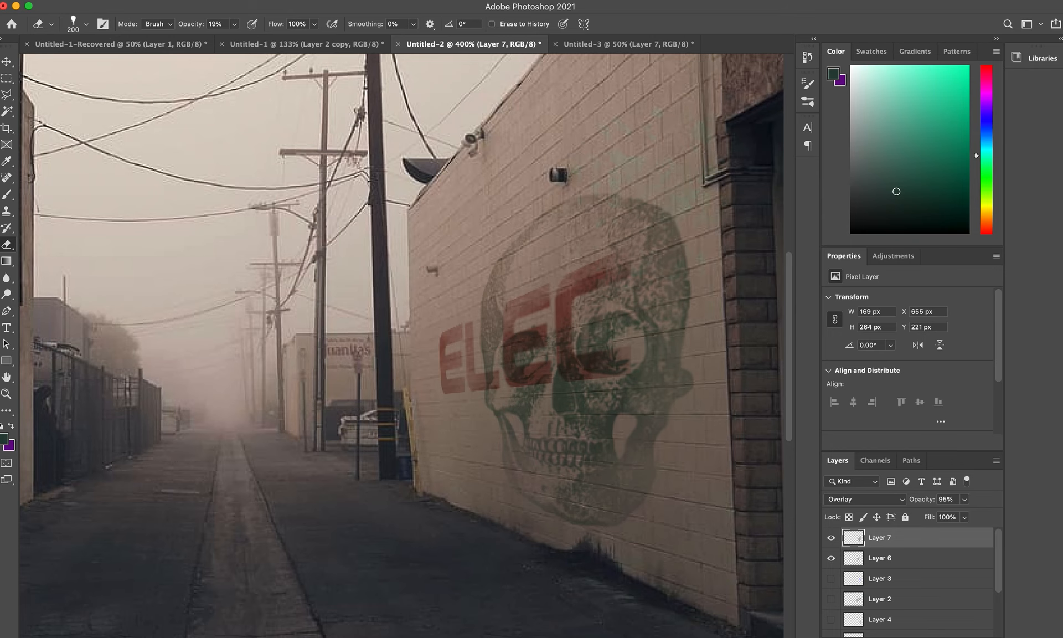
# Recolor the skull layer with Hue/Saturation, using hue +57 and lightness -43, and slightly adjust the saturation
pyautogui.click(148, 0)
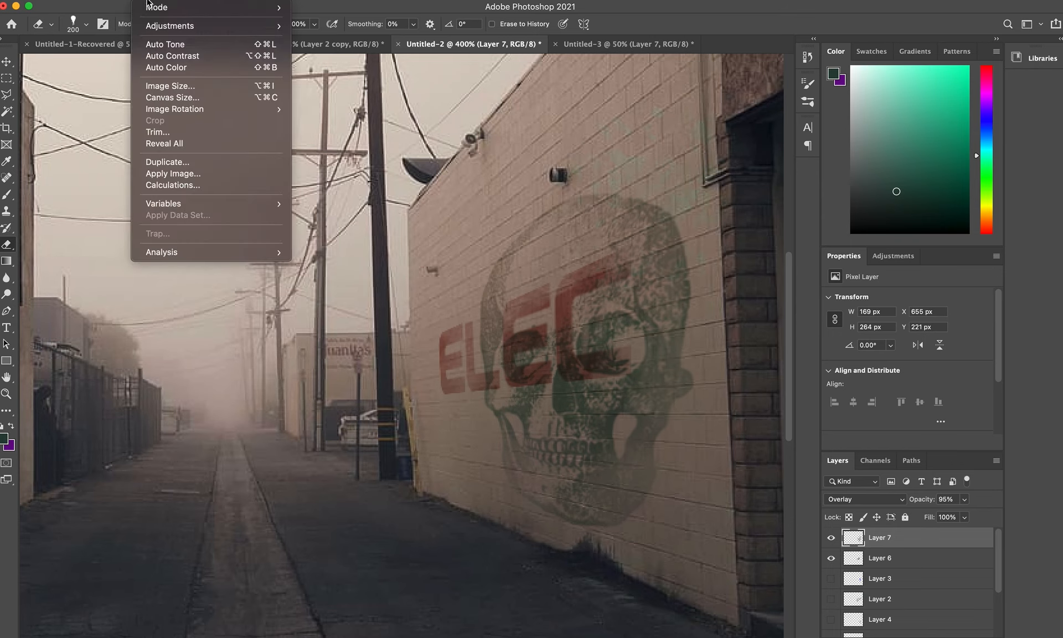
pyautogui.moveTo(161, 28)
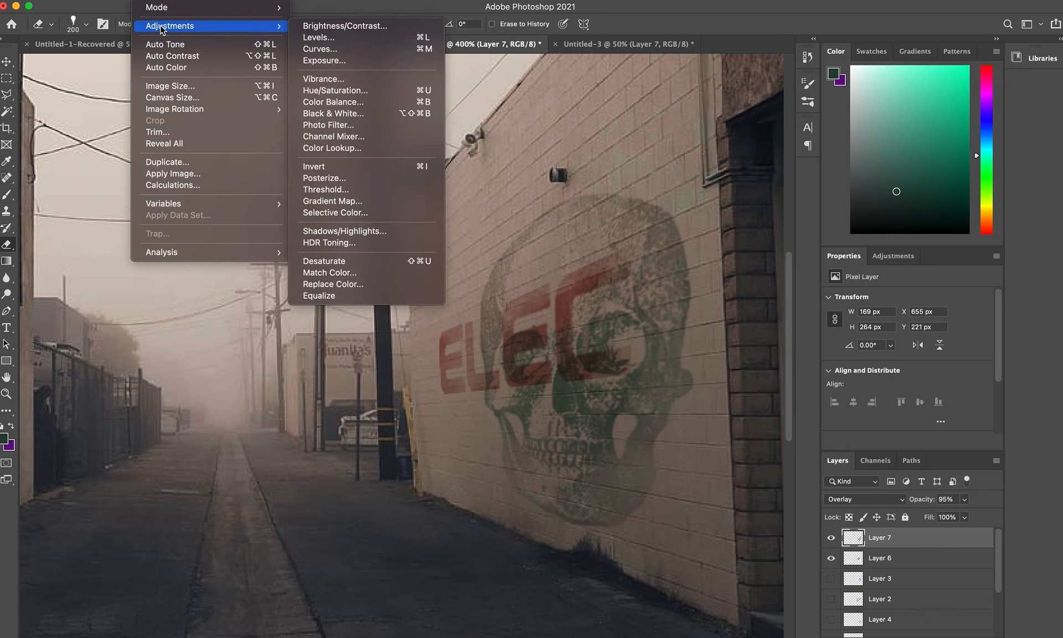
pyautogui.click(350, 90)
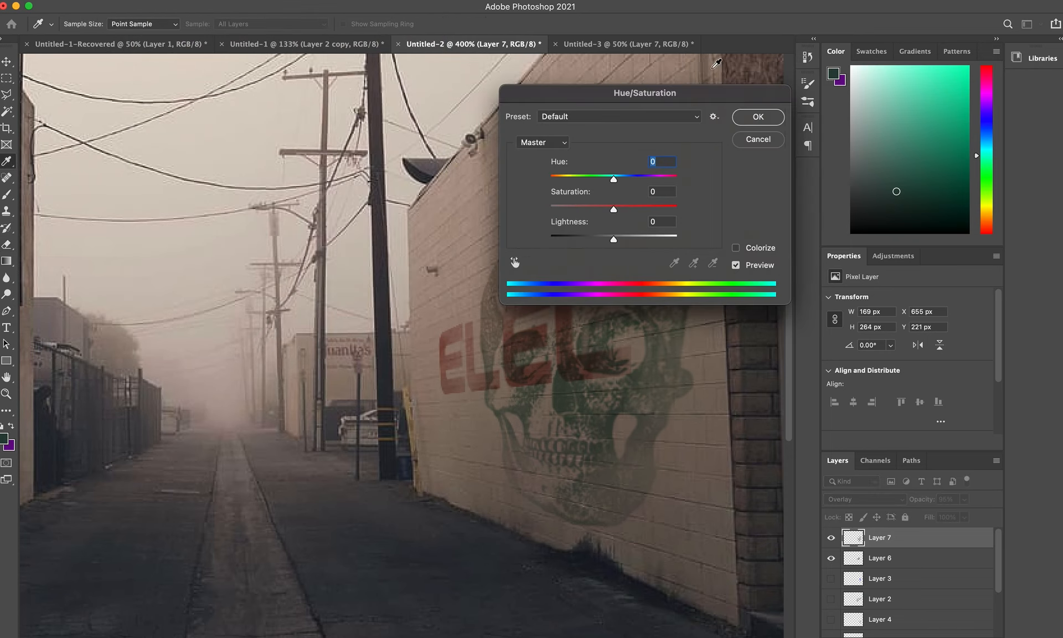
pyautogui.moveTo(625, 91); pyautogui.dragTo(247, 92)
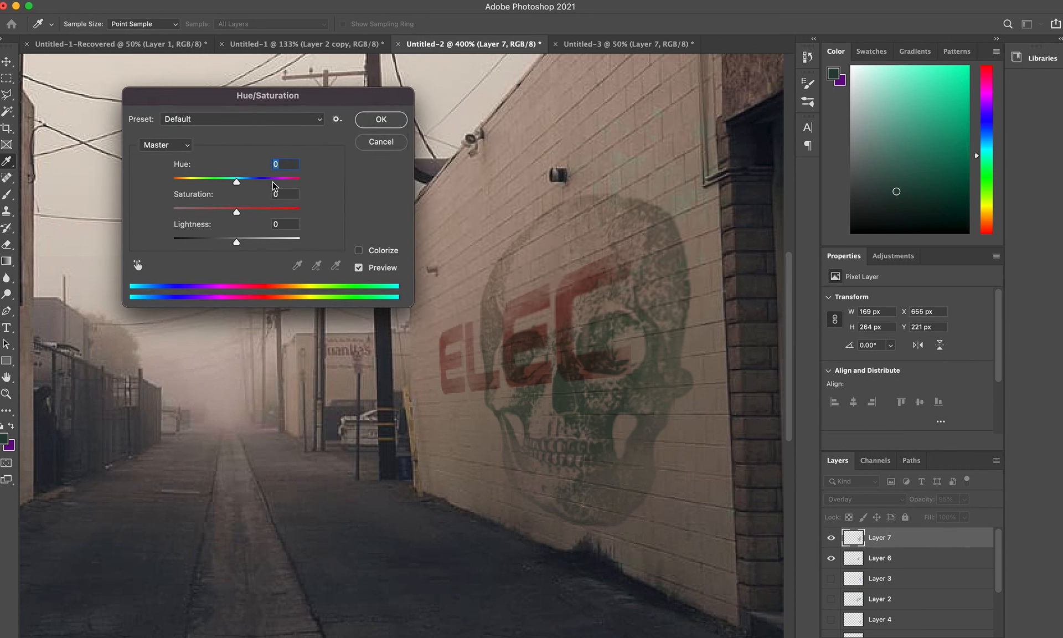
pyautogui.moveTo(238, 185); pyautogui.dragTo(269, 192)
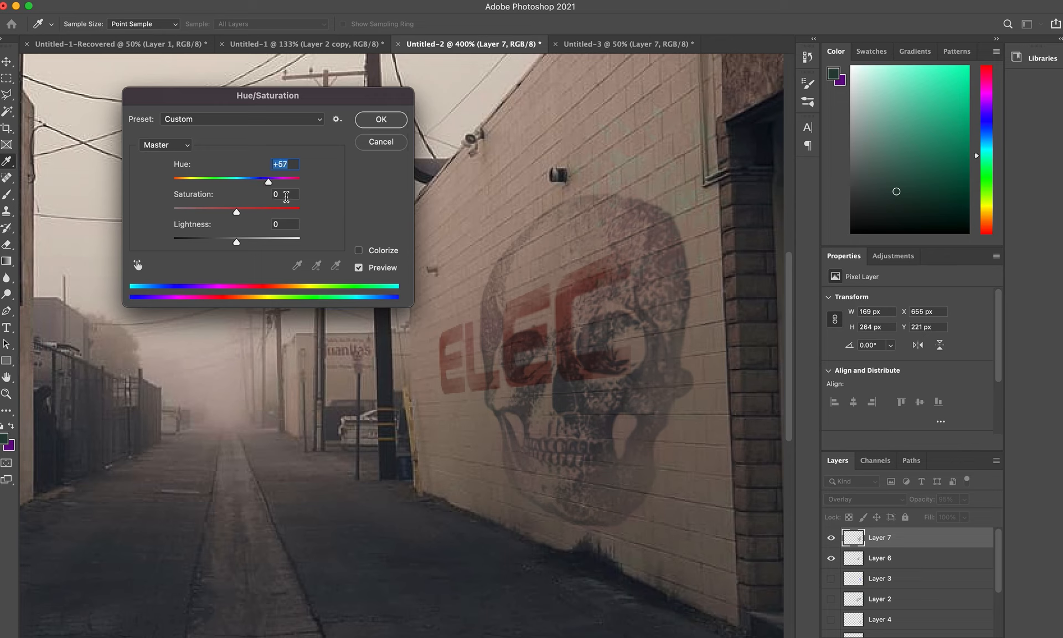
pyautogui.moveTo(235, 244); pyautogui.dragTo(150, 242)
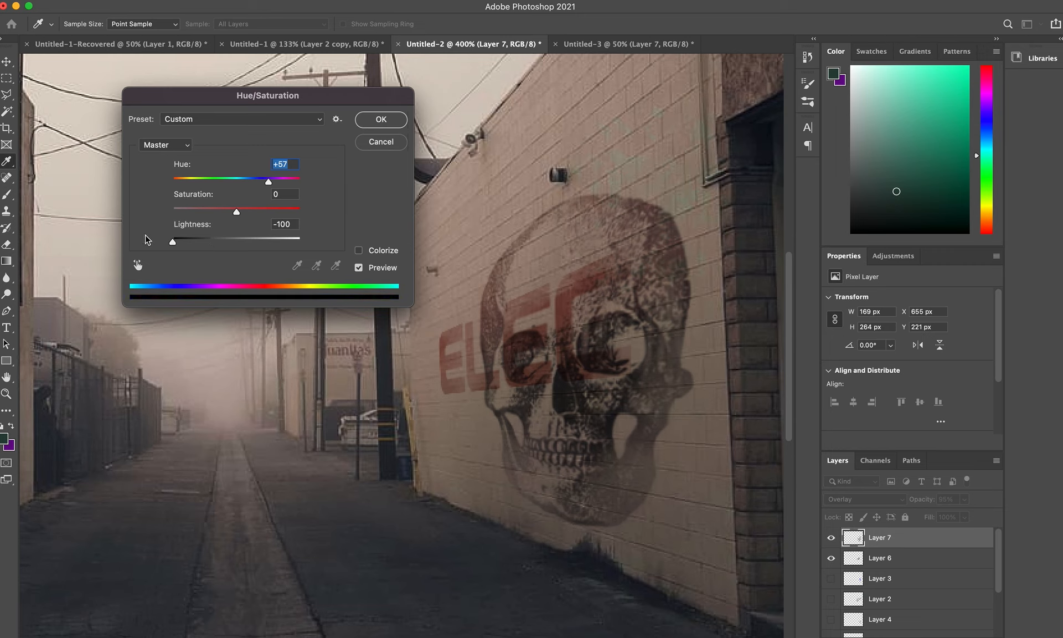
pyautogui.moveTo(166, 237); pyautogui.dragTo(210, 252)
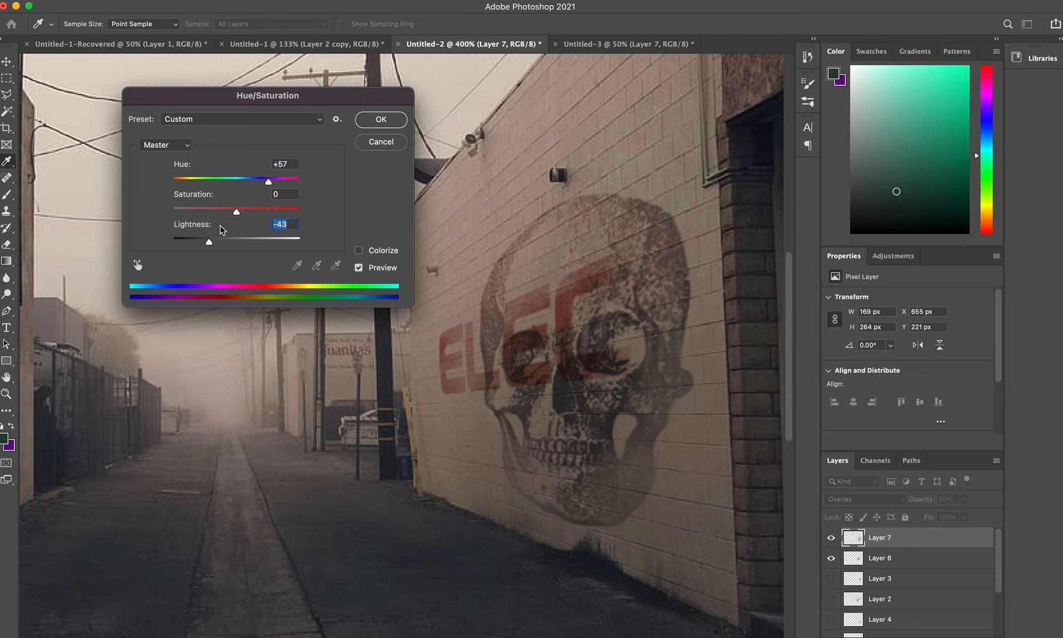
pyautogui.moveTo(238, 215)
pyautogui.mouseDown()
pyautogui.moveTo(228, 211)
pyautogui.moveTo(236, 219)
pyautogui.mouseUp()
pyautogui.moveTo(237, 219); pyautogui.dragTo(234, 218)
pyautogui.click(381, 120)
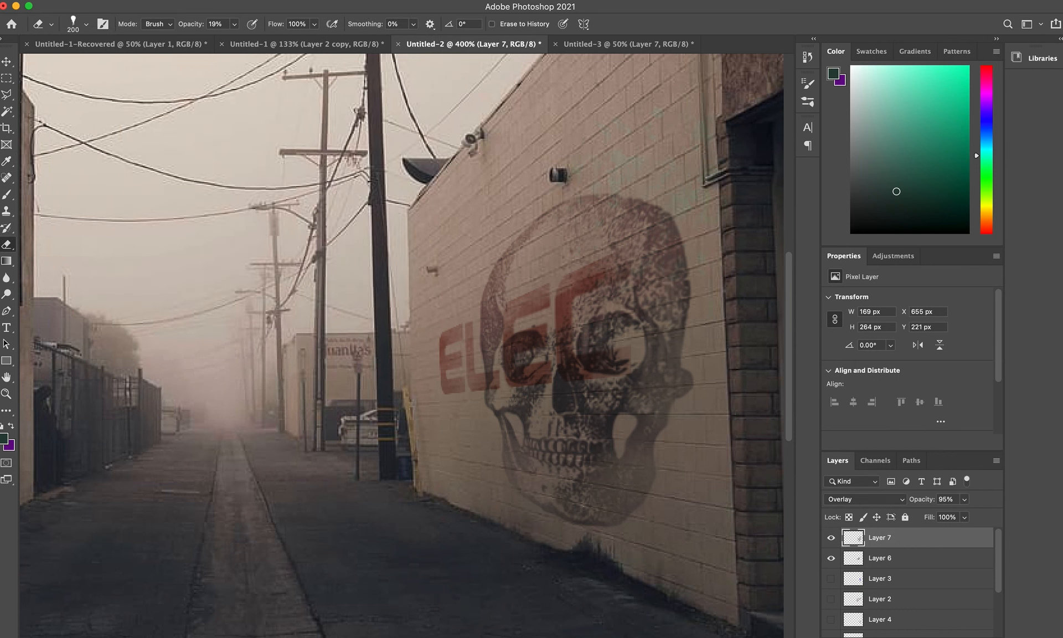